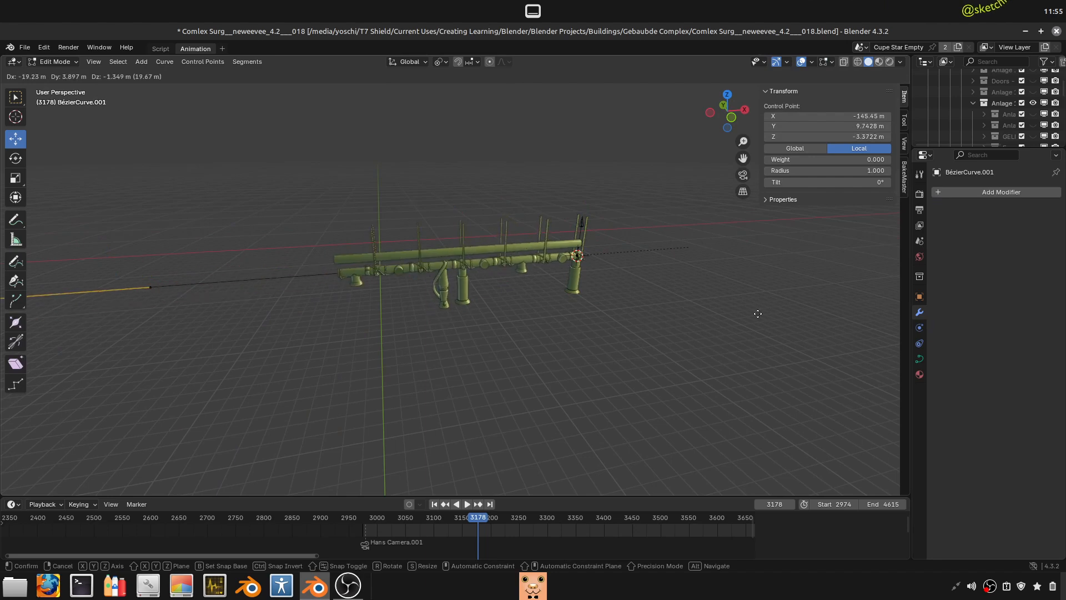
{"action": "right_click", "coordinate": [741, 325]}
{"action": "scroll", "coordinate": [561, 341], "scroll_direction": "down", "scroll_amount": 3}
{"action": "middle_click_drag", "start_coordinate": [534, 342], "coordinate": [452, 328]}
{"action": "scroll", "coordinate": [472, 331], "scroll_direction": "up", "scroll_amount": 2}
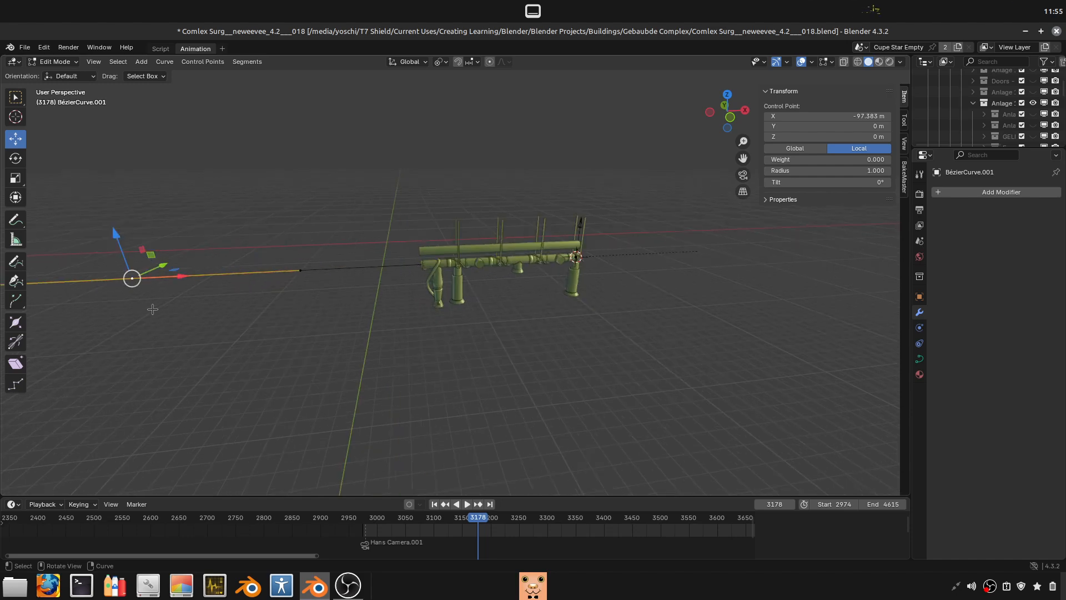
{"action": "key", "text": "g"}
{"action": "right_click", "coordinate": [167, 287]}
{"action": "scroll", "coordinate": [161, 290], "scroll_direction": "down", "scroll_amount": 3}
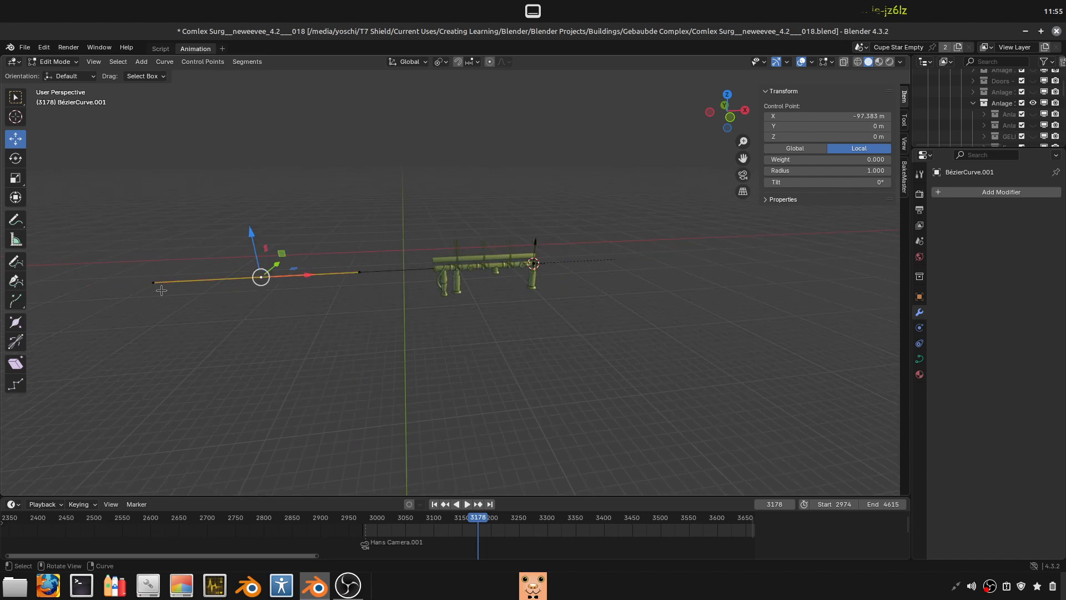
{"action": "left_click", "coordinate": [158, 279]}
{"action": "left_click", "coordinate": [358, 275]}
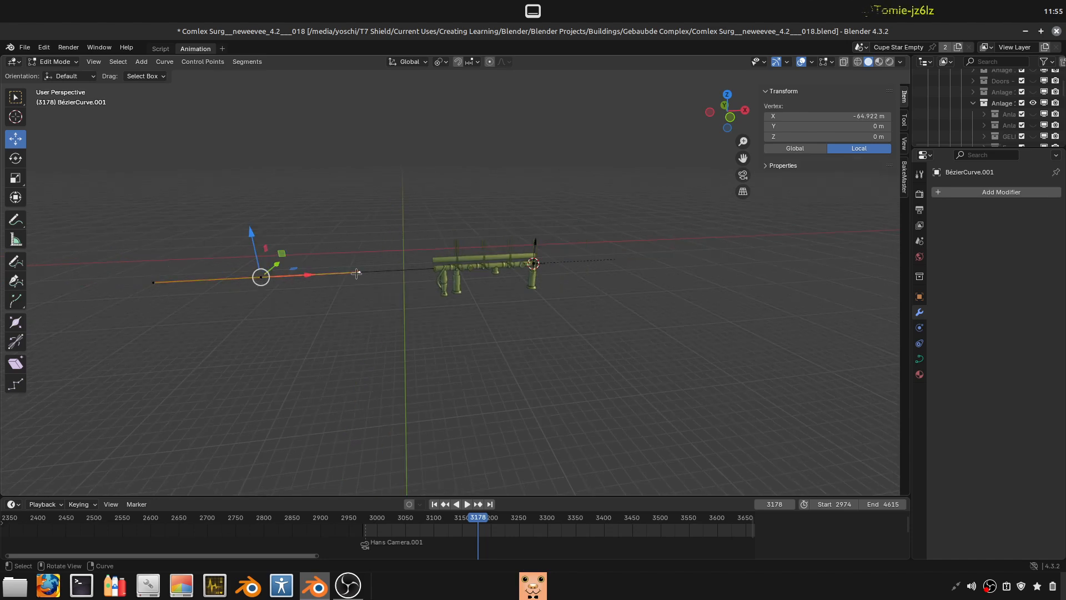
{"action": "left_click", "coordinate": [256, 285]}
- In Object Mode, apply the scale of all the pipe objects and their curves with Apply Properties turned off
{"action": "key", "text": "Tab"}
{"action": "scroll", "coordinate": [519, 362], "scroll_direction": "up", "scroll_amount": 4}
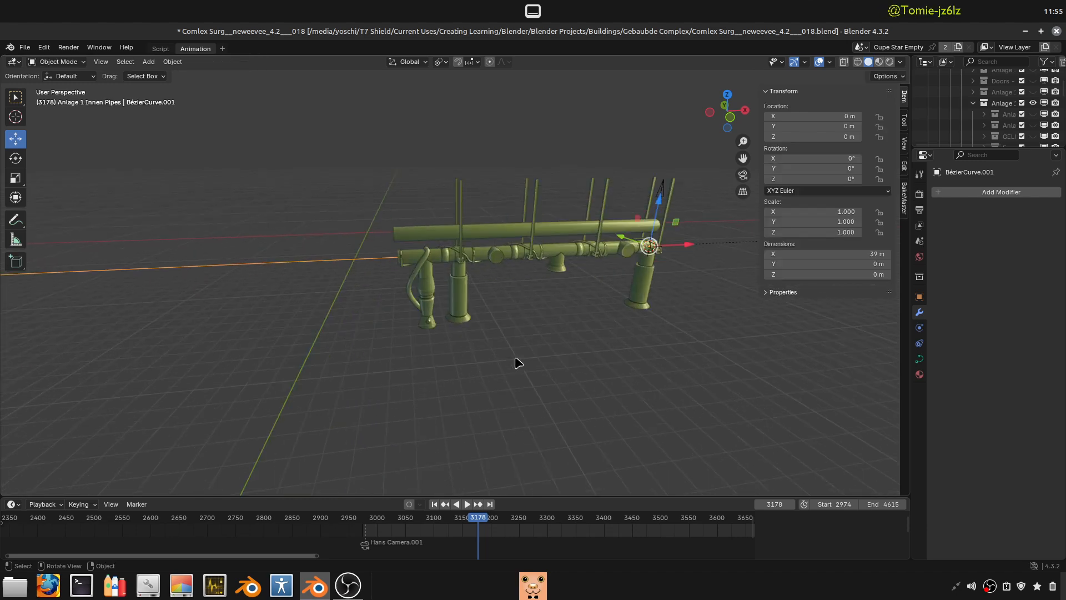
{"action": "scroll", "coordinate": [565, 371], "scroll_direction": "down", "scroll_amount": 2}
{"action": "middle_click_drag", "start_coordinate": [566, 370], "coordinate": [496, 371]}
{"action": "scroll", "coordinate": [533, 373], "scroll_direction": "up", "scroll_amount": 2}
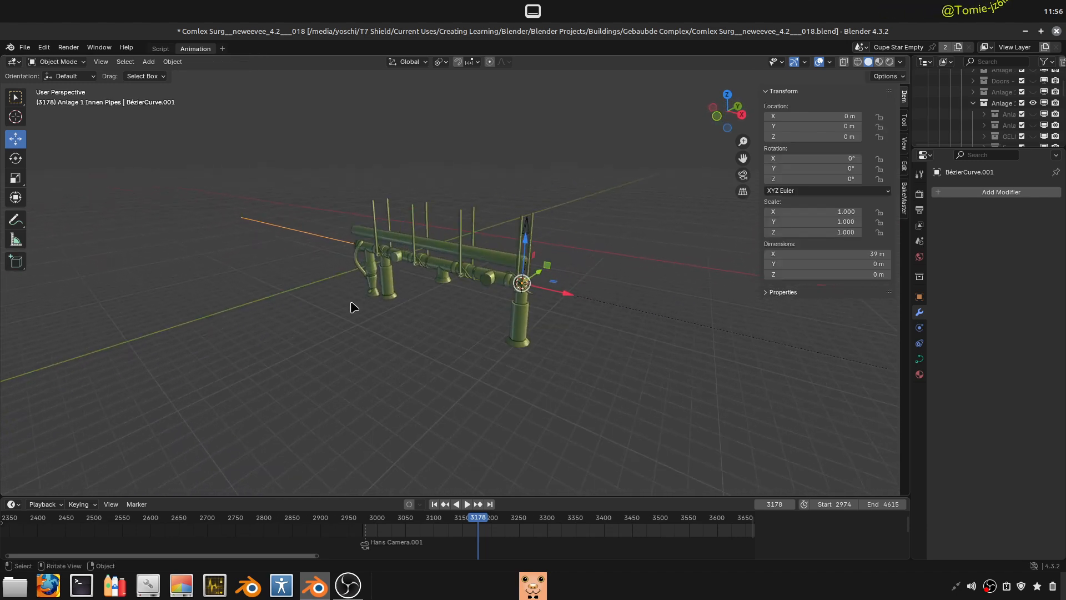
{"action": "left_click_drag", "start_coordinate": [600, 421], "coordinate": [245, 142]}
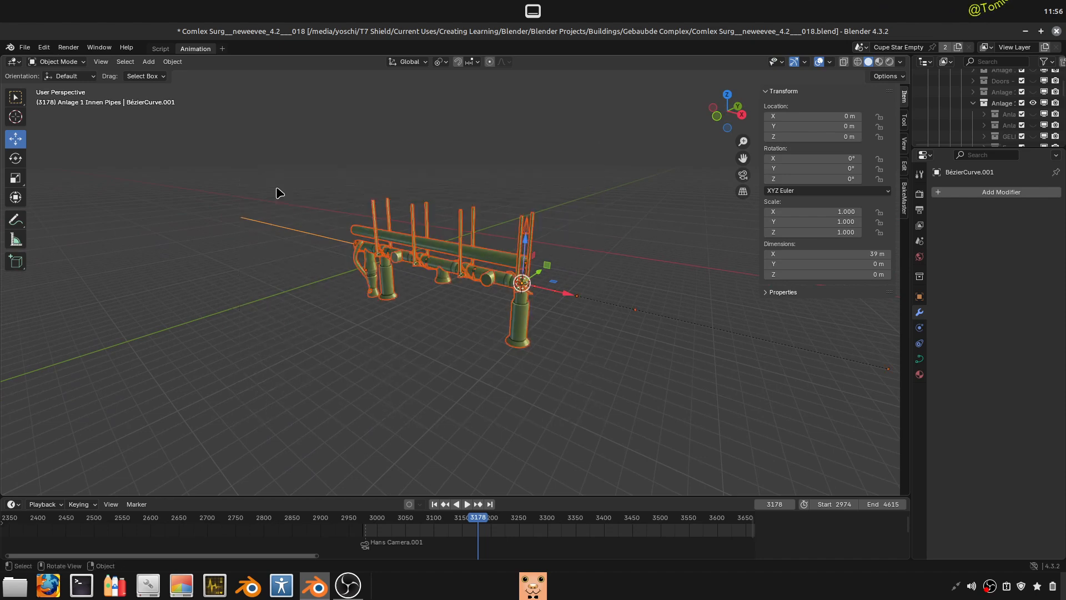
{"action": "middle_click_drag", "start_coordinate": [598, 317], "coordinate": [555, 325]}
{"action": "middle_click_drag", "start_coordinate": [440, 312], "coordinate": [497, 313]}
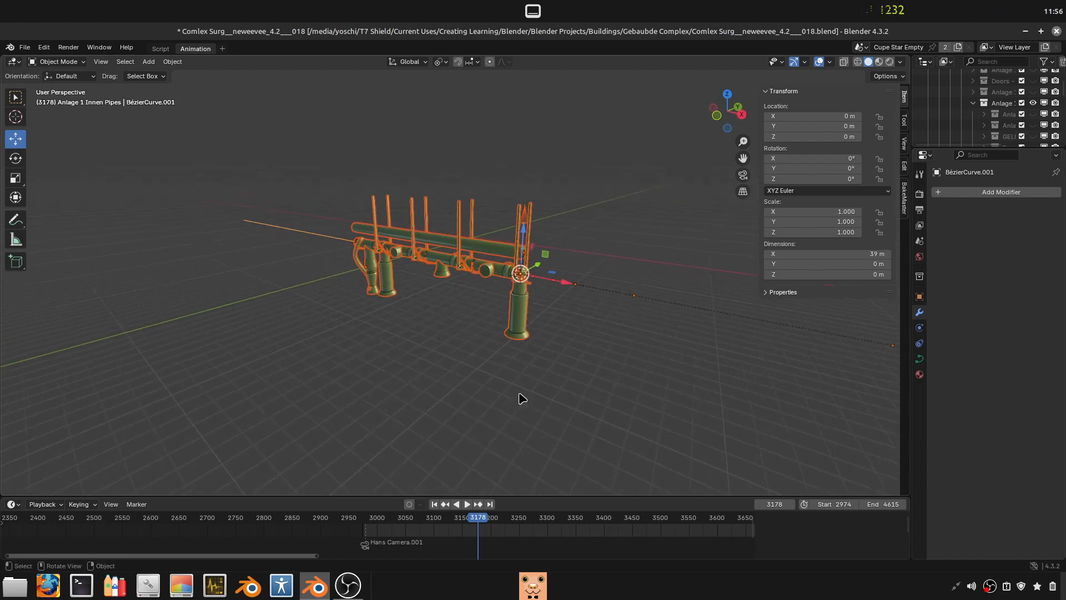
{"action": "key", "text": "ctrl+a"}
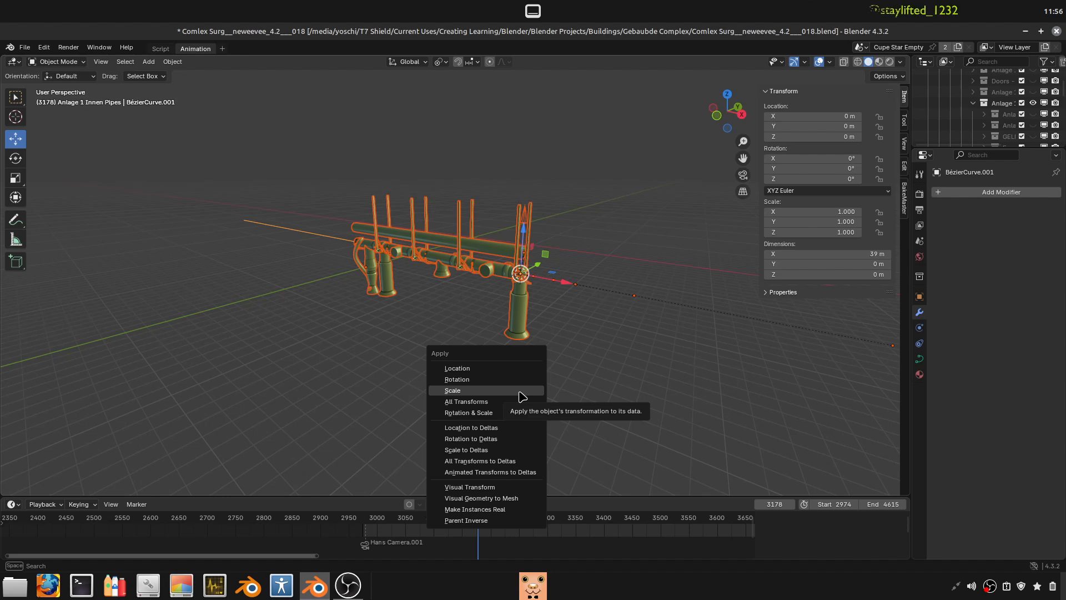
{"action": "left_click", "coordinate": [520, 391]}
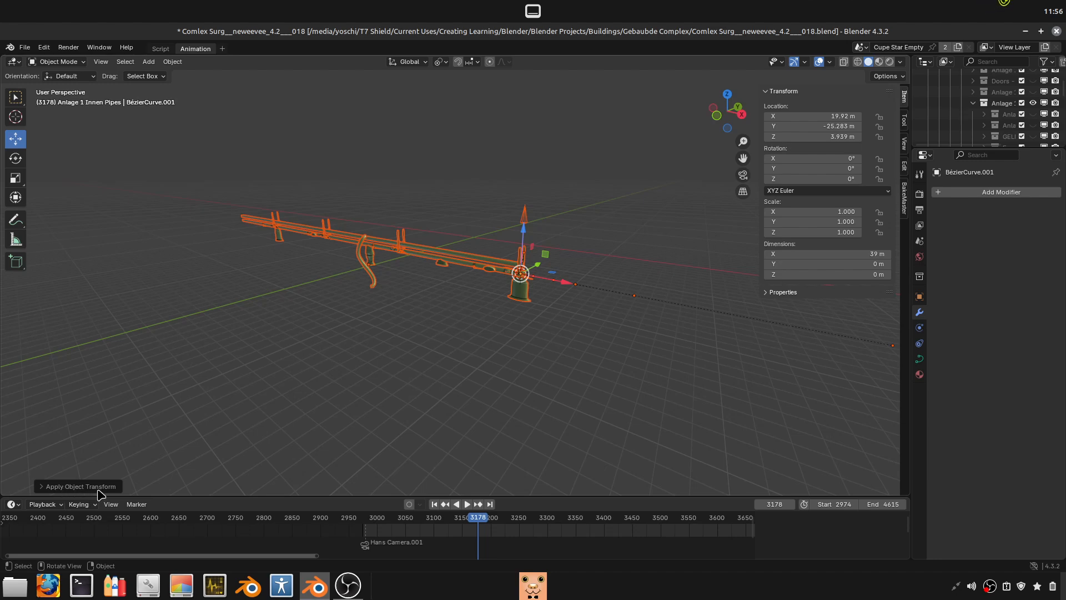
{"action": "left_click", "coordinate": [81, 487]}
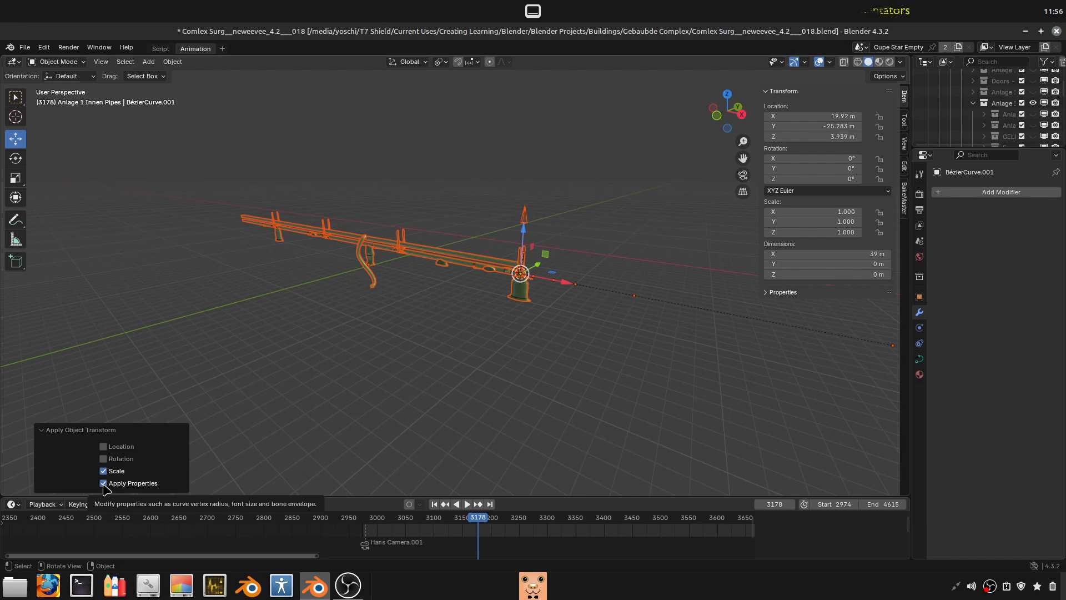
{"action": "left_click", "coordinate": [104, 483]}
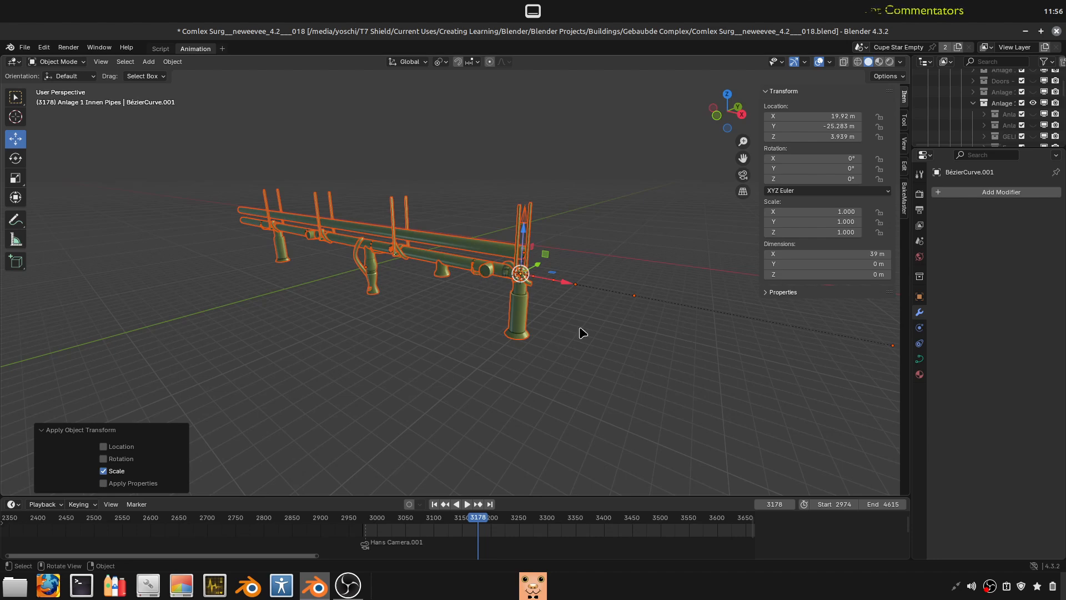
- Examine the curve's object properties down to its visibility and viewport display settings
{"action": "left_click", "coordinate": [920, 297]}
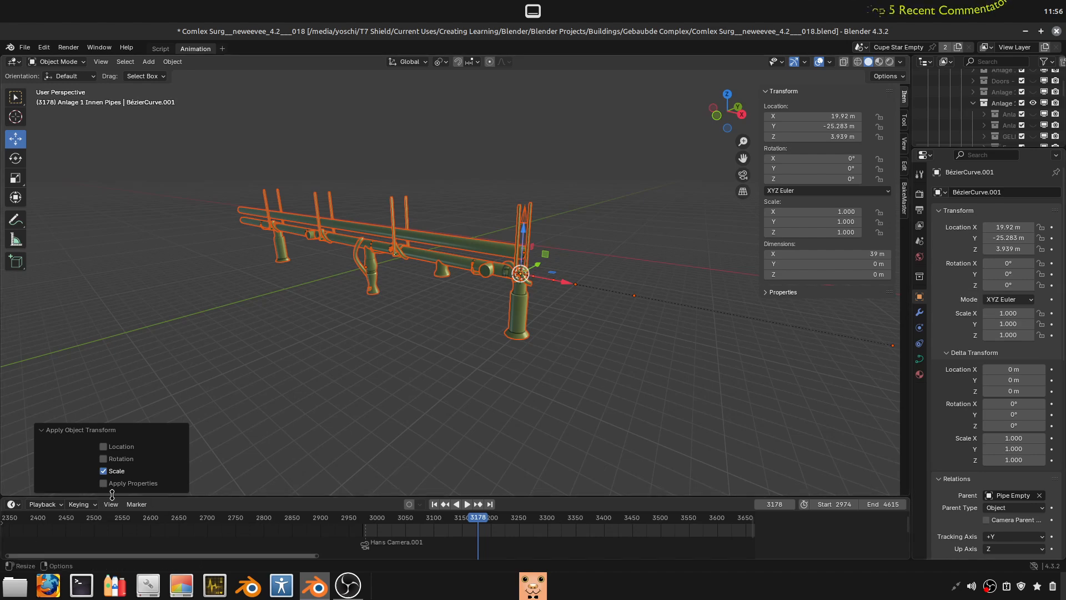
{"action": "scroll", "coordinate": [997, 516], "scroll_direction": "down", "scroll_amount": 6}
{"action": "scroll", "coordinate": [996, 516], "scroll_direction": "down", "scroll_amount": 8}
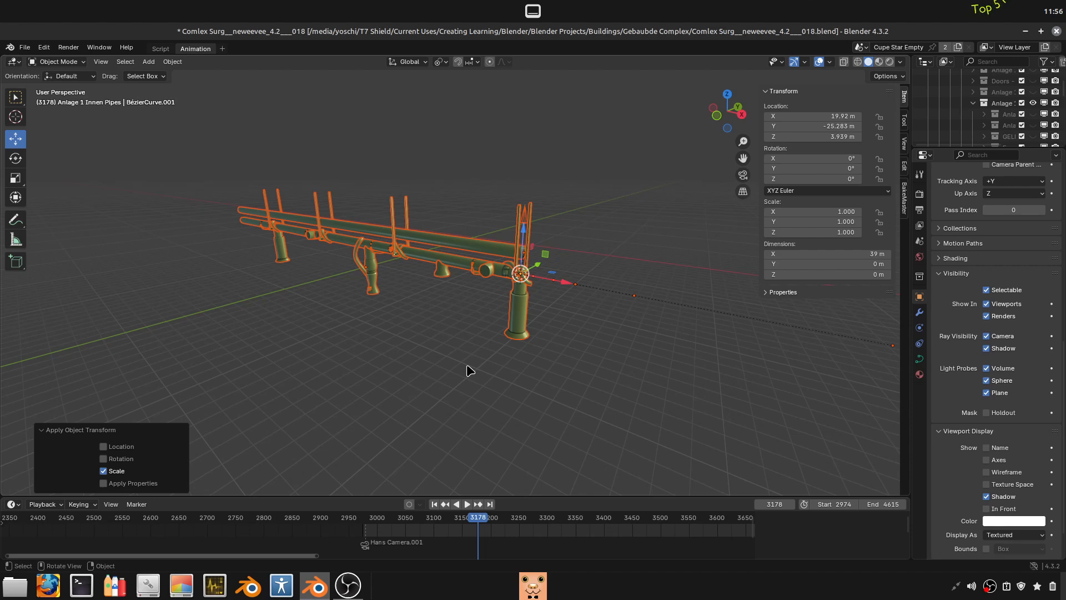
- Start a new scene file, discarding the unsaved changes to the current one
{"action": "left_click", "coordinate": [25, 46]}
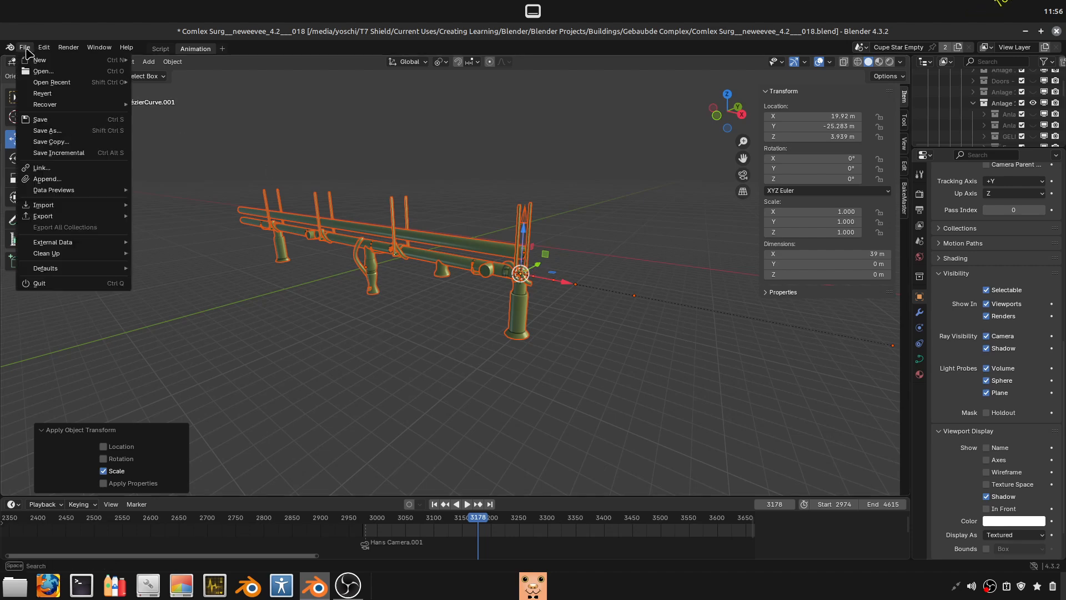
{"action": "mouse_move", "coordinate": [64, 65]}
{"action": "left_click", "coordinate": [153, 62]}
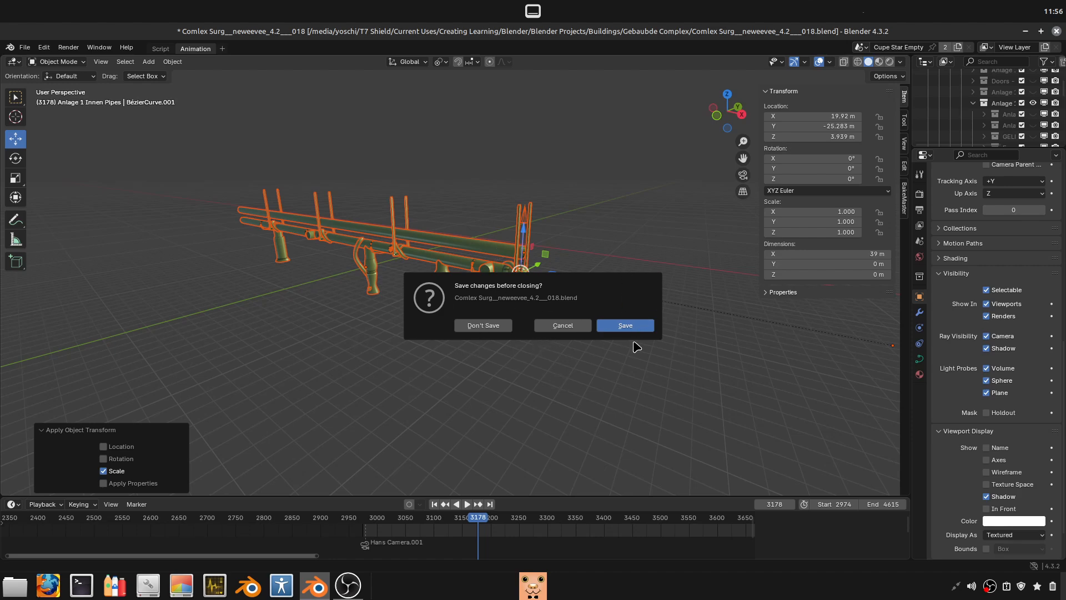
{"action": "left_click", "coordinate": [482, 325]}
- Delete the default camera and light from the scene, keeping only the cube
{"action": "middle_click_drag", "start_coordinate": [414, 372], "coordinate": [476, 399]}
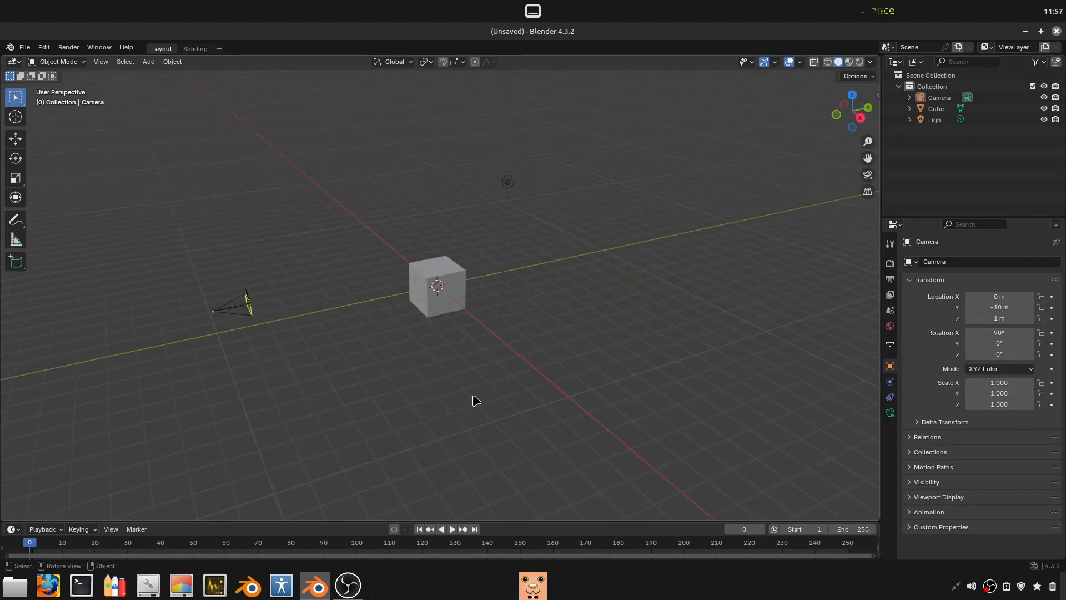
{"action": "left_click_drag", "start_coordinate": [288, 366], "coordinate": [237, 318]}
{"action": "key", "text": "x"}
{"action": "left_click", "coordinate": [511, 209]}
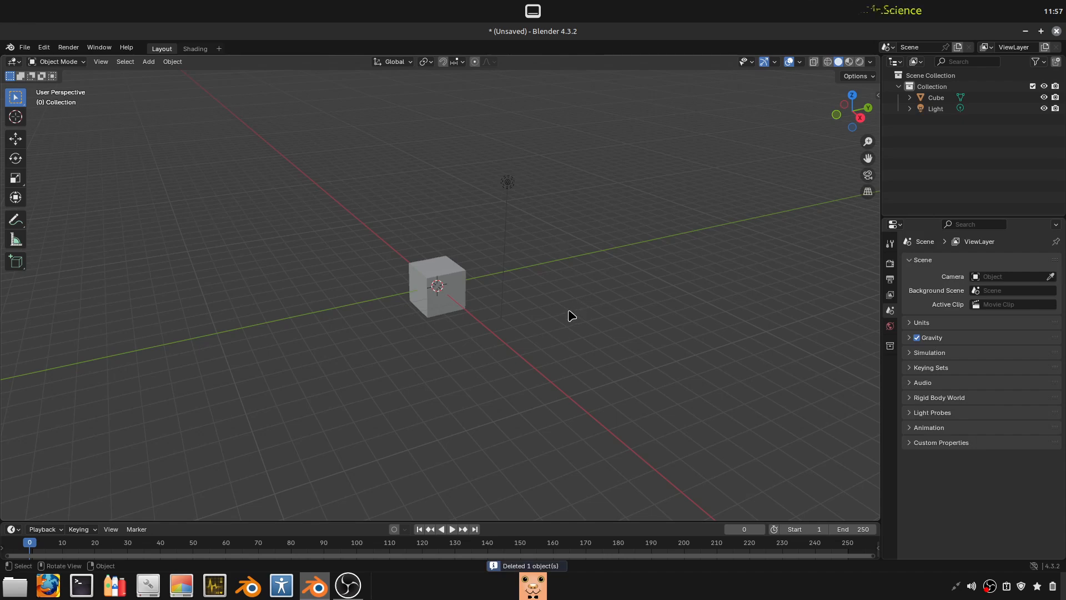
{"action": "left_click_drag", "start_coordinate": [588, 269], "coordinate": [483, 138]}
{"action": "key", "text": "x"}
{"action": "middle_click_drag", "start_coordinate": [622, 312], "coordinate": [674, 187]}
{"action": "left_click", "coordinate": [616, 299]}
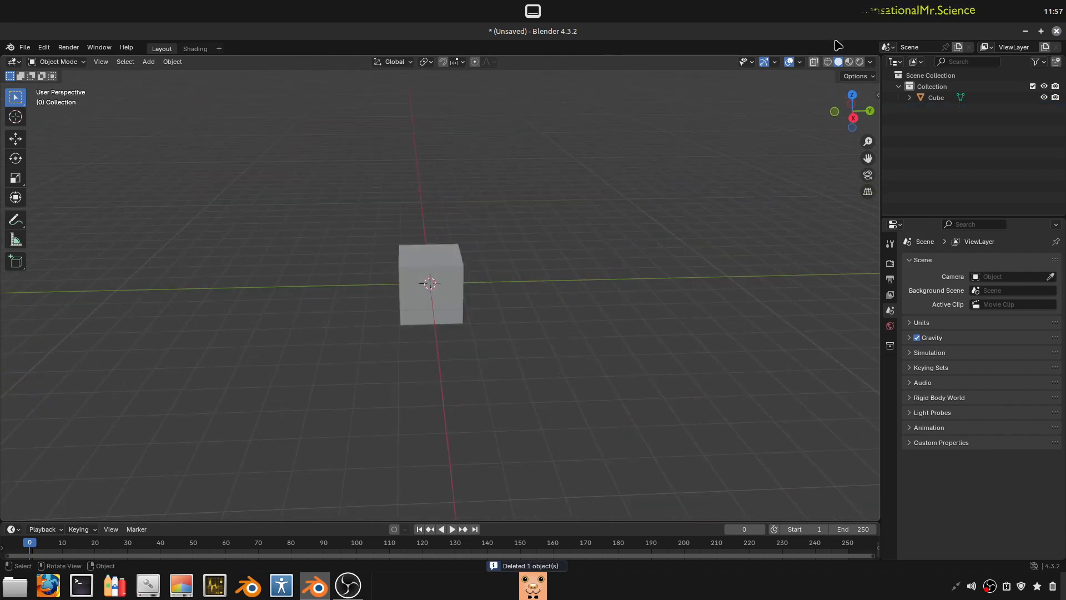
- Select the cube and turn on X-ray display in the viewport
{"action": "left_click", "coordinate": [448, 293]}
{"action": "scroll", "coordinate": [485, 328], "scroll_direction": "down", "scroll_amount": 2}
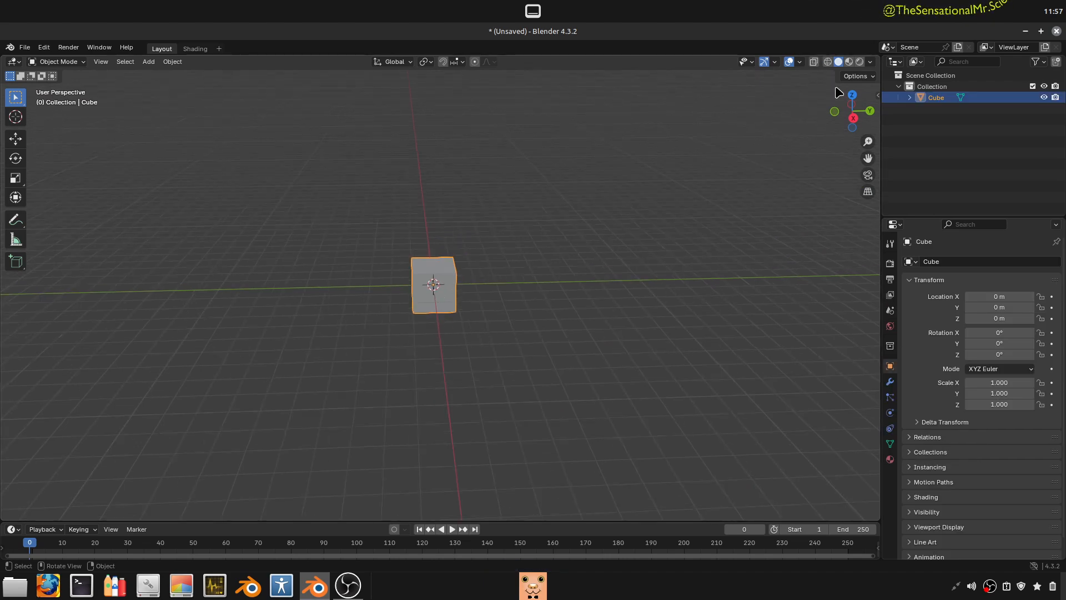
{"action": "left_click", "coordinate": [814, 62]}
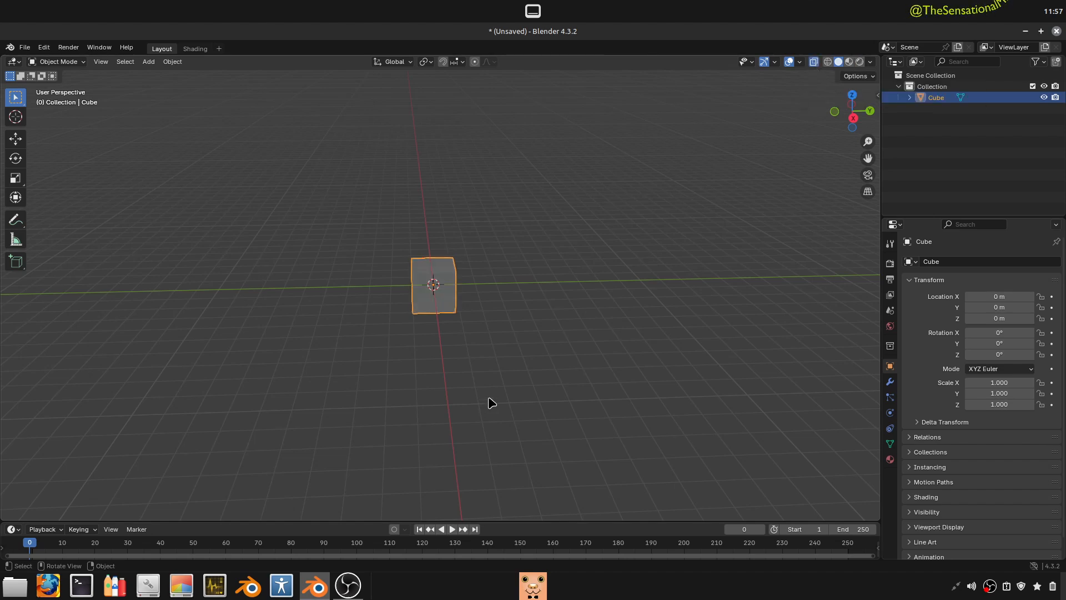
{"action": "middle_click_drag", "start_coordinate": [493, 341], "coordinate": [534, 360]}
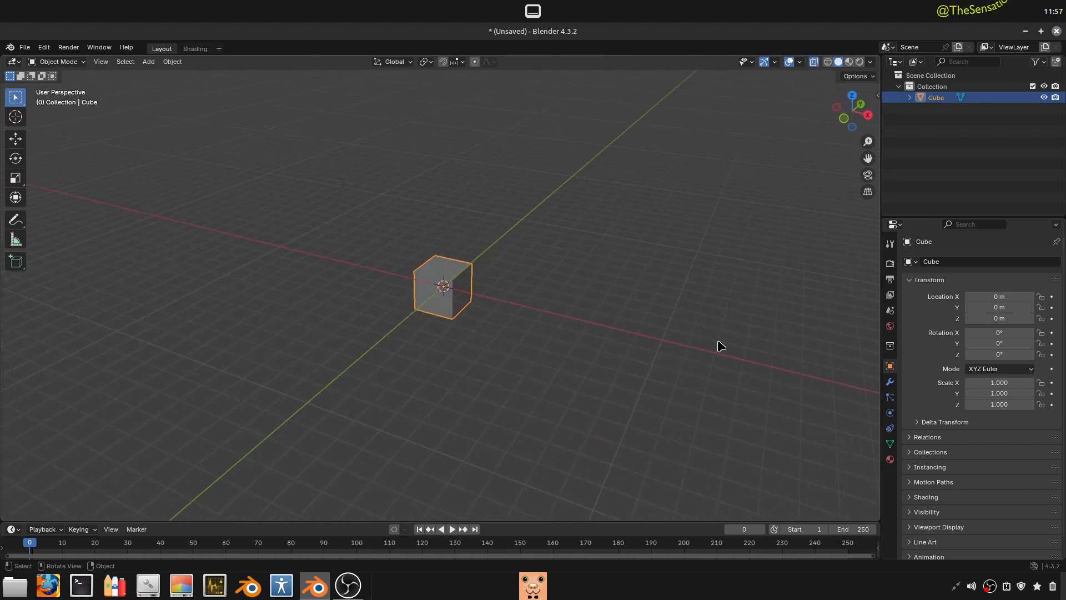
- Add a Bézier curve at the world origin and display its transform values in the viewport
{"action": "key", "text": "shift+a"}
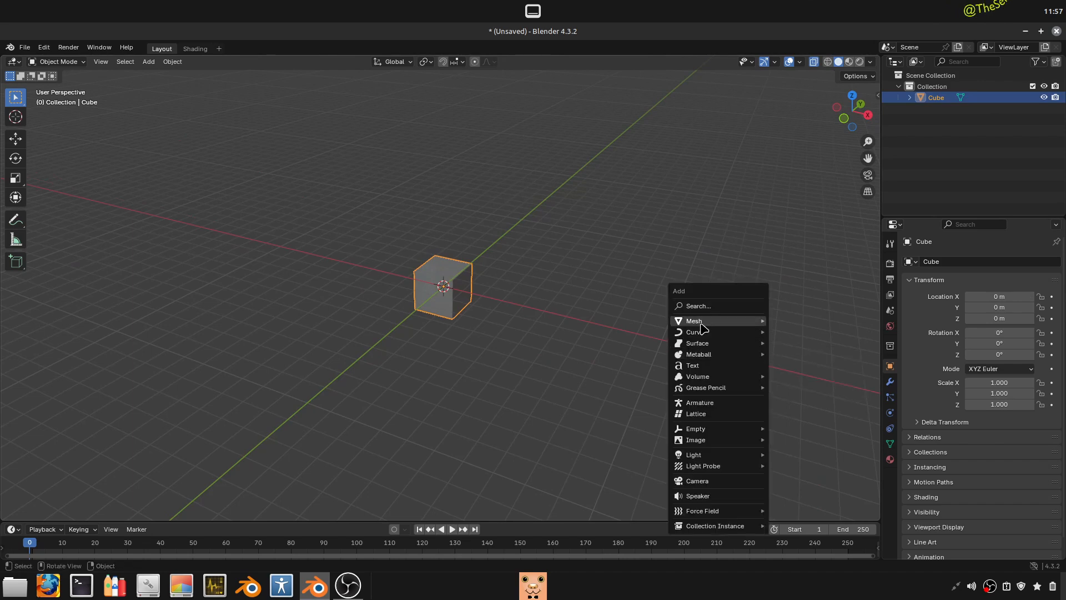
{"action": "mouse_move", "coordinate": [702, 336]}
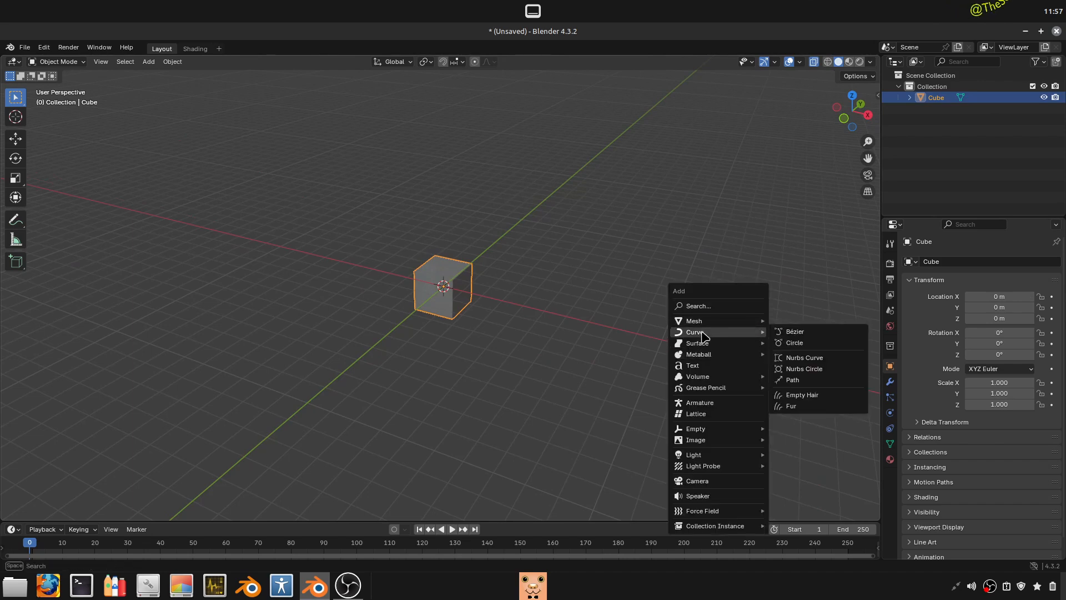
{"action": "left_click", "coordinate": [799, 332]}
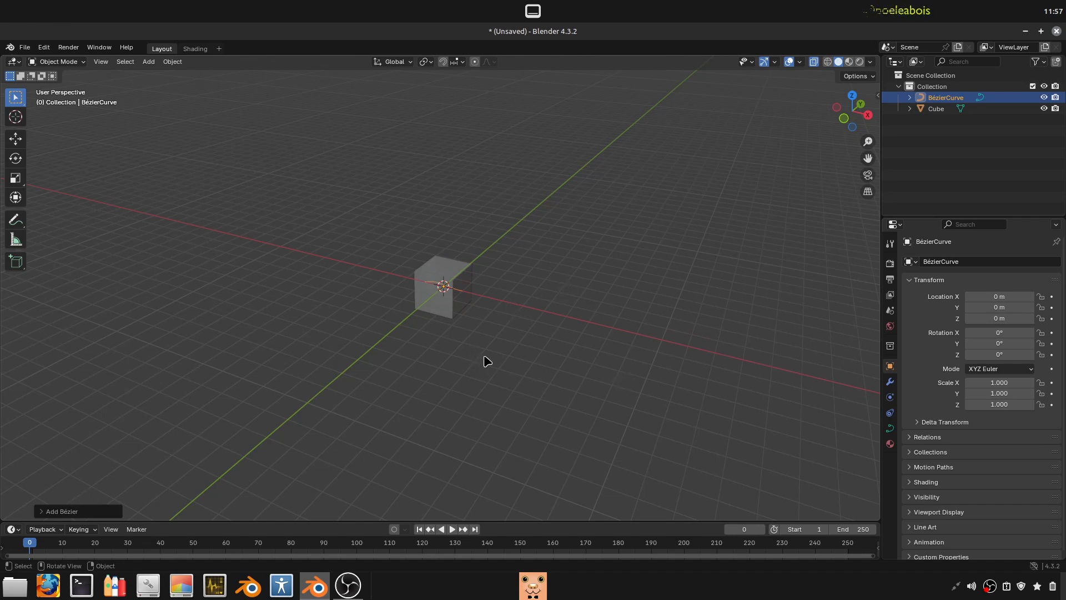
{"action": "left_click", "coordinate": [412, 423]}
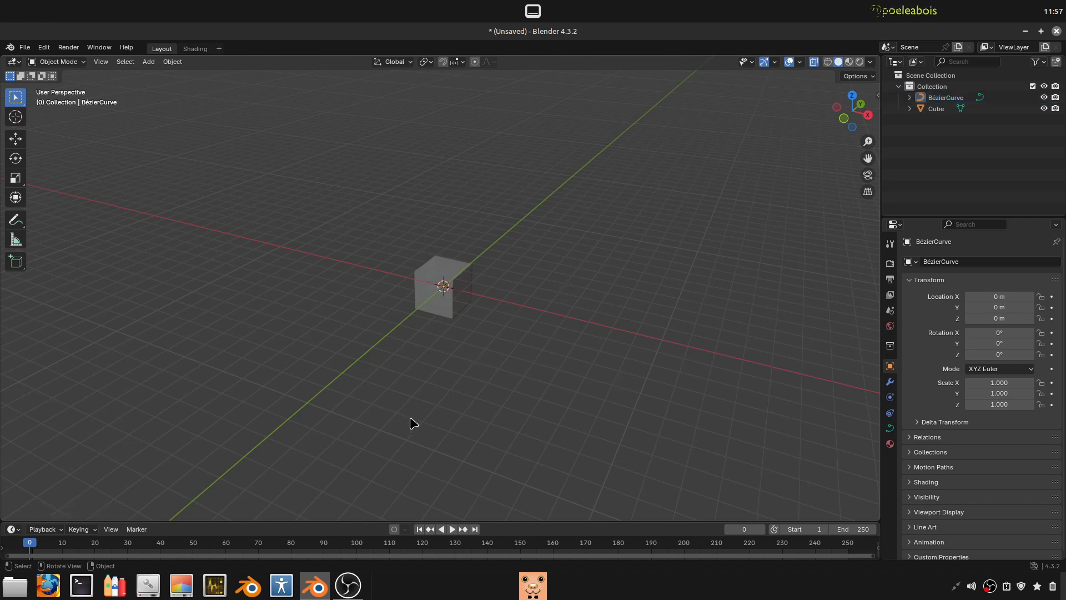
{"action": "left_click", "coordinate": [469, 296]}
{"action": "left_click", "coordinate": [468, 296]}
{"action": "key", "text": "n"}
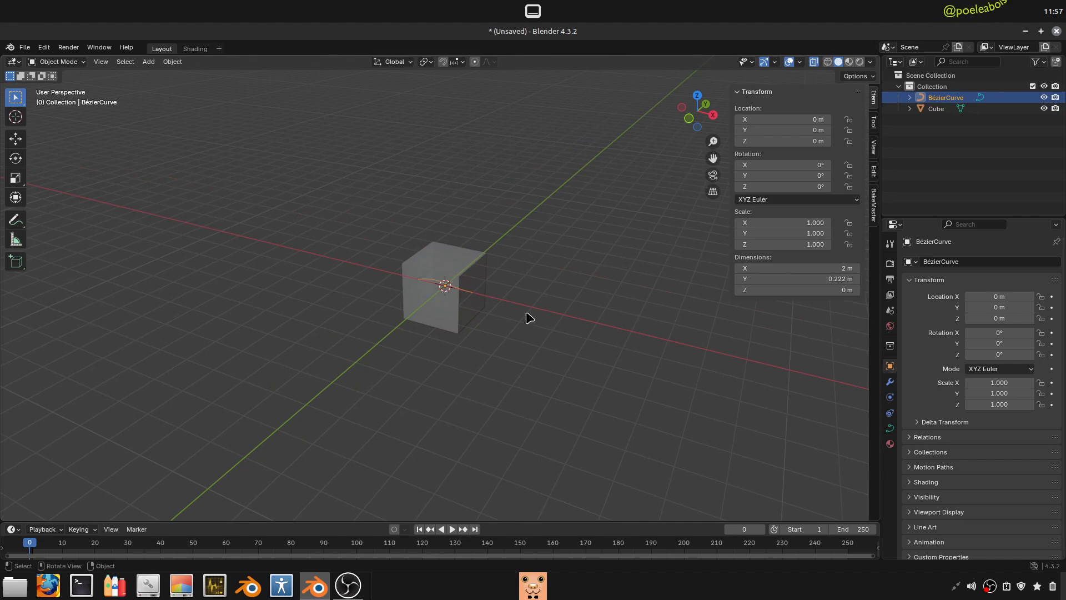
- Set the Bézier curve's scale to 30 on all three axes
{"action": "middle_click_drag", "start_coordinate": [528, 317], "coordinate": [493, 332]}
{"action": "scroll", "coordinate": [584, 372], "scroll_direction": "down", "scroll_amount": 3}
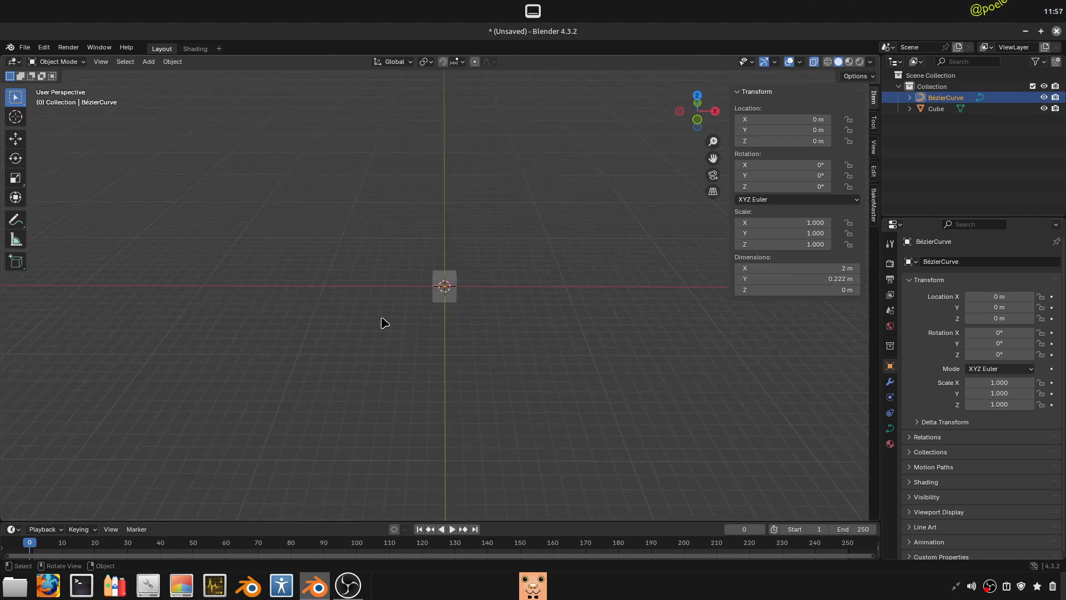
{"action": "scroll", "coordinate": [385, 322], "scroll_direction": "up", "scroll_amount": 2}
{"action": "key", "text": "s"}
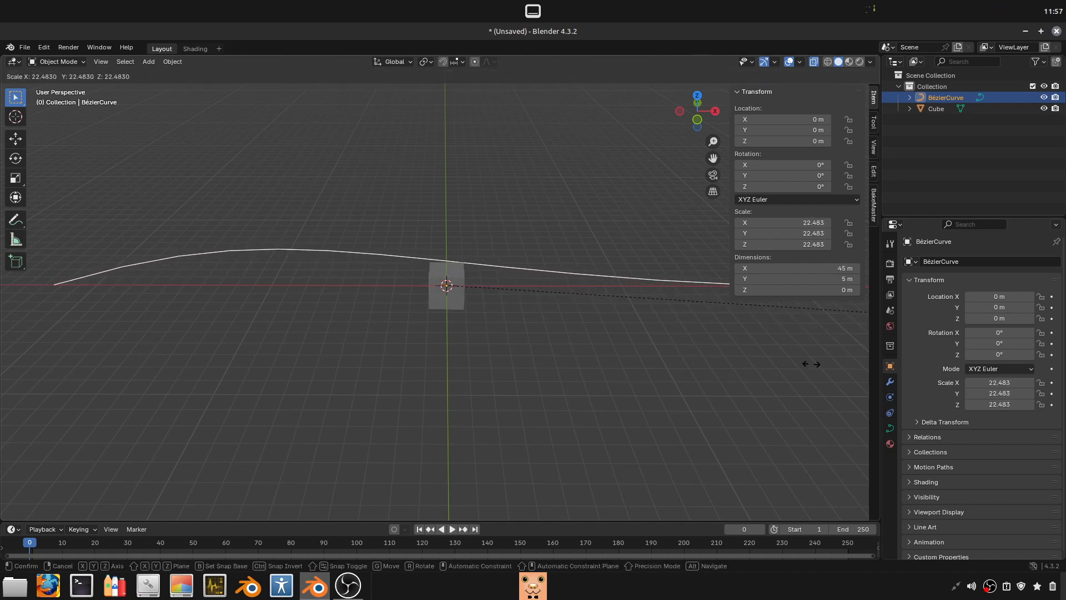
{"action": "left_click", "coordinate": [738, 374]}
{"action": "left_click_drag", "start_coordinate": [812, 223], "coordinate": [812, 245]}
{"action": "type", "text": "30"}
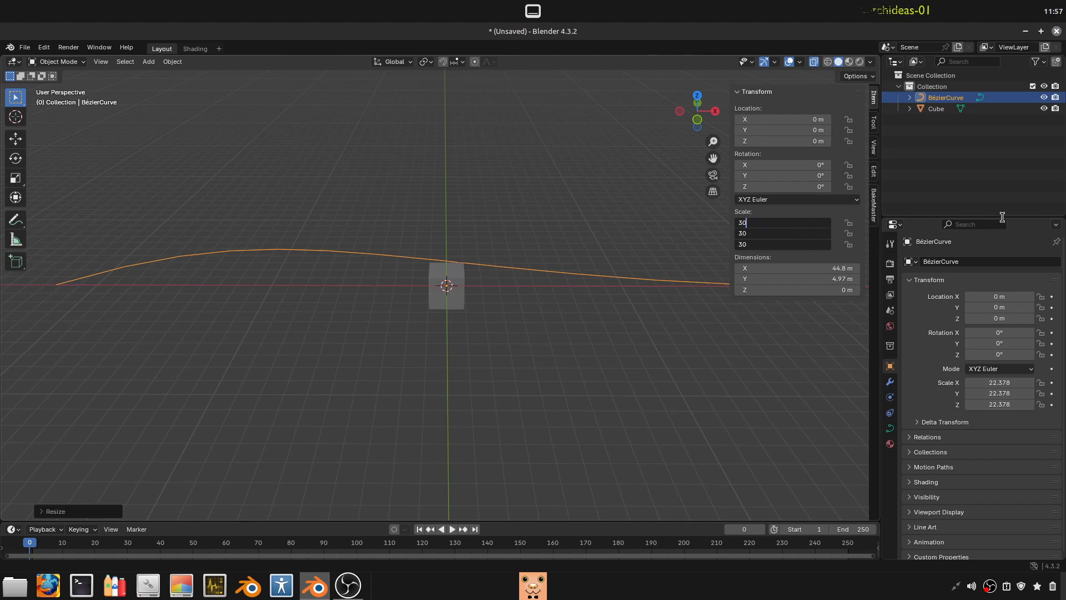
{"action": "key", "text": "Return"}
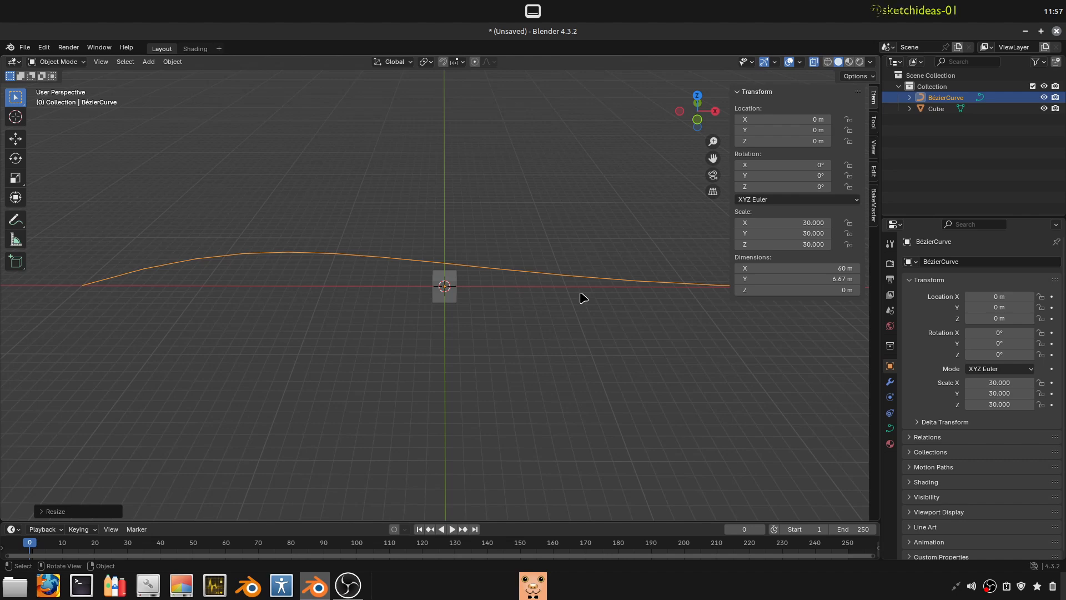
- Duplicate the scaled Bézier curve in the positive Y direction and reselect the original curve at the origin
{"action": "scroll", "coordinate": [580, 298], "scroll_direction": "down", "scroll_amount": 1}
{"action": "middle_click_drag", "start_coordinate": [622, 289], "coordinate": [580, 296], "text": "shift"}
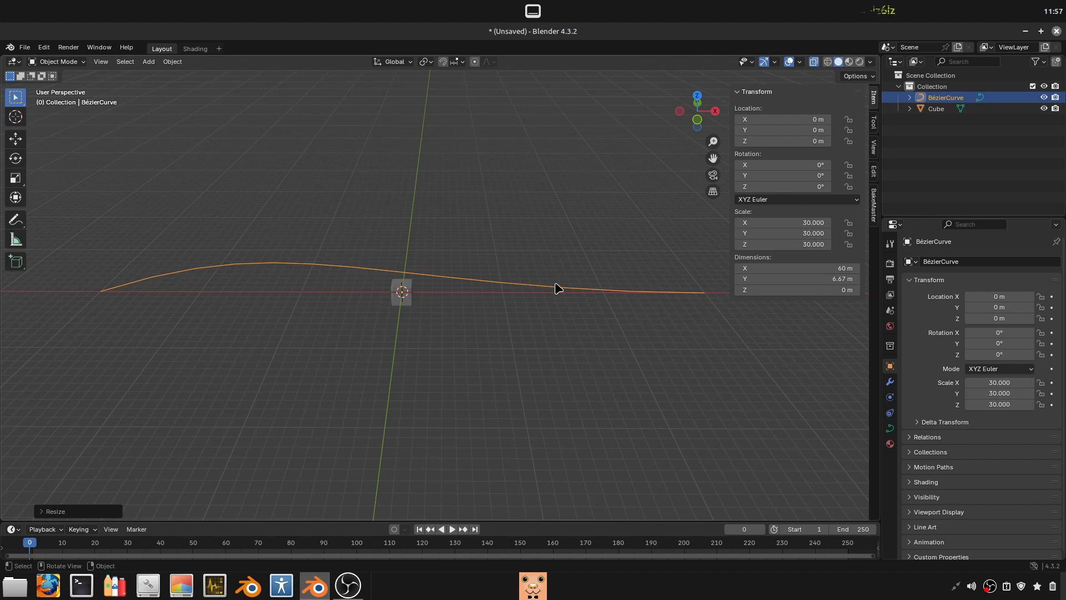
{"action": "left_click", "coordinate": [58, 62]}
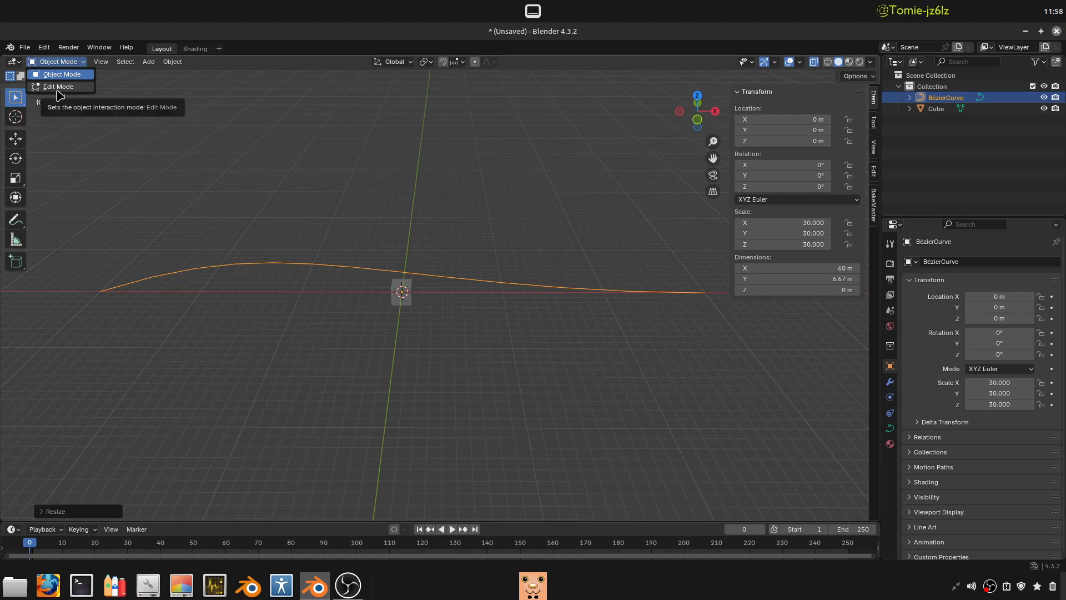
{"action": "middle_click_drag", "start_coordinate": [424, 293], "coordinate": [452, 314]}
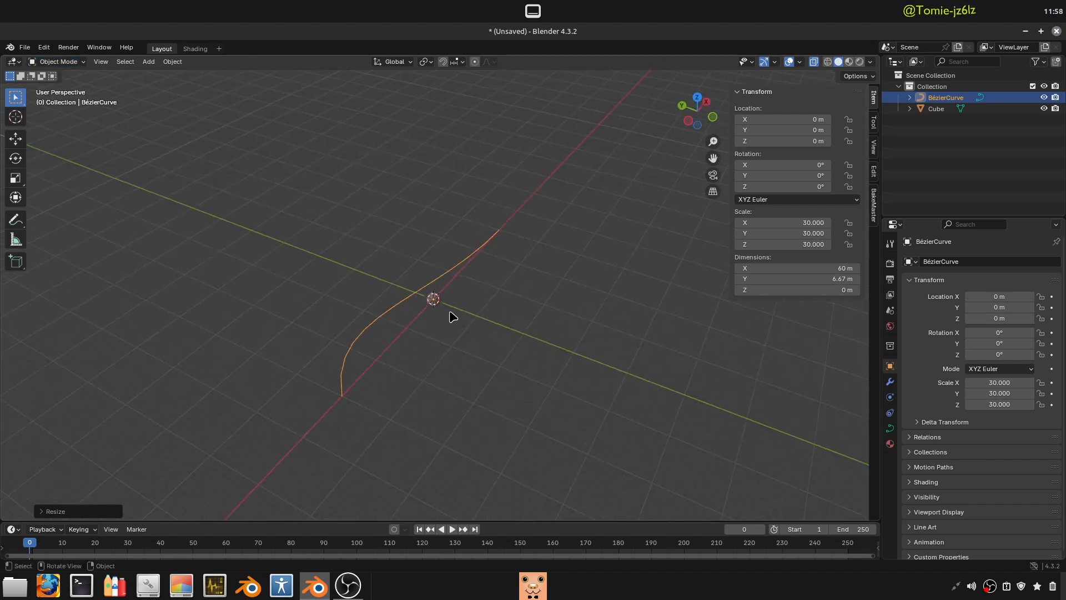
{"action": "key", "text": "shift+d"}
{"action": "key", "text": "y"}
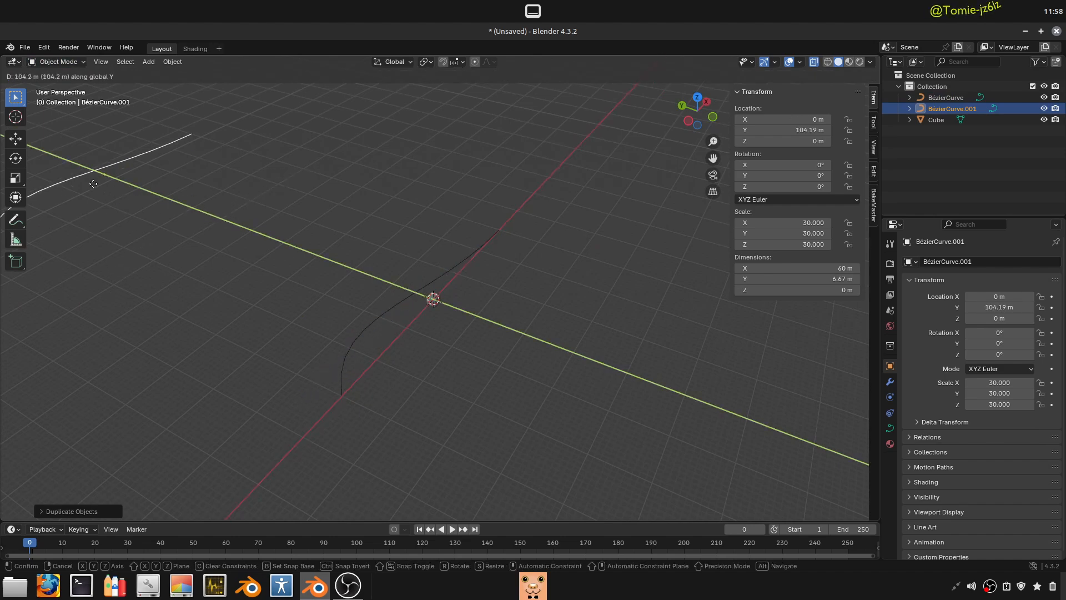
{"action": "left_click", "coordinate": [57, 171]}
{"action": "middle_click_drag", "start_coordinate": [534, 331], "coordinate": [471, 283]}
{"action": "left_click", "coordinate": [471, 283]}
{"action": "middle_click_drag", "start_coordinate": [408, 317], "coordinate": [472, 322]}
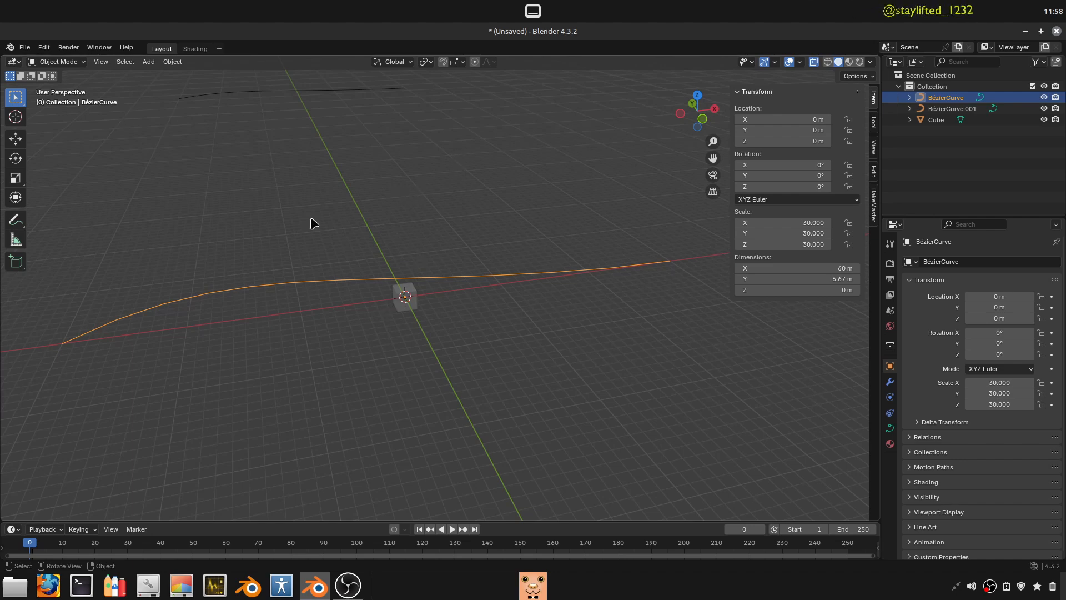
- Apply the scale of the Bézier curve at the world origin and deselect it
{"action": "key", "text": "ctrl+a"}
{"action": "left_click", "coordinate": [516, 309]}
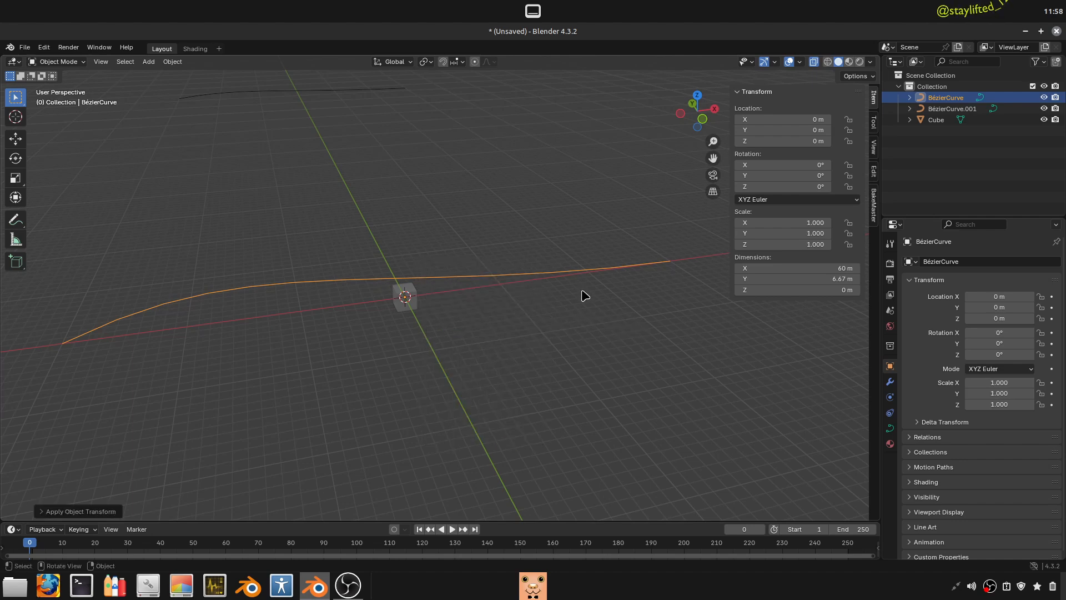
{"action": "left_click", "coordinate": [569, 351]}
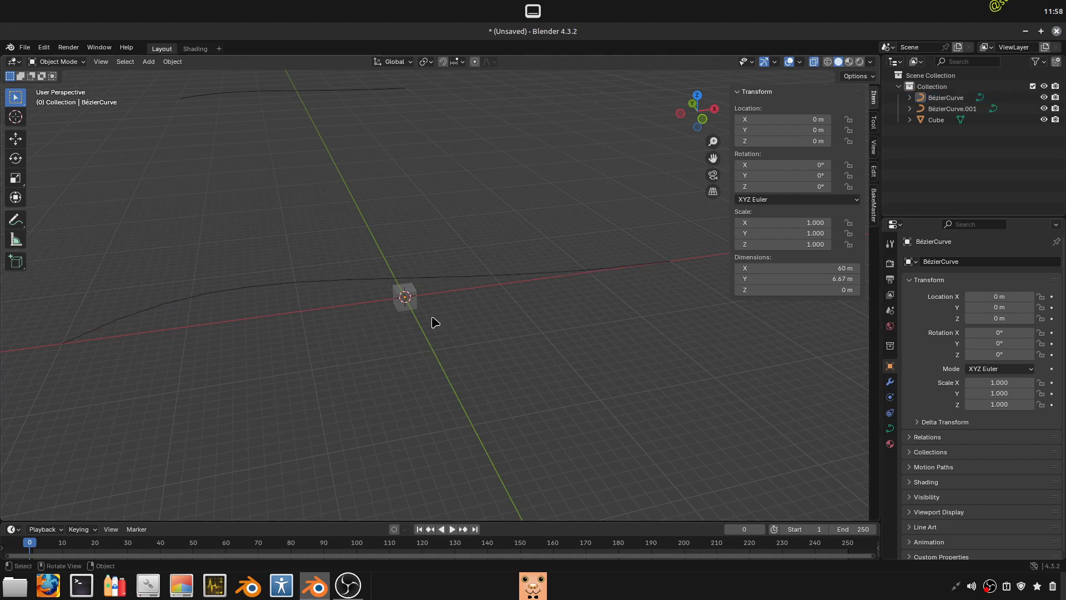
- Select the cube and add a Curve deform modifier to it
{"action": "scroll", "coordinate": [427, 320], "scroll_direction": "up", "scroll_amount": 4}
{"action": "left_click", "coordinate": [413, 316]}
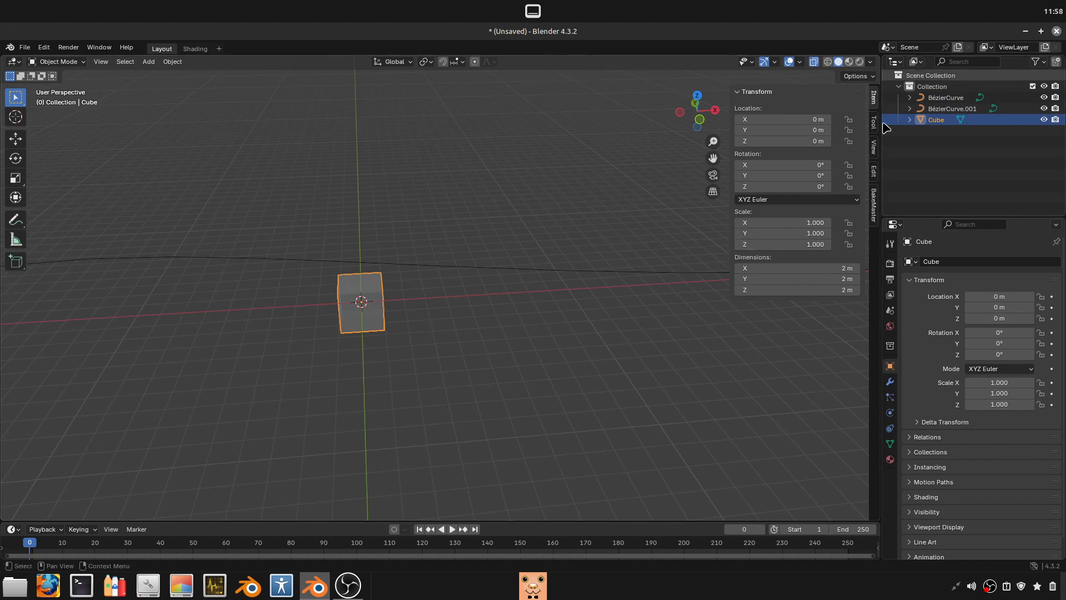
{"action": "left_click", "coordinate": [890, 381]}
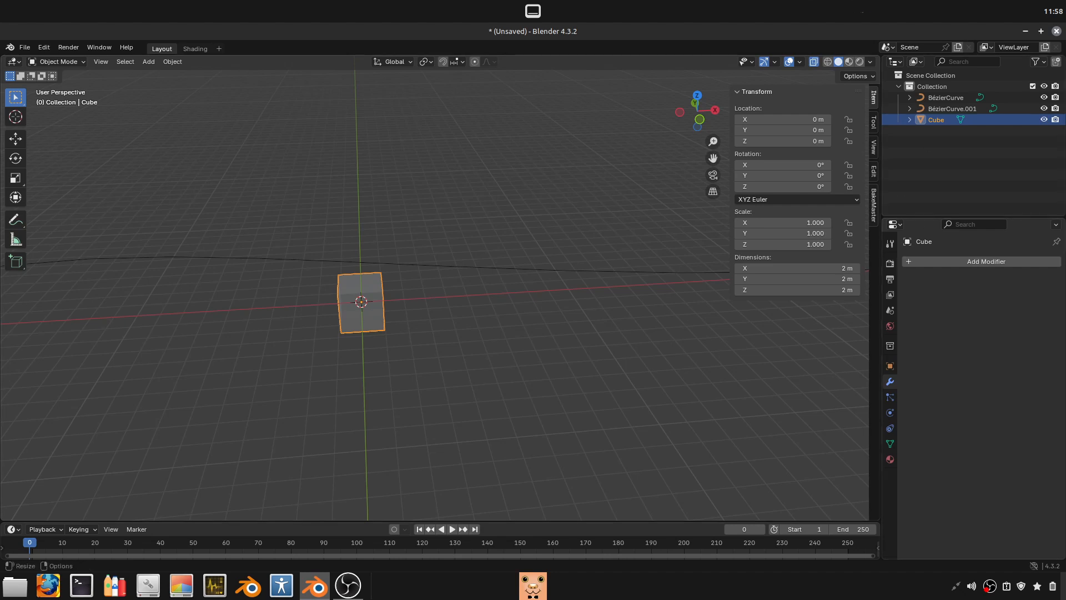
{"action": "left_click", "coordinate": [994, 262]}
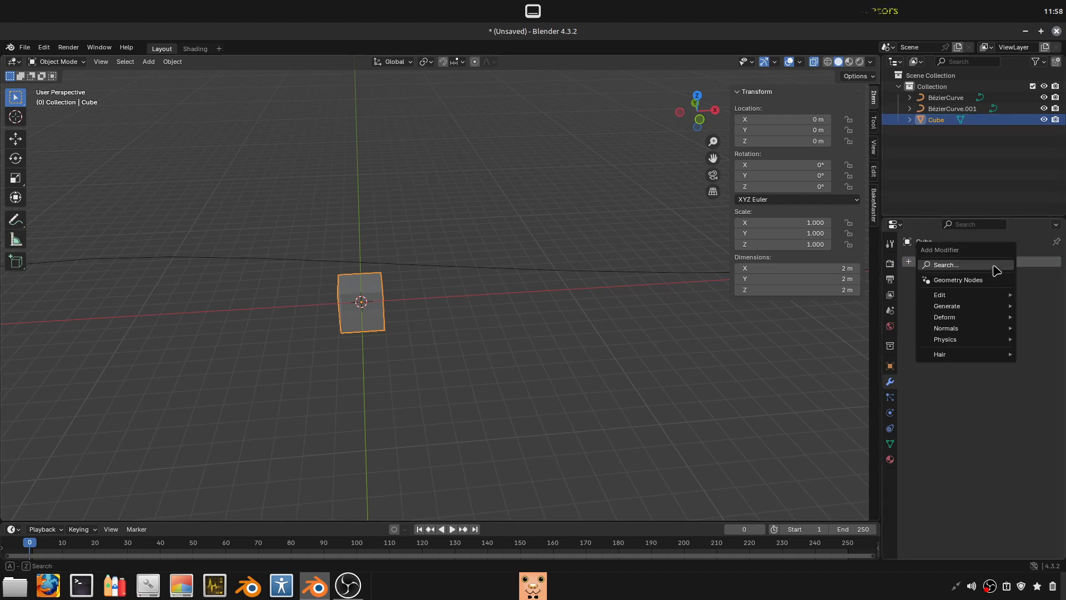
{"action": "left_click", "coordinate": [990, 265]}
{"action": "key", "text": "Escape"}
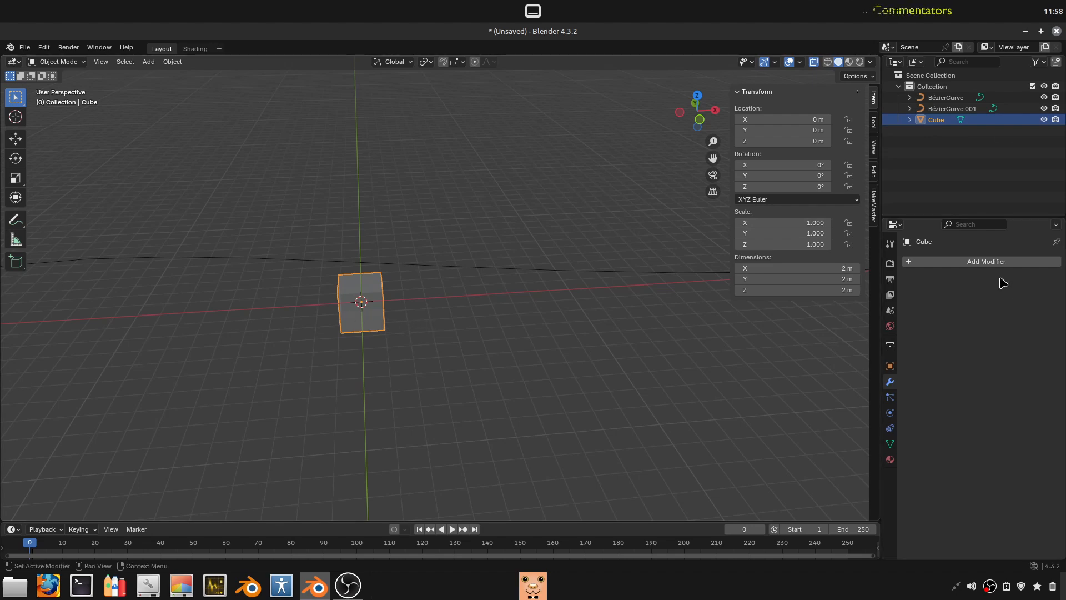
{"action": "left_click", "coordinate": [994, 261]}
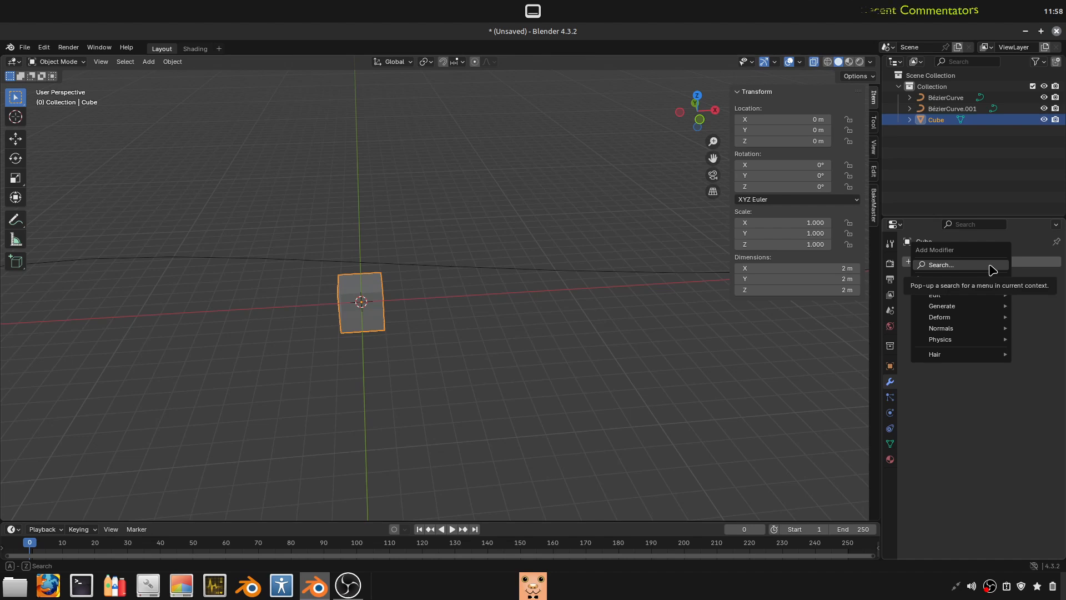
{"action": "left_click", "coordinate": [946, 266]}
{"action": "type", "text": "cur"}
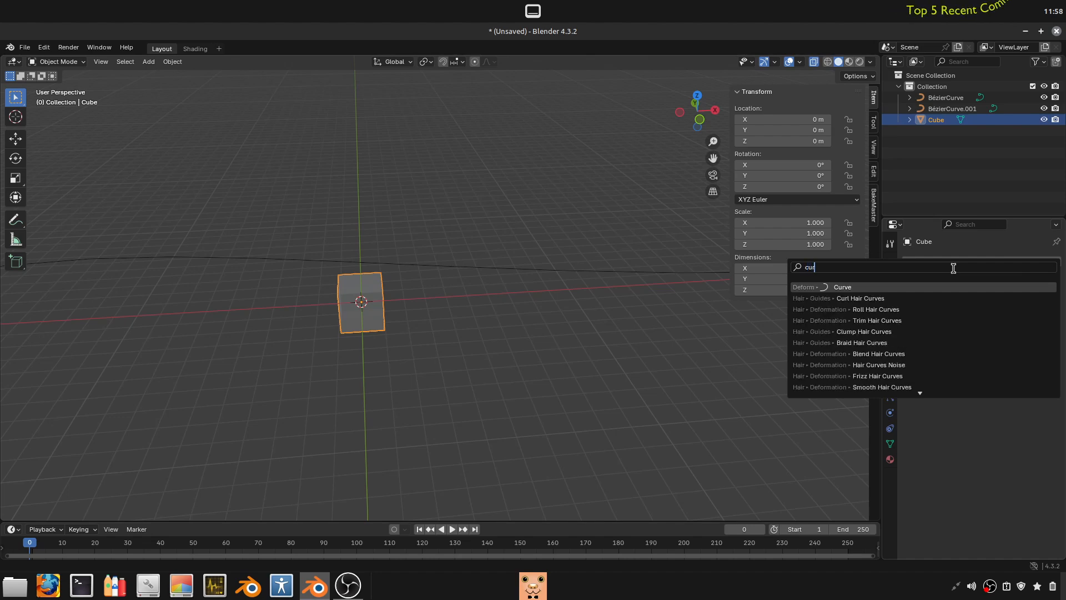
{"action": "key", "text": "Return"}
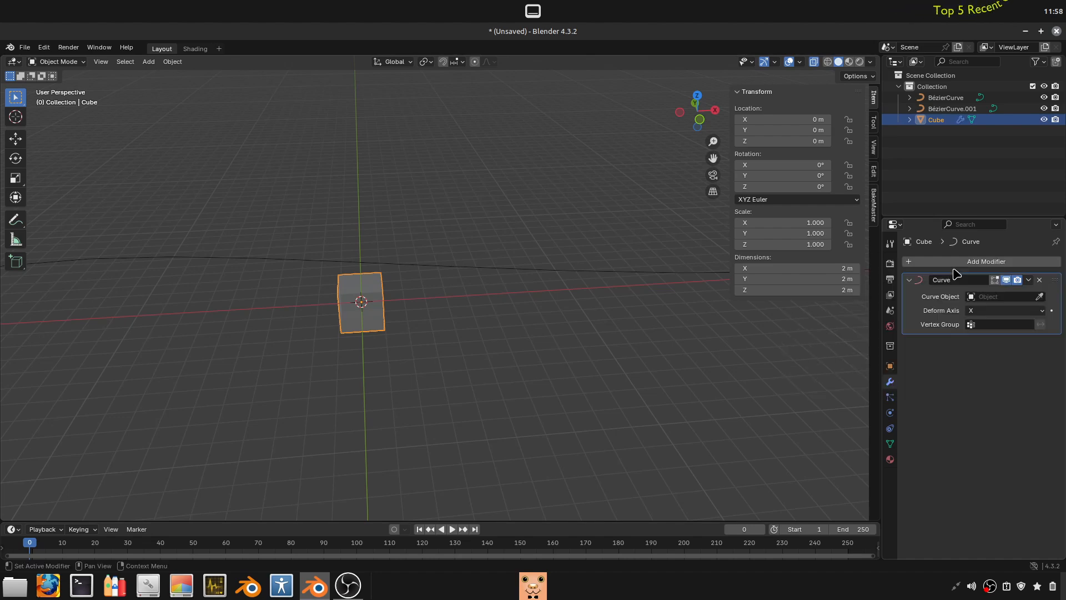
- Assign the Bézier curve at the origin as the Curve modifier's curve object
{"action": "left_click", "coordinate": [1029, 296]}
{"action": "left_click", "coordinate": [1040, 297]}
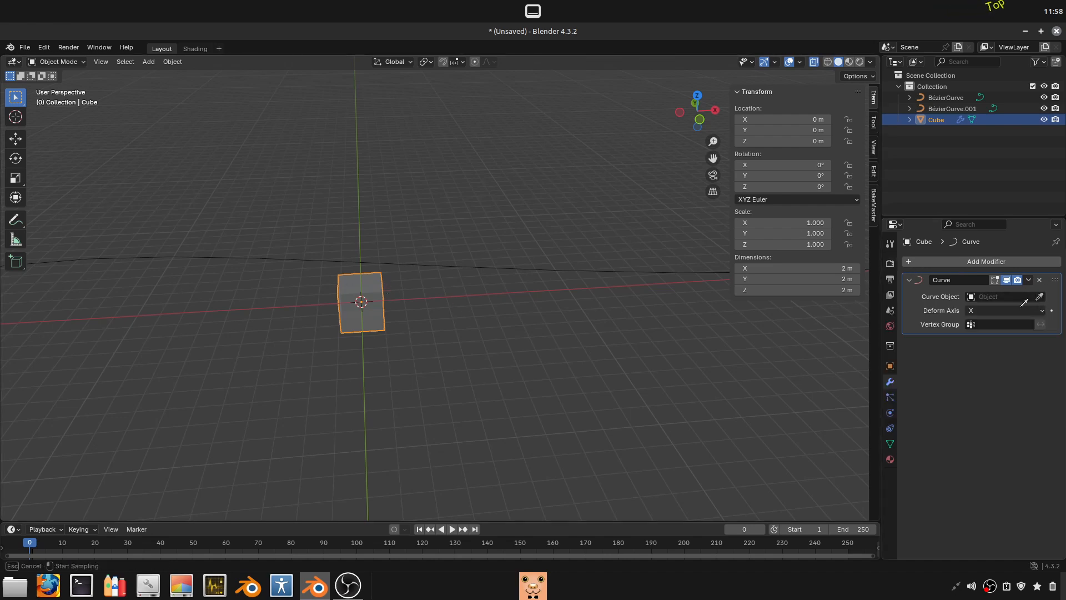
{"action": "left_click", "coordinate": [674, 270]}
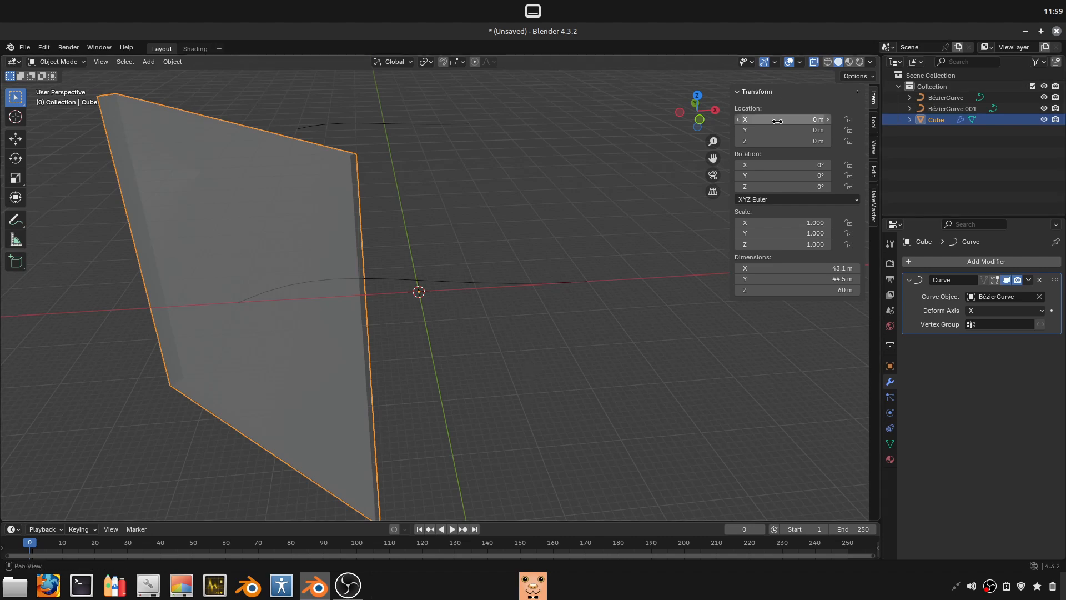
- Try sliding the deformed cube back and forth along the X axis by its location value
{"action": "left_click_drag", "start_coordinate": [783, 120], "coordinate": [844, 120]}
{"action": "left_click_drag", "start_coordinate": [799, 120], "coordinate": [772, 120]}
{"action": "key", "text": "Escape"}
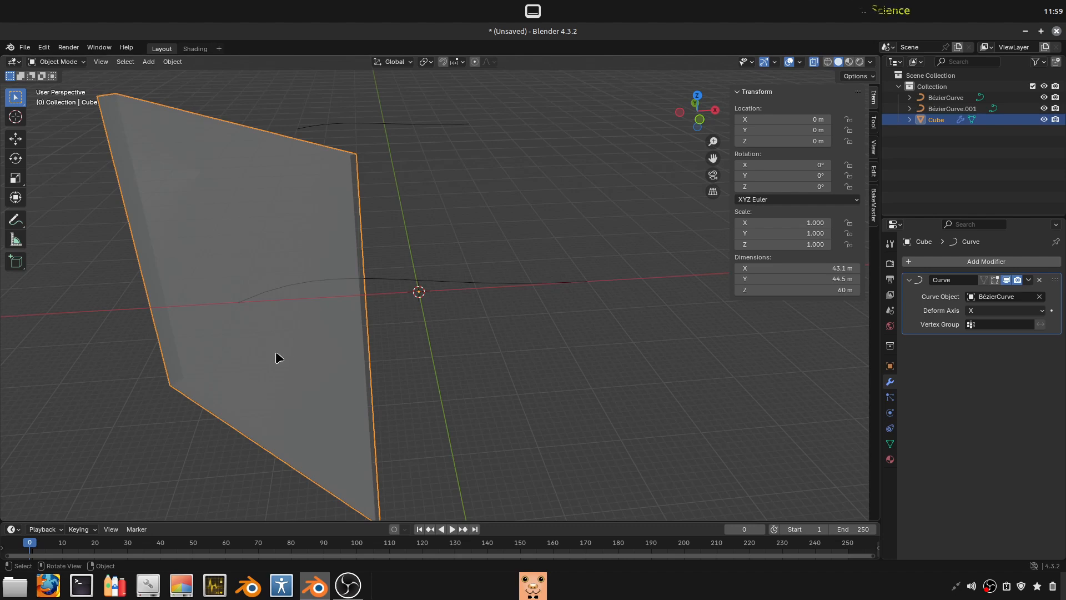
- Turn off the Curve modifier's viewport display and clear its curve object
{"action": "left_click", "coordinate": [1006, 280]}
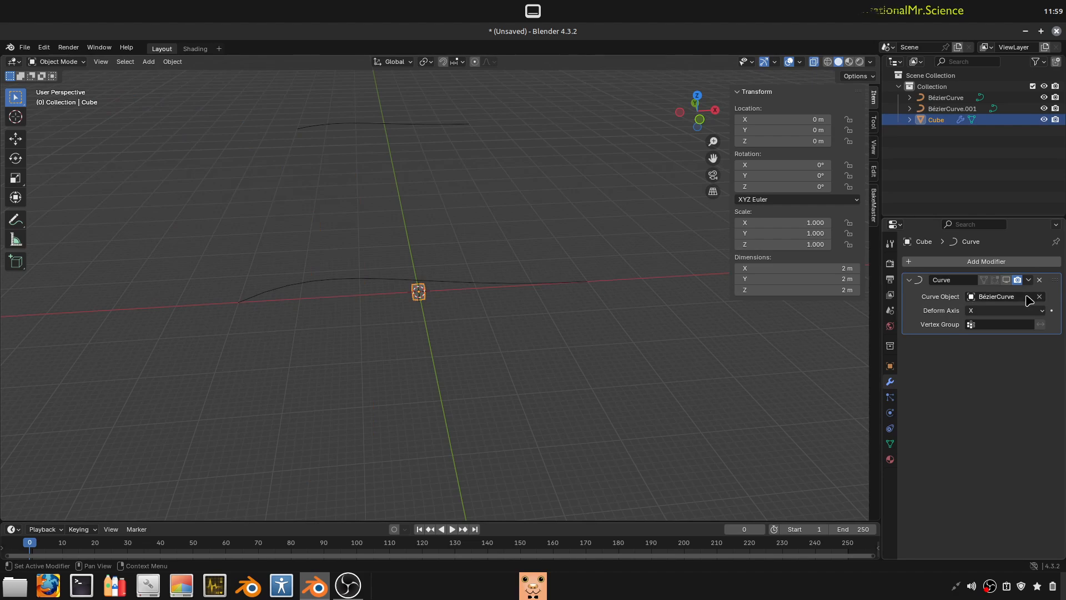
{"action": "left_click", "coordinate": [1040, 298]}
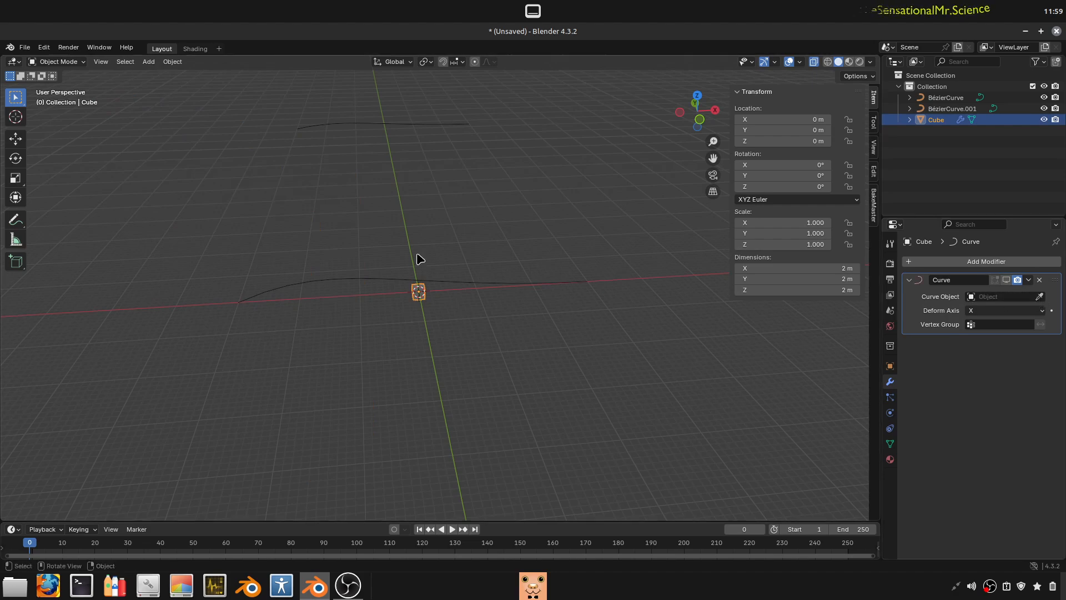
- Select the Bézier curve at the origin and delete it
{"action": "left_click", "coordinate": [443, 289]}
{"action": "middle_click_drag", "start_coordinate": [443, 289], "coordinate": [476, 302]}
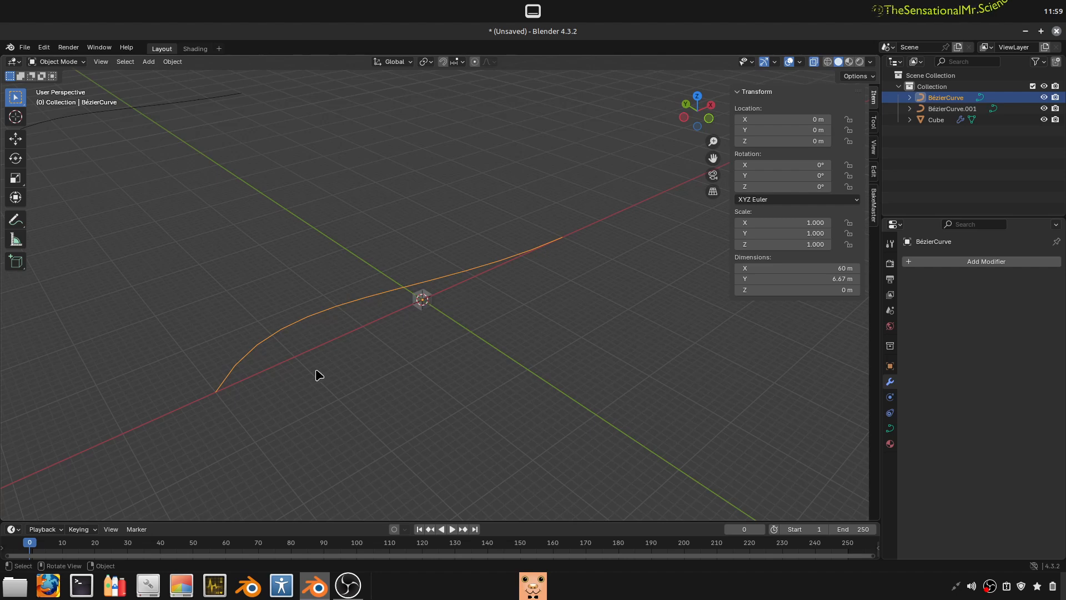
{"action": "key", "text": "x"}
{"action": "left_click", "coordinate": [381, 318]}
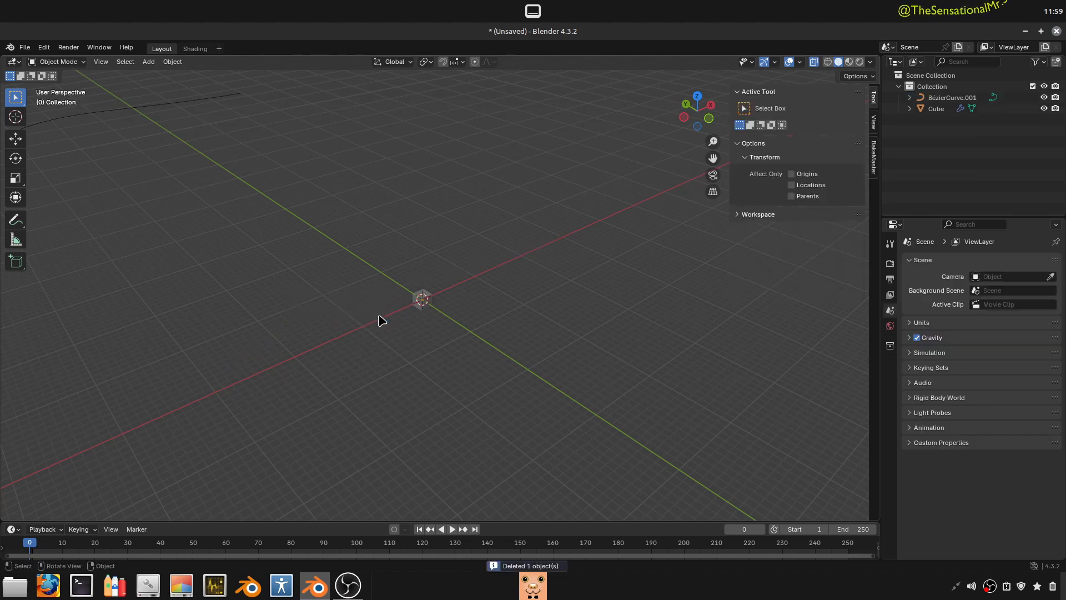
- Select the remaining duplicate Bézier curve and clear its location to bring it to the world origin
{"action": "middle_click_drag", "start_coordinate": [381, 319], "coordinate": [193, 221]}
{"action": "left_click", "coordinate": [185, 146]}
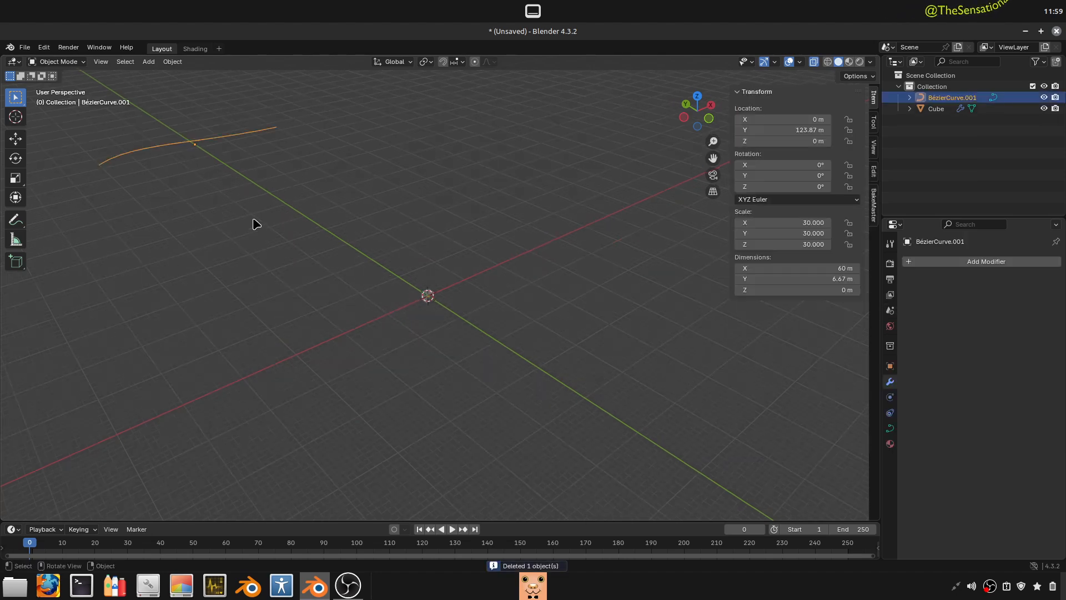
{"action": "key", "text": "alt+g"}
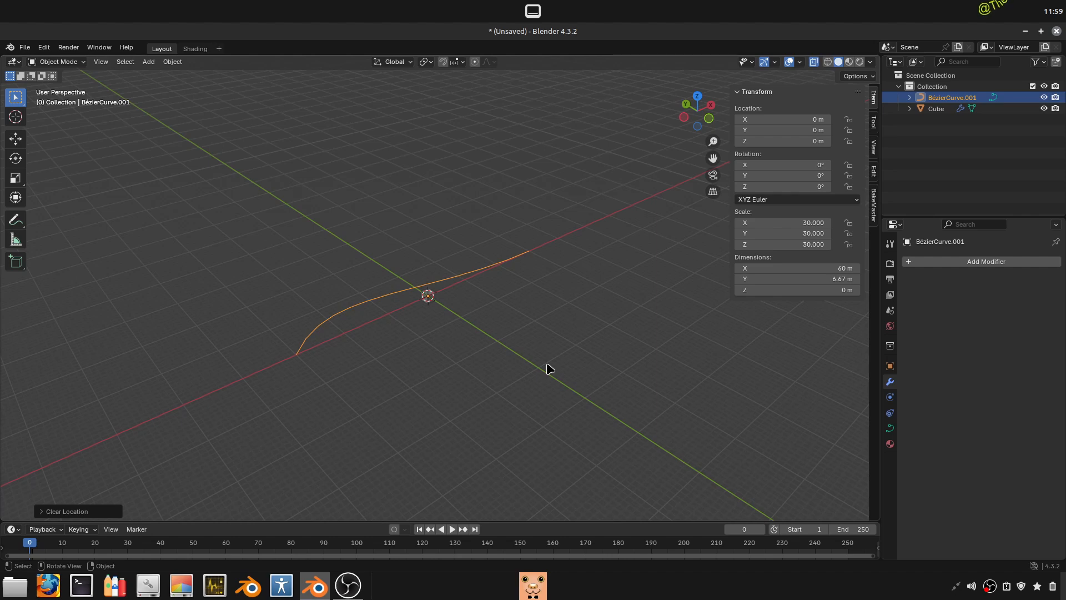
{"action": "middle_click_drag", "start_coordinate": [564, 291], "coordinate": [507, 299]}
{"action": "scroll", "coordinate": [578, 281], "scroll_direction": "up", "scroll_amount": 1}
{"action": "scroll", "coordinate": [664, 306], "scroll_direction": "up", "scroll_amount": 4}
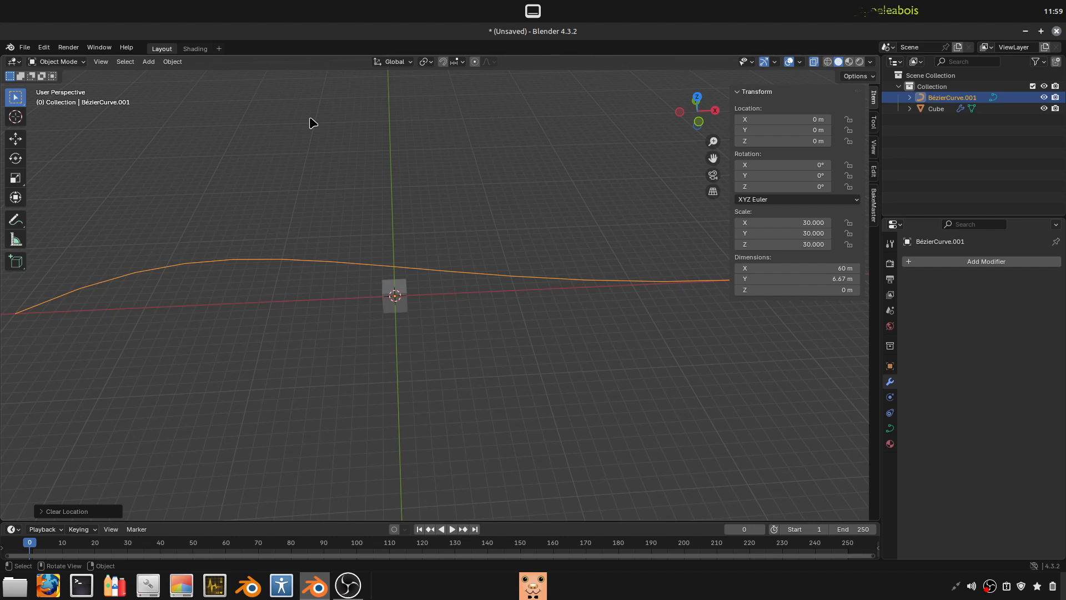
- Delete the duplicate Bézier curve, leaving only the cube in the scene
{"action": "scroll", "coordinate": [309, 276], "scroll_direction": "down", "scroll_amount": 2}
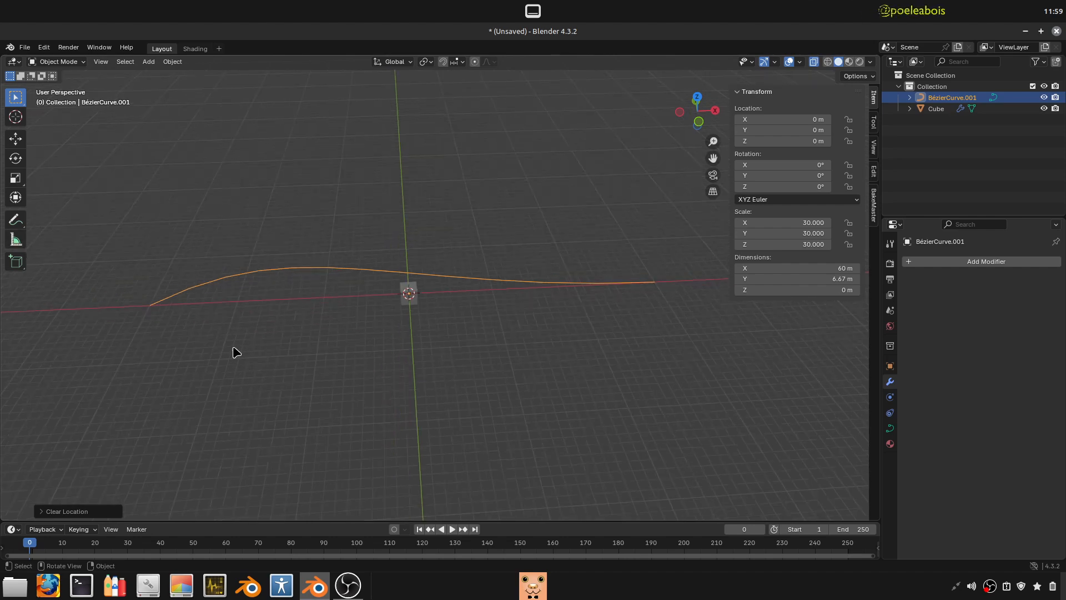
{"action": "key", "text": "x"}
{"action": "left_click", "coordinate": [514, 284]}
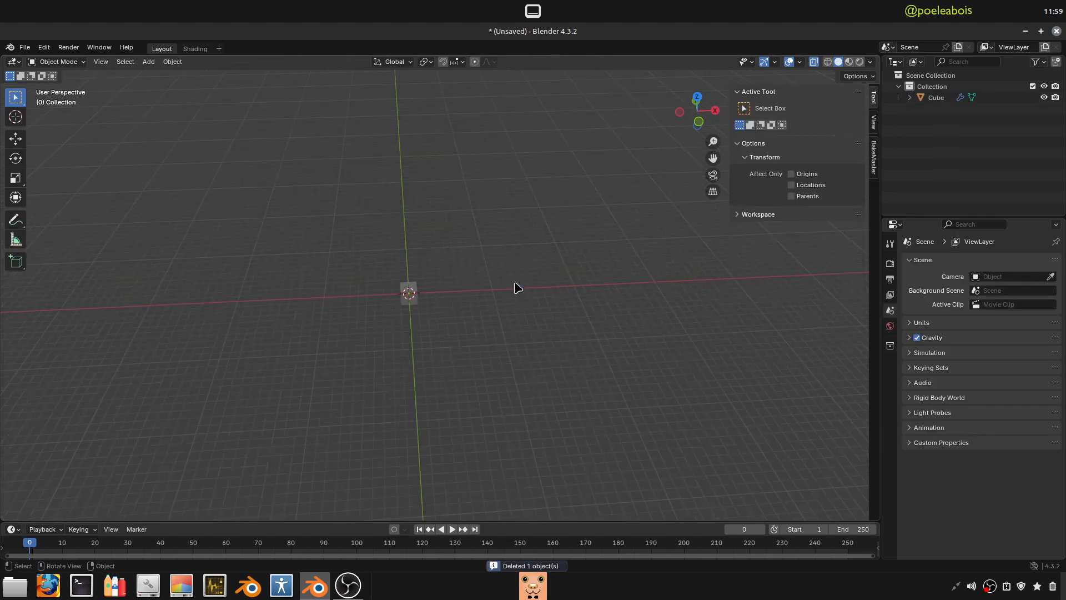
- Add a new Bézier curve at the world origin
{"action": "scroll", "coordinate": [467, 428], "scroll_direction": "up", "scroll_amount": 3}
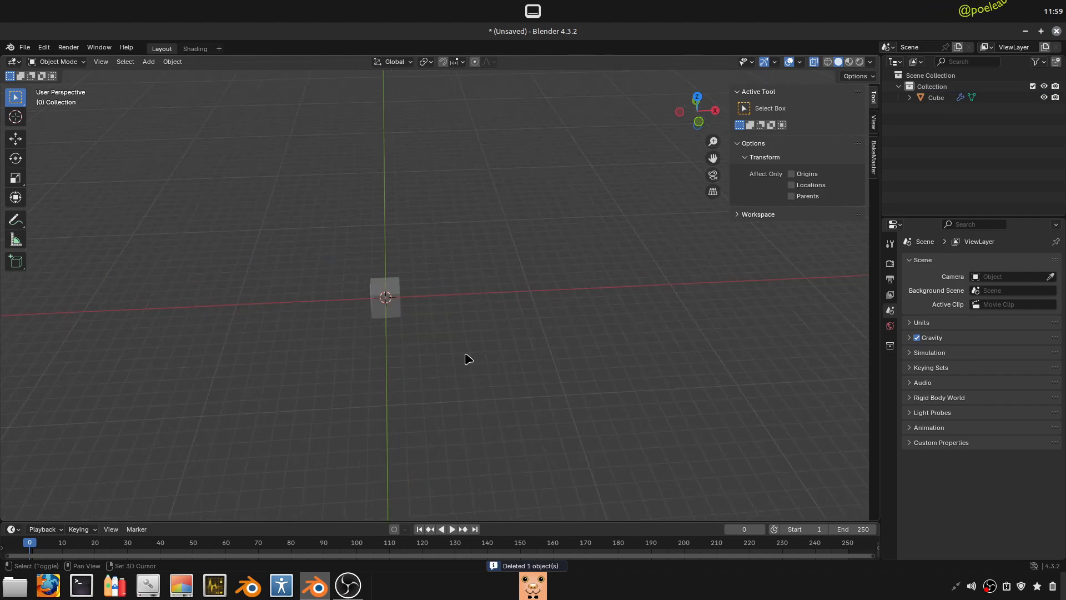
{"action": "key", "text": "shift+a"}
{"action": "mouse_move", "coordinate": [436, 354]}
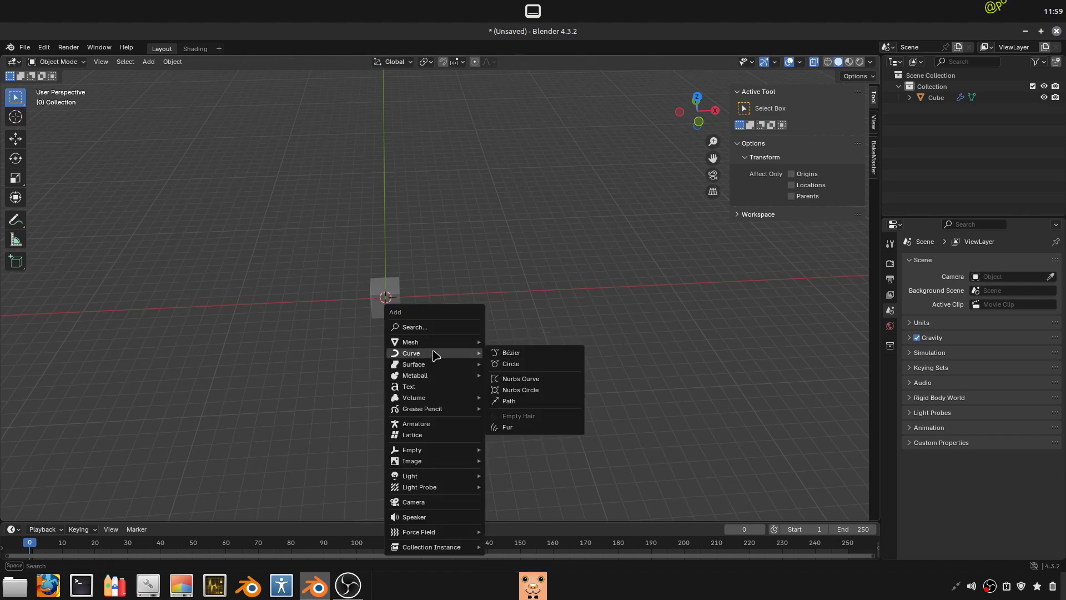
{"action": "left_click", "coordinate": [522, 354]}
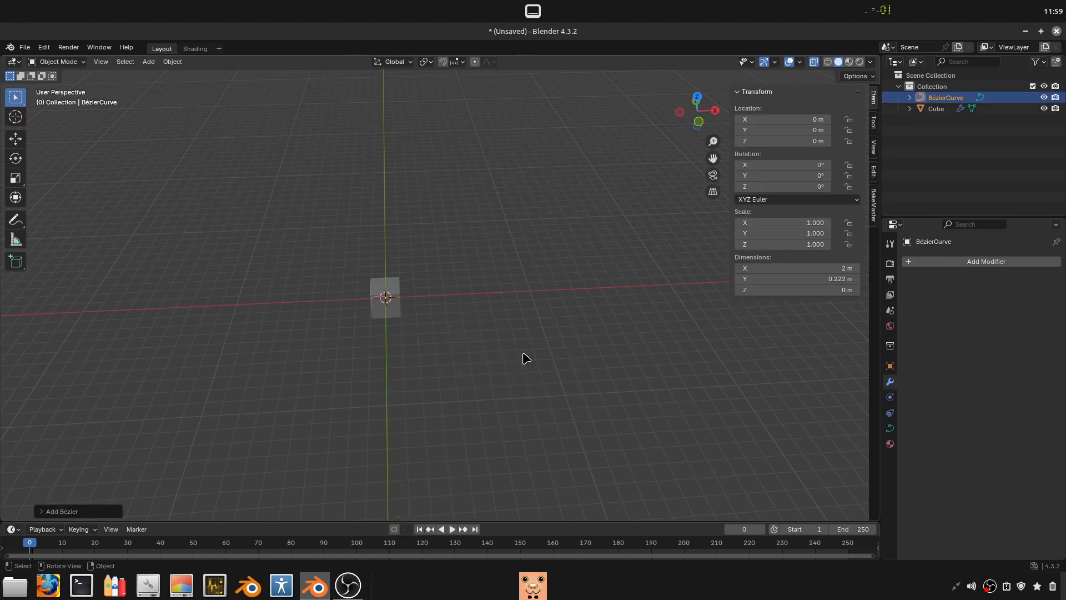
- Set the new Bézier curve's scale to 30 on all three axes
{"action": "key", "text": "s"}
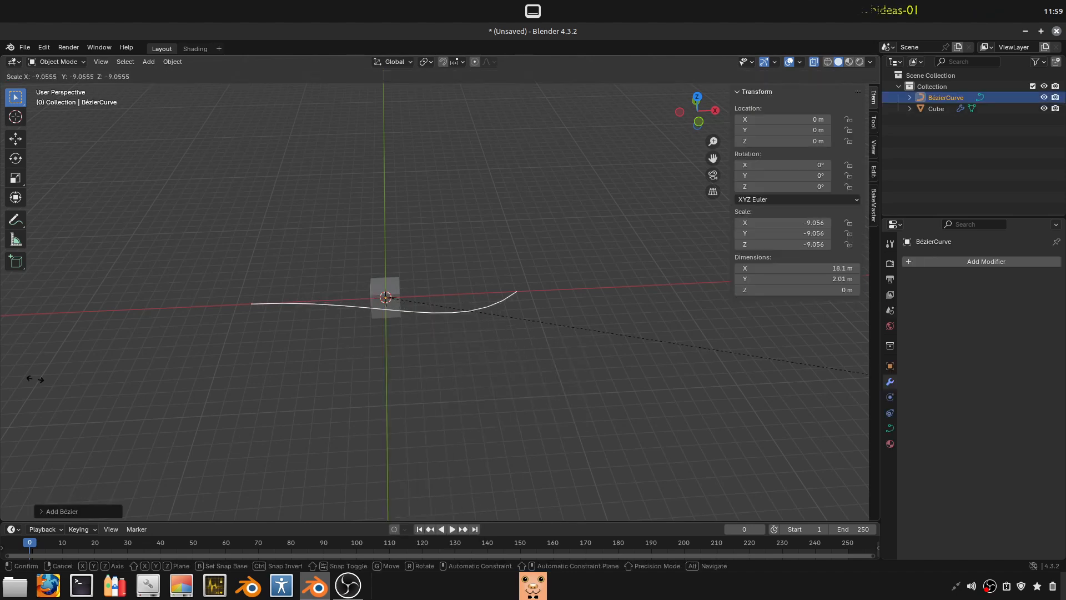
{"action": "left_click", "coordinate": [714, 346]}
{"action": "left_click_drag", "start_coordinate": [825, 243], "coordinate": [810, 224]}
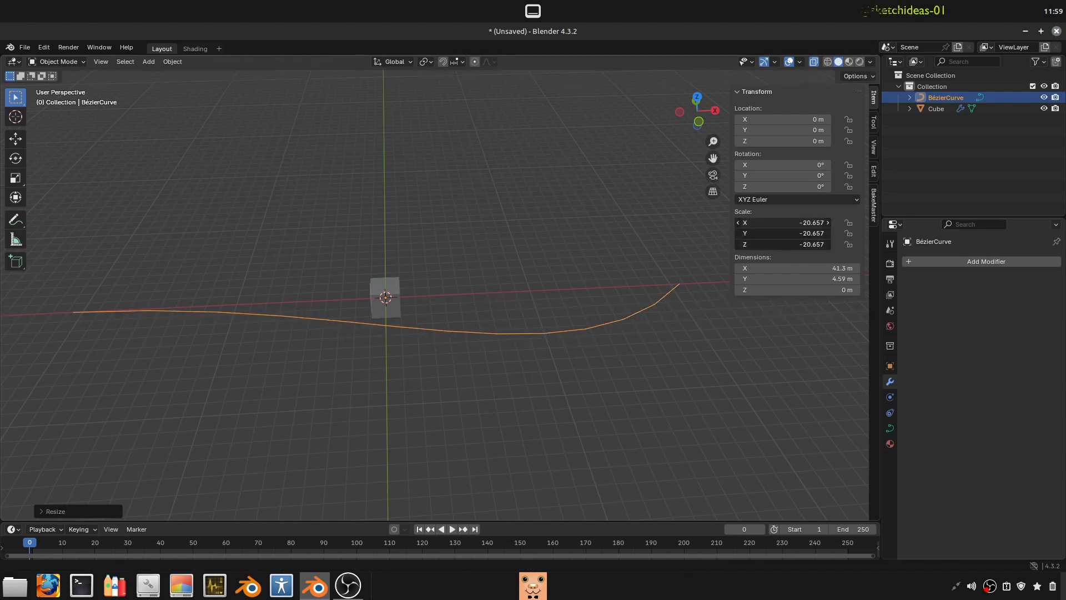
{"action": "type", "text": "30"}
{"action": "key", "text": "Return"}
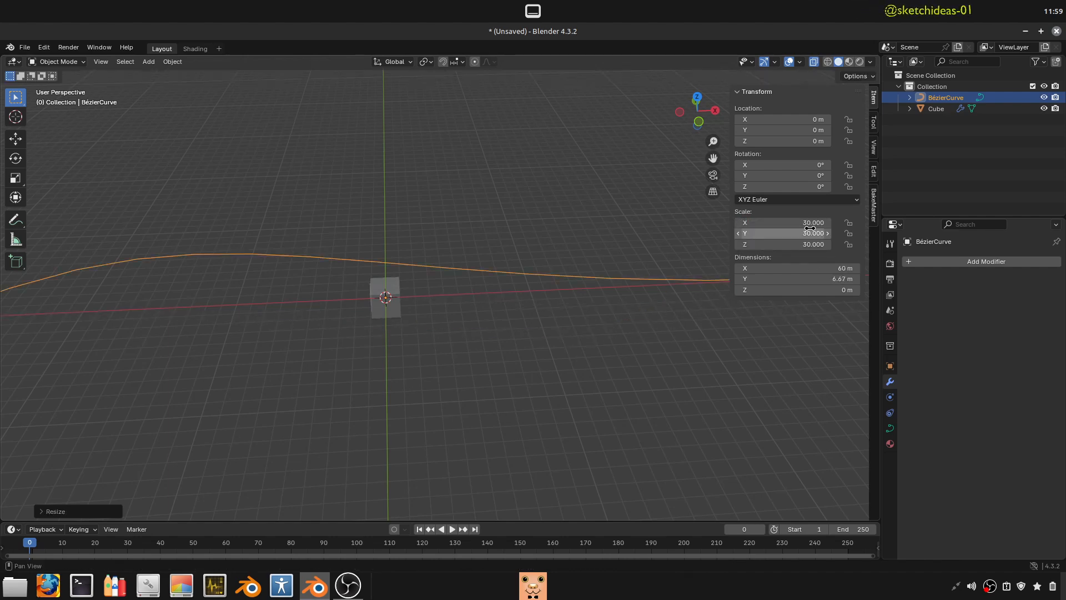
{"action": "middle_click_drag", "start_coordinate": [246, 272], "coordinate": [280, 295]}
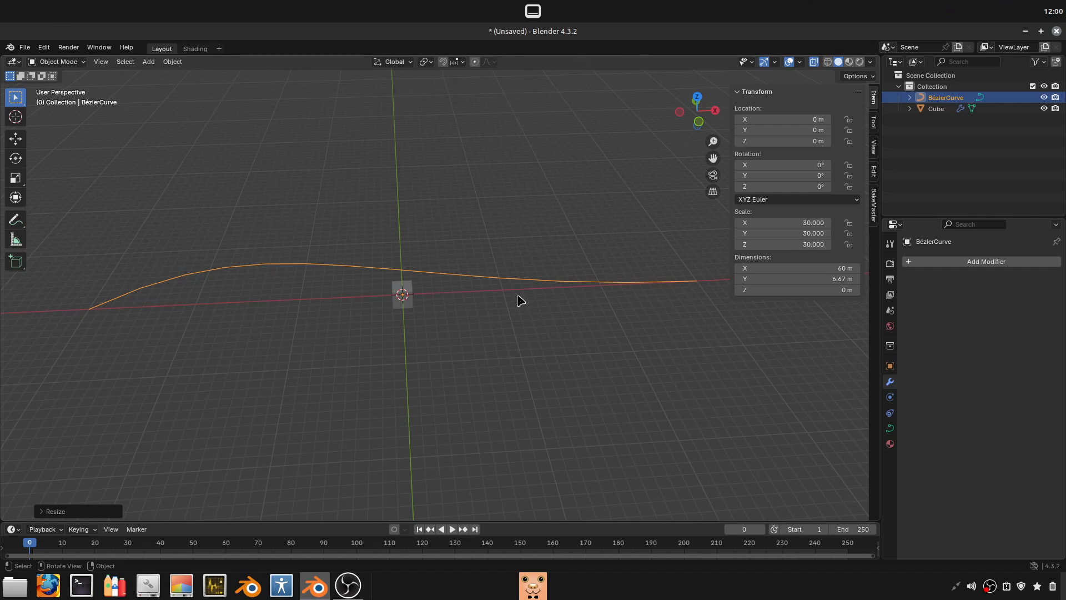
- Apply the new curve's scale with the Apply Properties option turned off
{"action": "key", "text": "ctrl+a"}
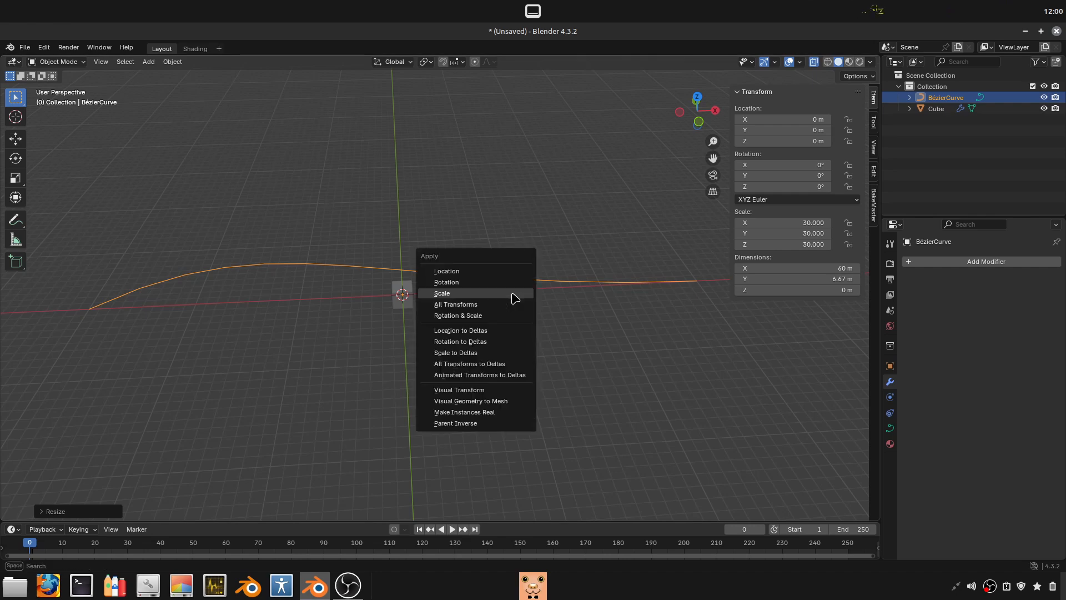
{"action": "left_click", "coordinate": [515, 298]}
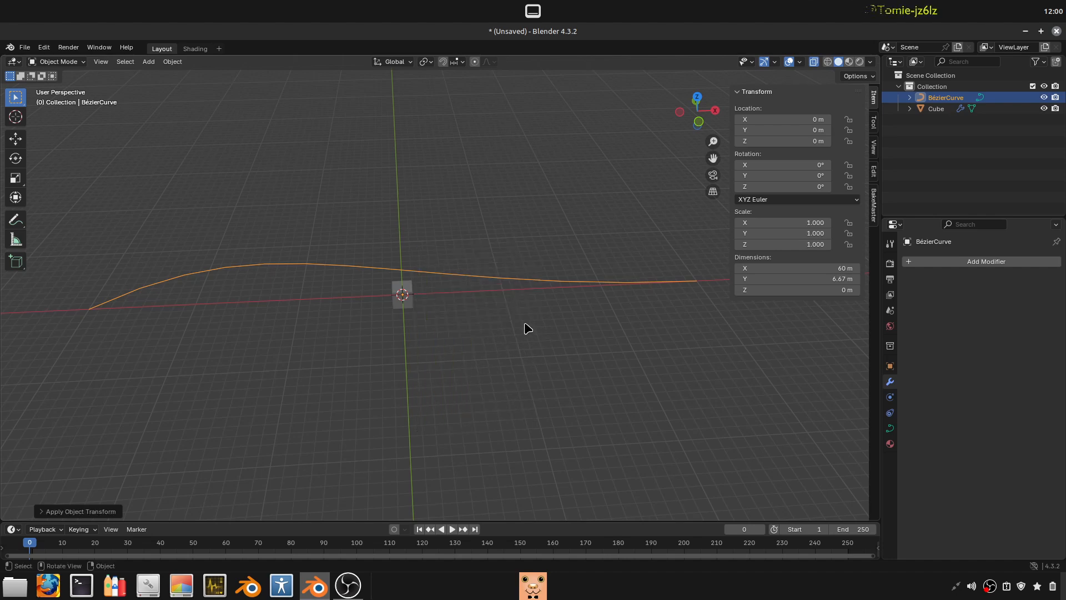
{"action": "left_click", "coordinate": [51, 511]}
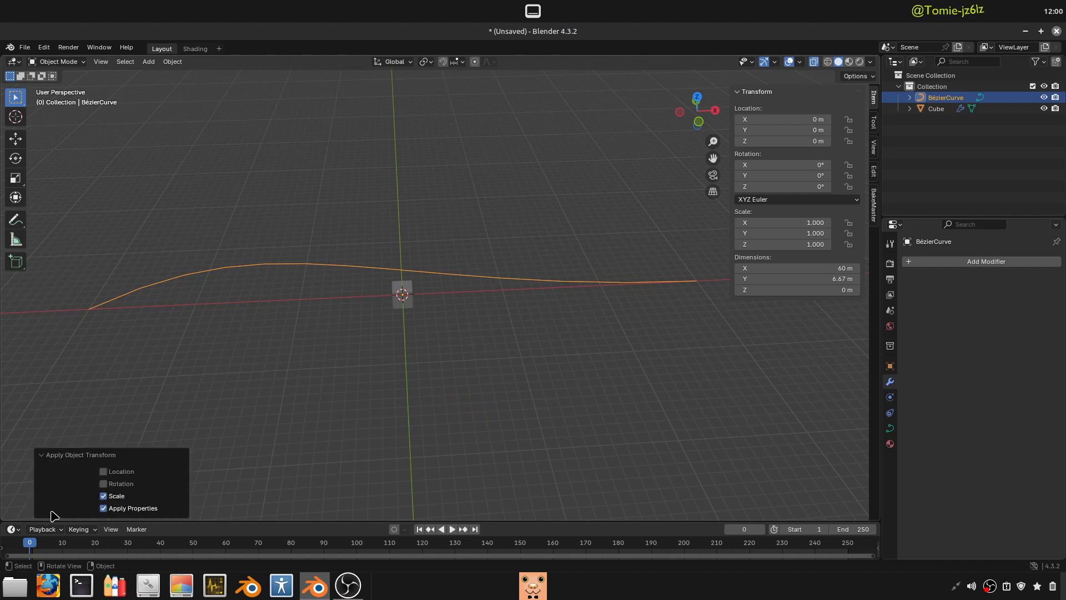
{"action": "left_click", "coordinate": [104, 508]}
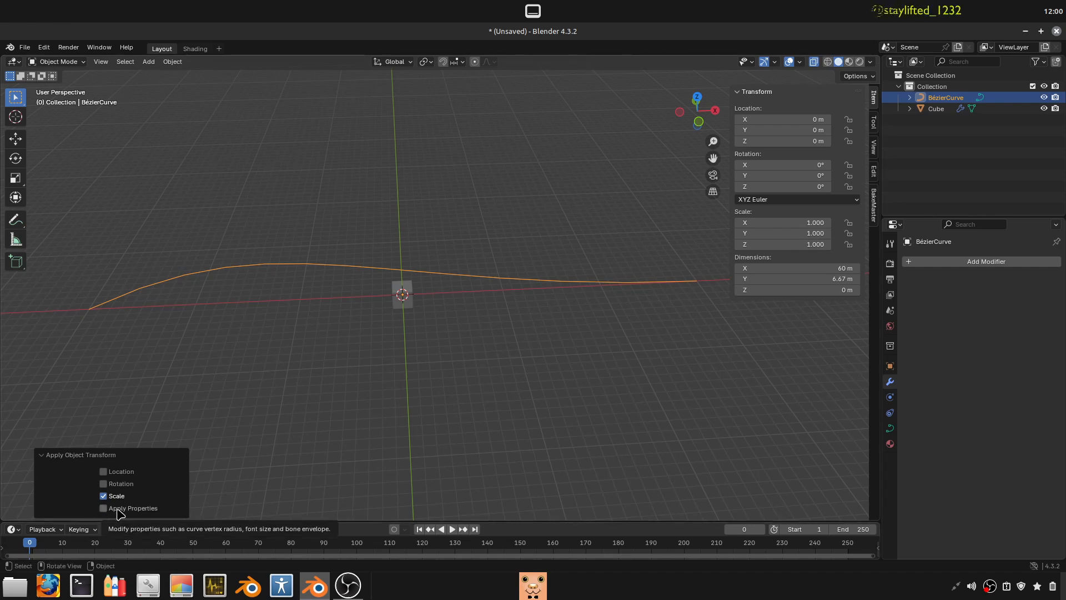
- Assign the new Bézier curve as the Curve Object of the cube's Curve modifier and turn on the modifier's viewport display
{"action": "left_click", "coordinate": [454, 320]}
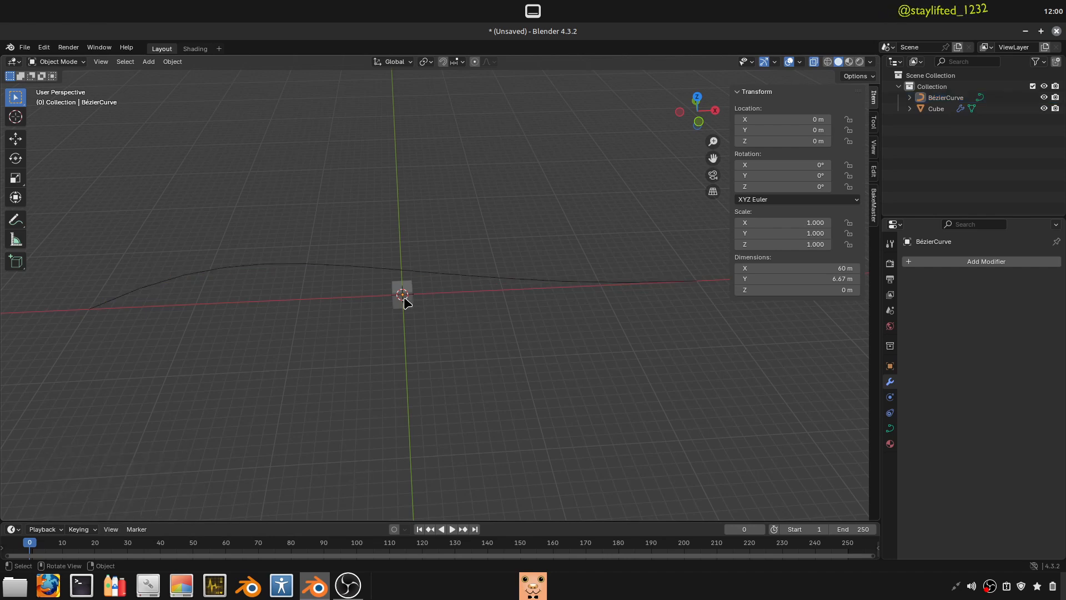
{"action": "left_click", "coordinate": [405, 301]}
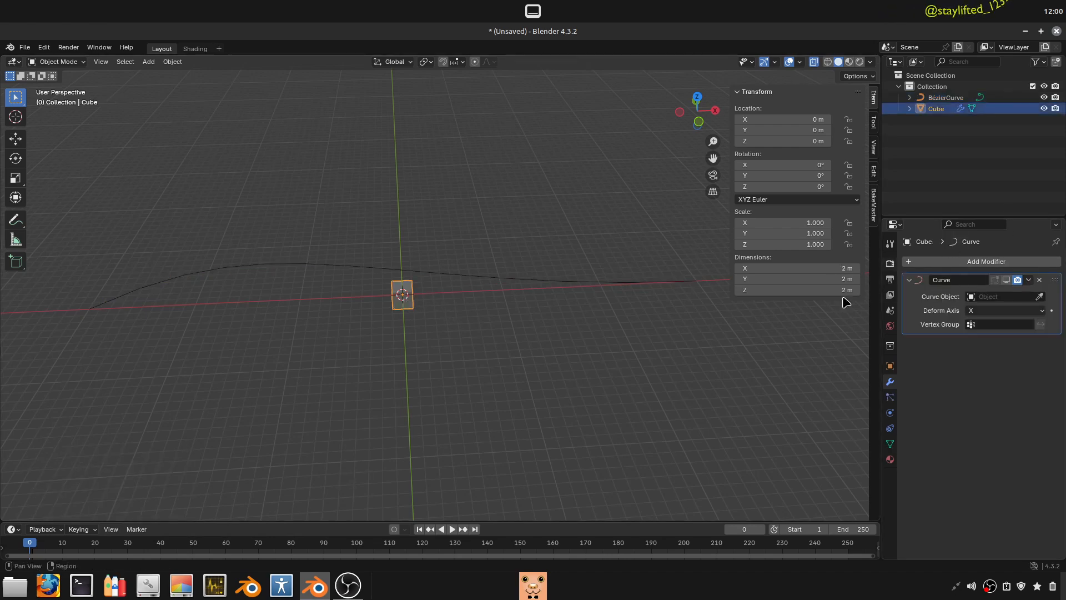
{"action": "left_click", "coordinate": [1040, 296]}
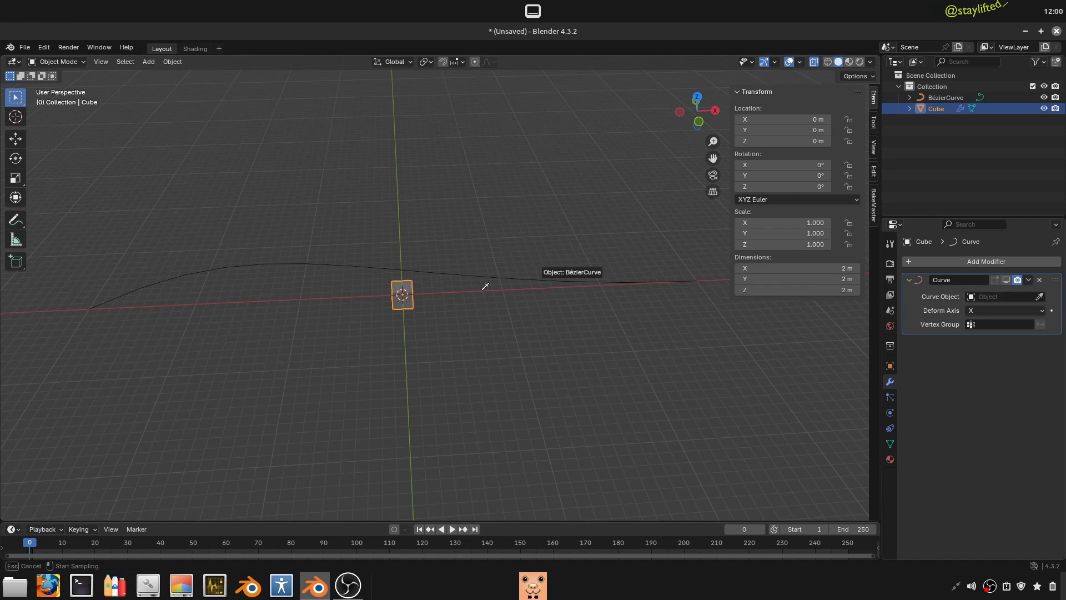
{"action": "left_click", "coordinate": [538, 282]}
{"action": "left_click", "coordinate": [1006, 280]}
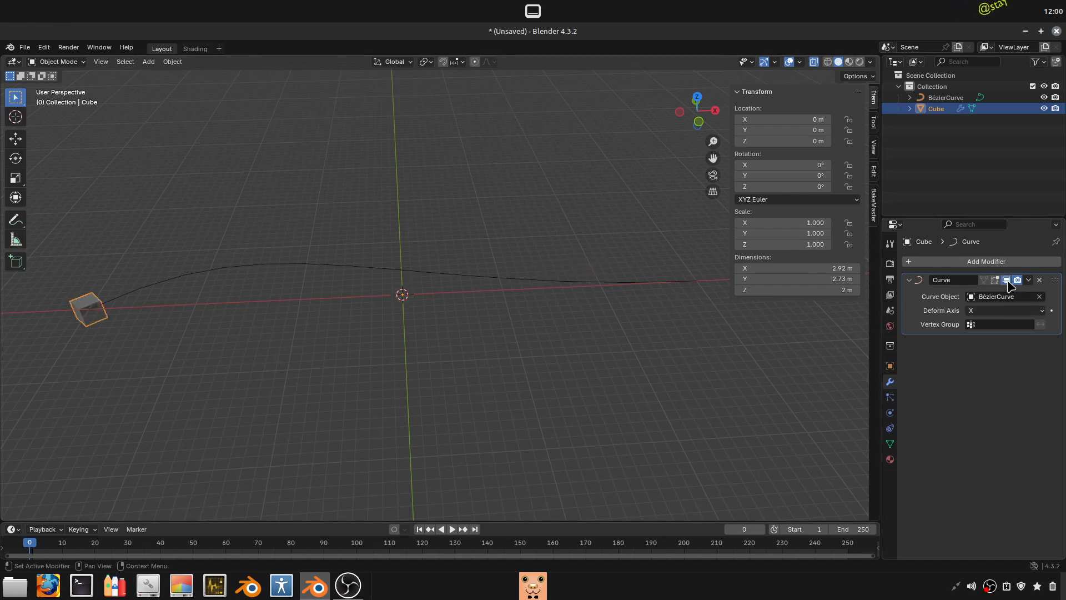
{"action": "mouse_move", "coordinate": [778, 120]}
{"action": "left_mouse_down"}
{"action": "mouse_move", "coordinate": [866, 120]}
{"action": "mouse_move", "coordinate": [778, 120]}
{"action": "left_mouse_up"}
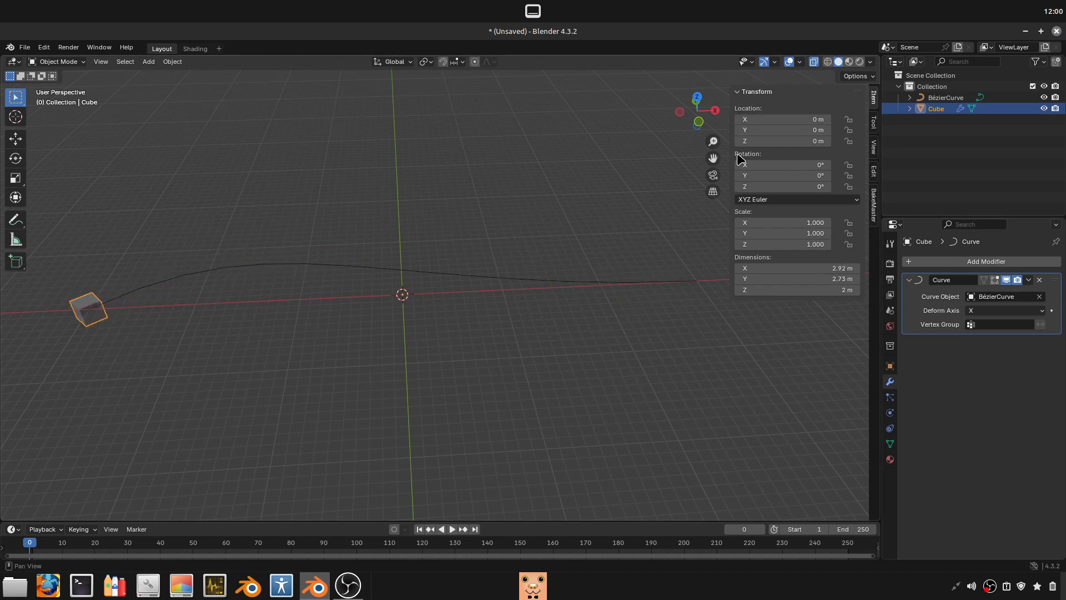
- Add an Array modifier to the cube
{"action": "left_click", "coordinate": [959, 263]}
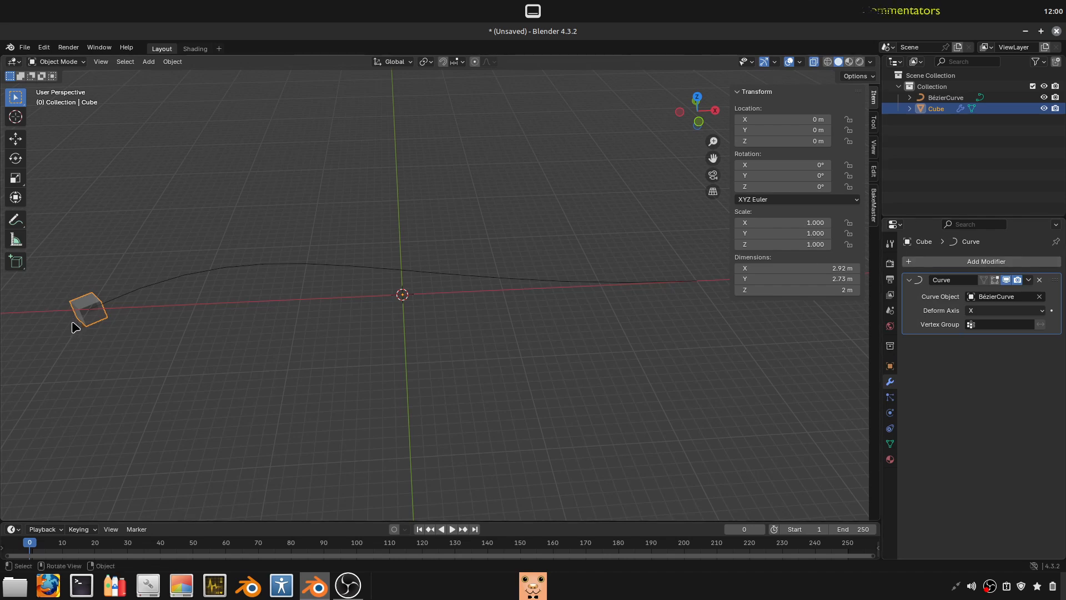
{"action": "left_click", "coordinate": [974, 267]}
{"action": "mouse_move", "coordinate": [943, 306]}
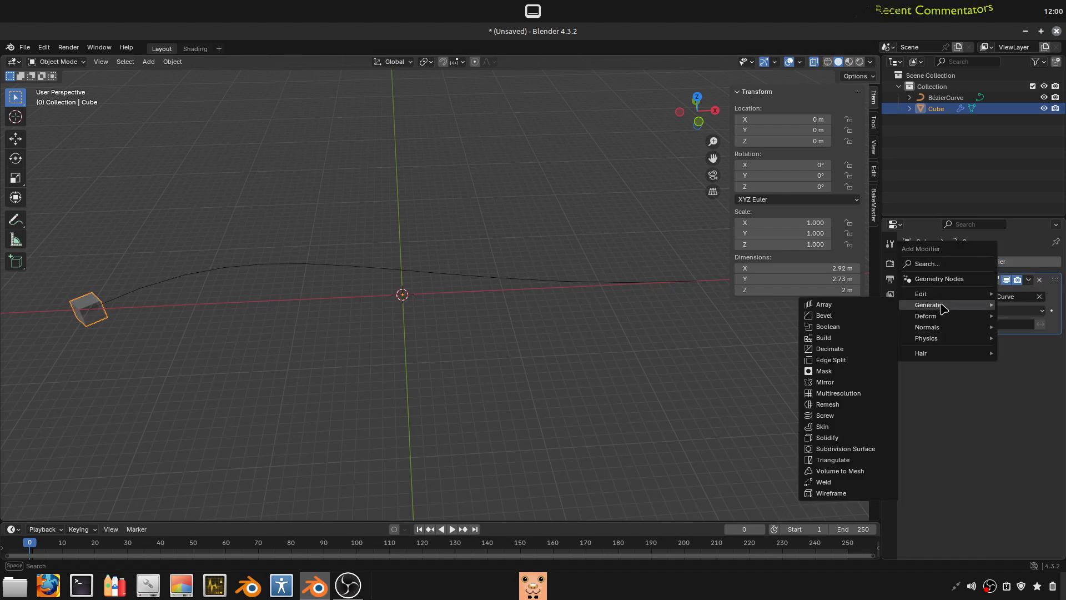
{"action": "left_click", "coordinate": [833, 304]}
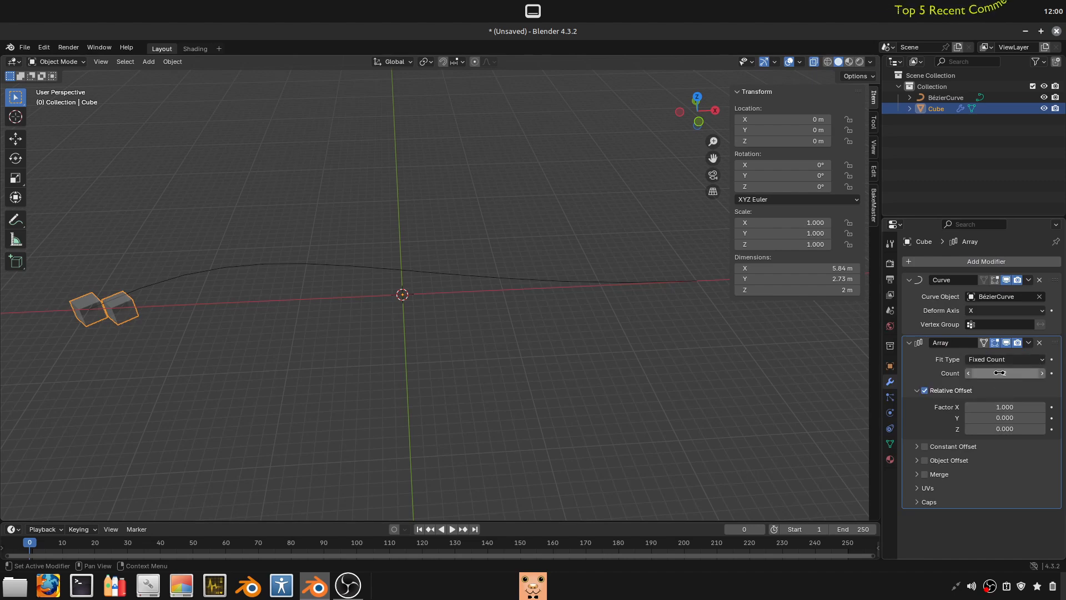
{"action": "mouse_move", "coordinate": [999, 375]}
{"action": "left_mouse_down"}
{"action": "mouse_move", "coordinate": [1046, 375]}
{"action": "mouse_move", "coordinate": [994, 375]}
{"action": "left_mouse_up"}
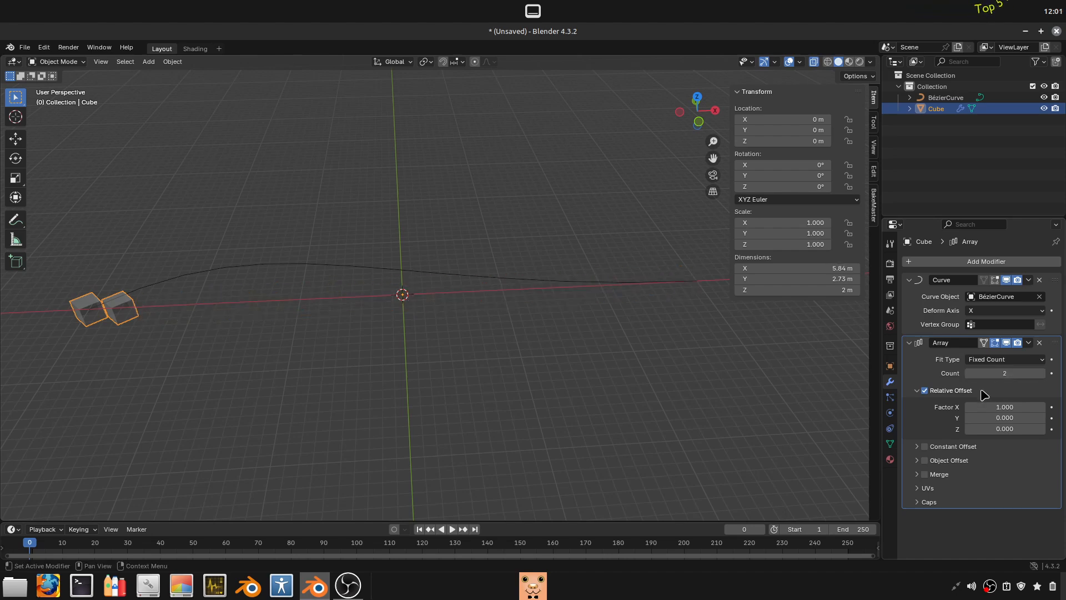
- Set the Array modifier's fit type to Fit Curve, using the Bézier curve as its target
{"action": "left_click", "coordinate": [991, 359]}
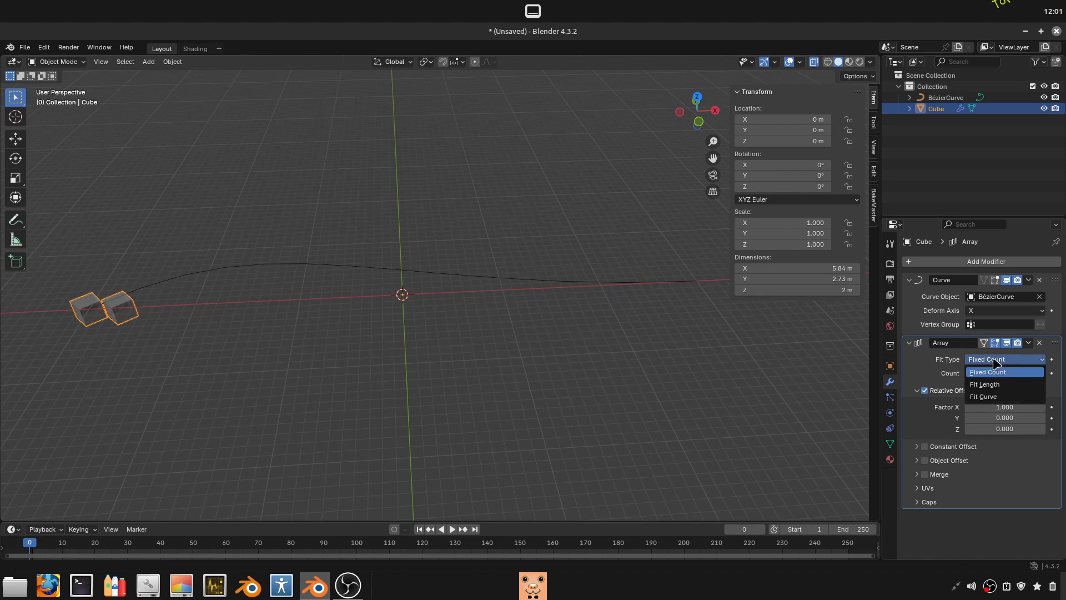
{"action": "left_click", "coordinate": [994, 388]}
{"action": "left_click", "coordinate": [1042, 374]}
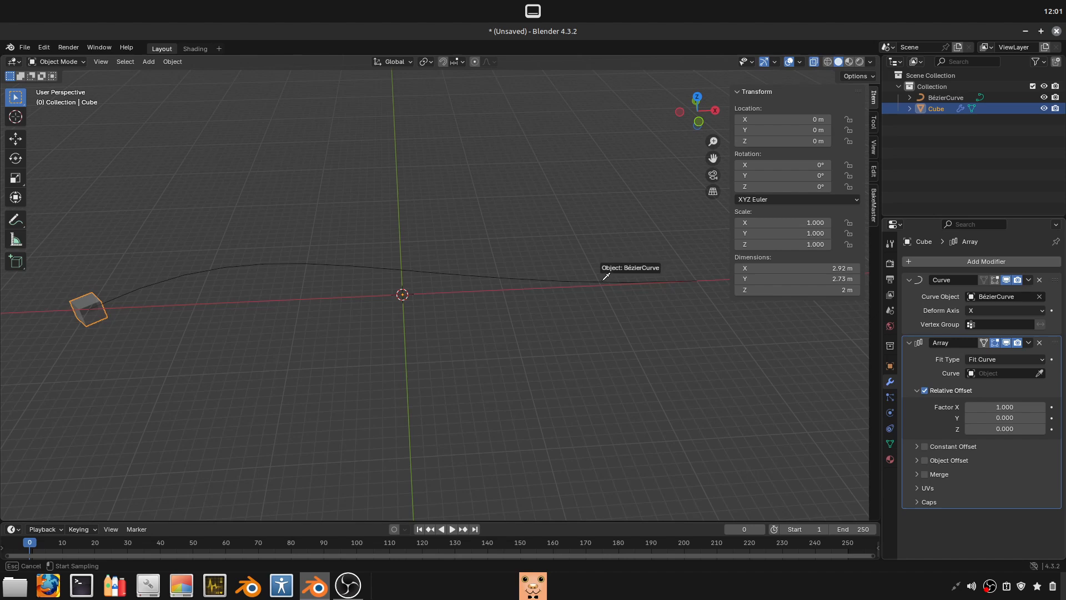
{"action": "left_click", "coordinate": [623, 268]}
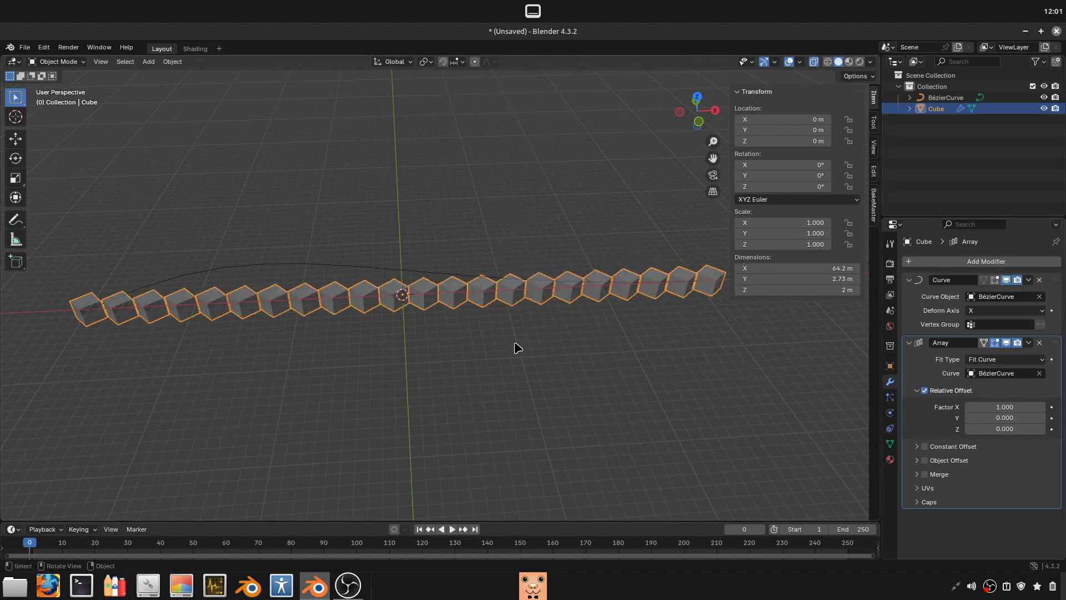
- Move the Array modifier above the Curve modifier in the cube's stack and inspect the cubes along the curve
{"action": "left_click_drag", "start_coordinate": [1054, 350], "coordinate": [1033, 133]}
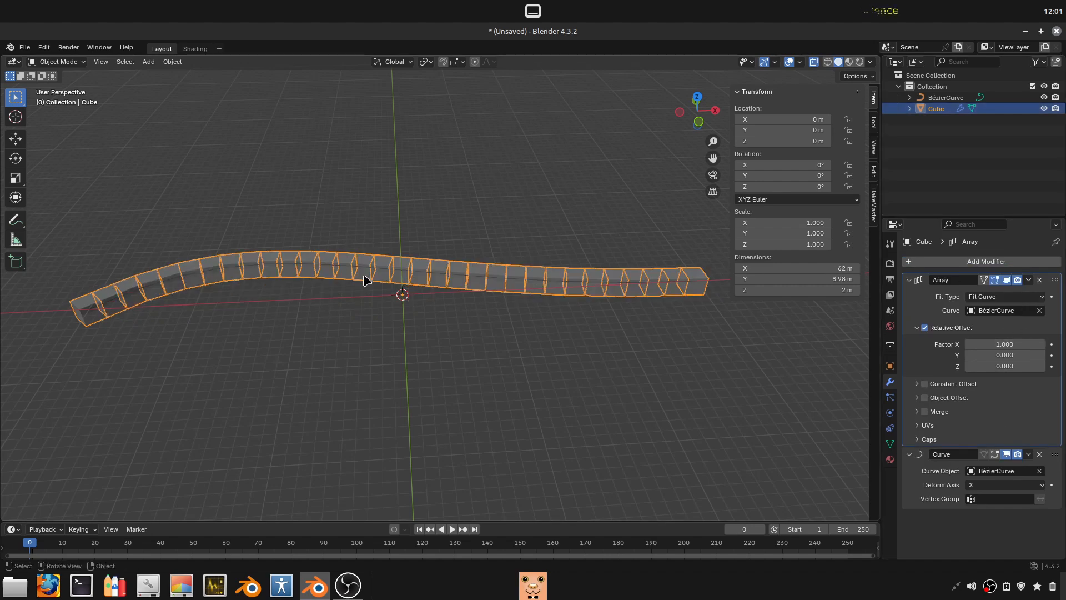
{"action": "middle_click_drag", "start_coordinate": [634, 305], "coordinate": [709, 343]}
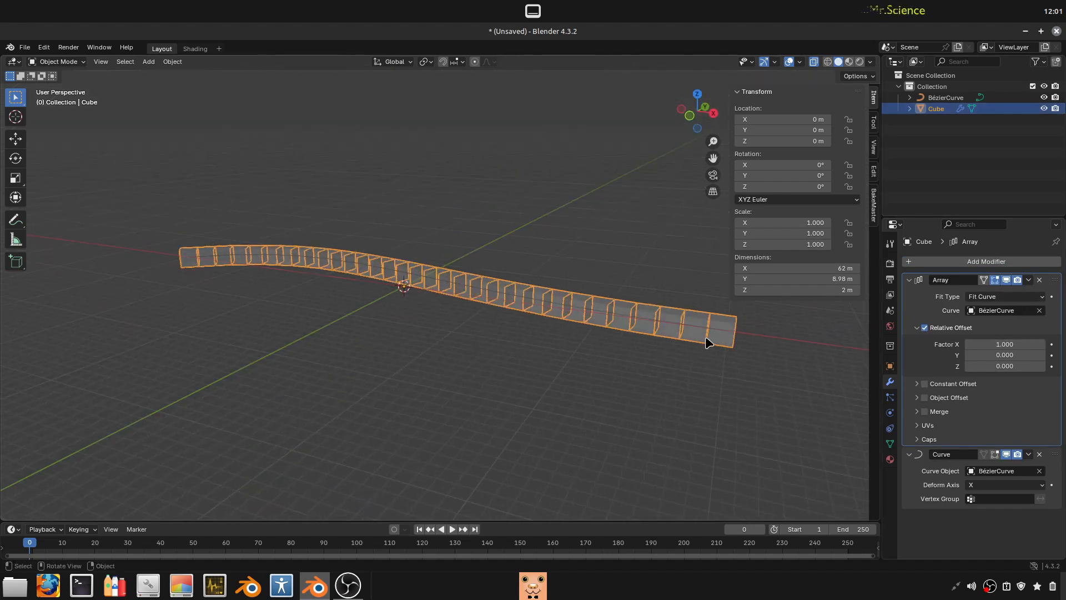
{"action": "middle_click_drag", "start_coordinate": [176, 316], "coordinate": [333, 363]}
{"action": "left_click", "coordinate": [330, 364]}
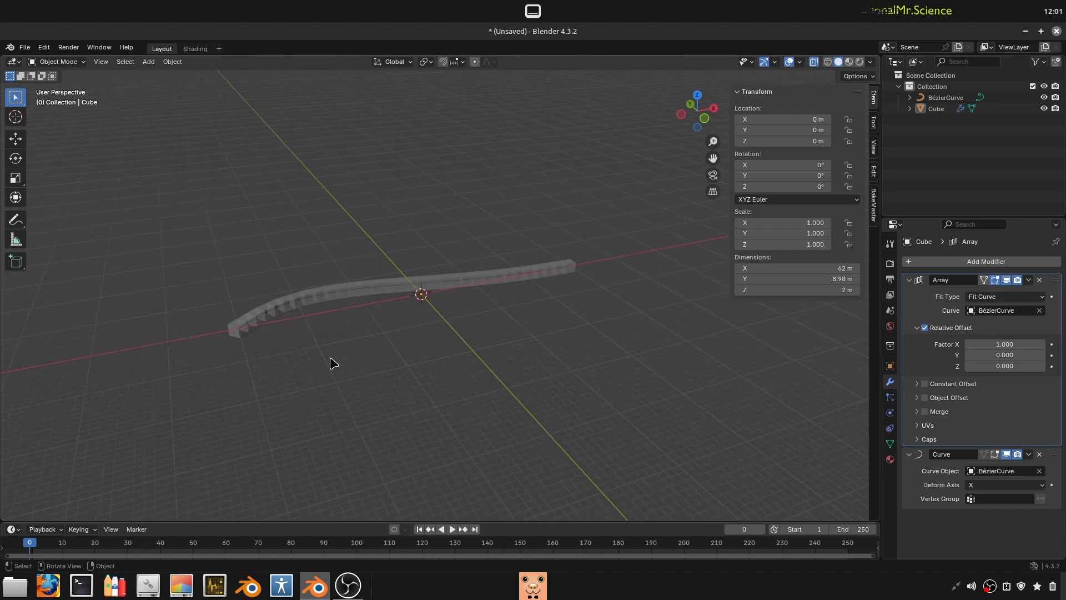
{"action": "middle_click_drag", "start_coordinate": [561, 268], "coordinate": [524, 264]}
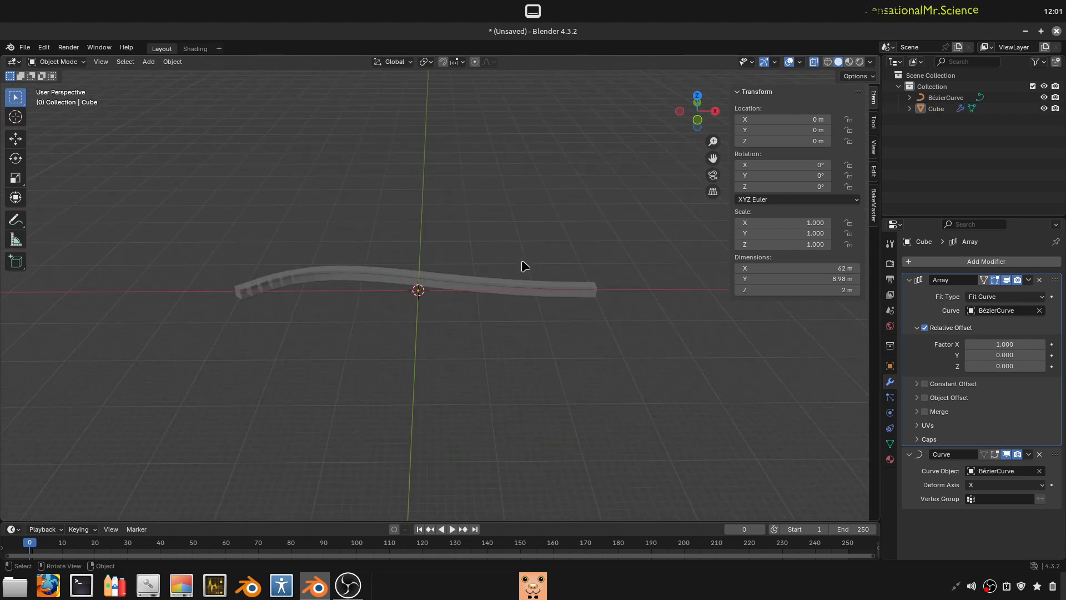
{"action": "left_click", "coordinate": [554, 288]}
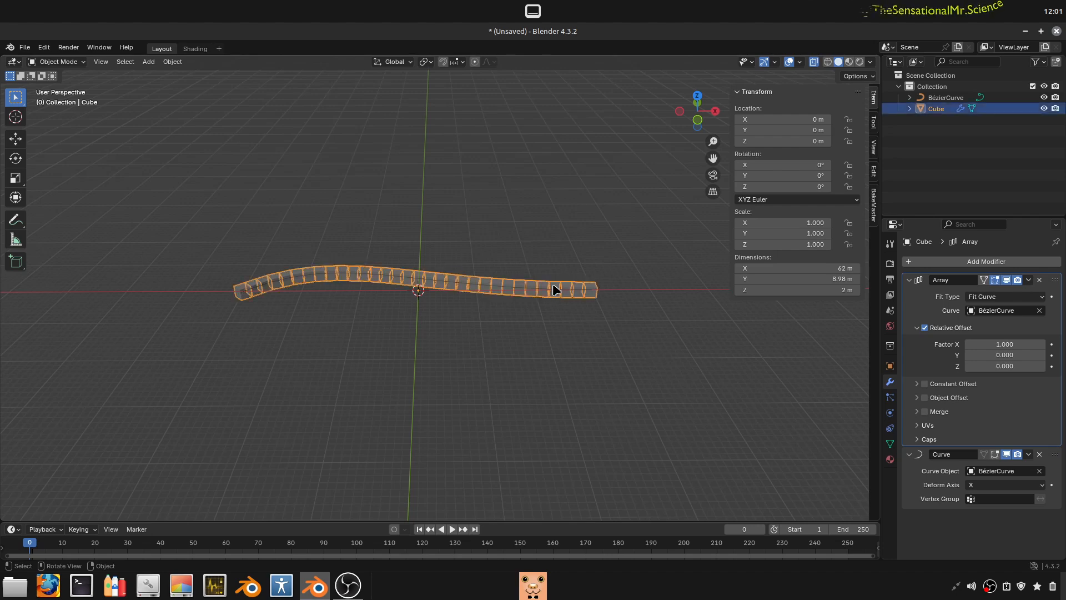
- Apply the Bézier curve's scale with the Apply Properties option turned off
{"action": "left_click", "coordinate": [522, 287]}
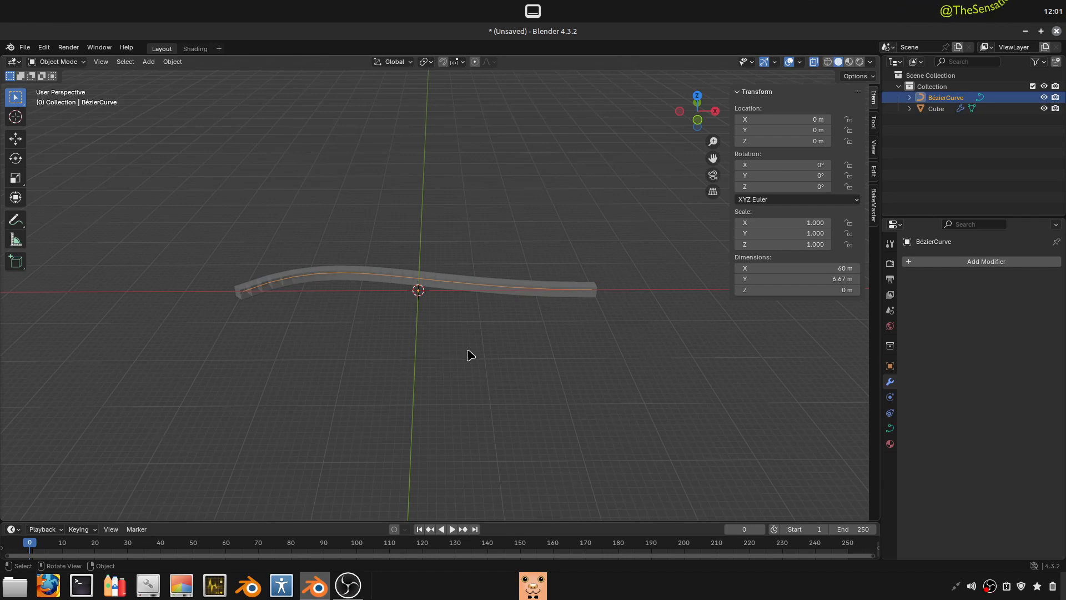
{"action": "scroll", "coordinate": [473, 354], "scroll_direction": "up", "scroll_amount": 1}
{"action": "key", "text": "ctrl+a"}
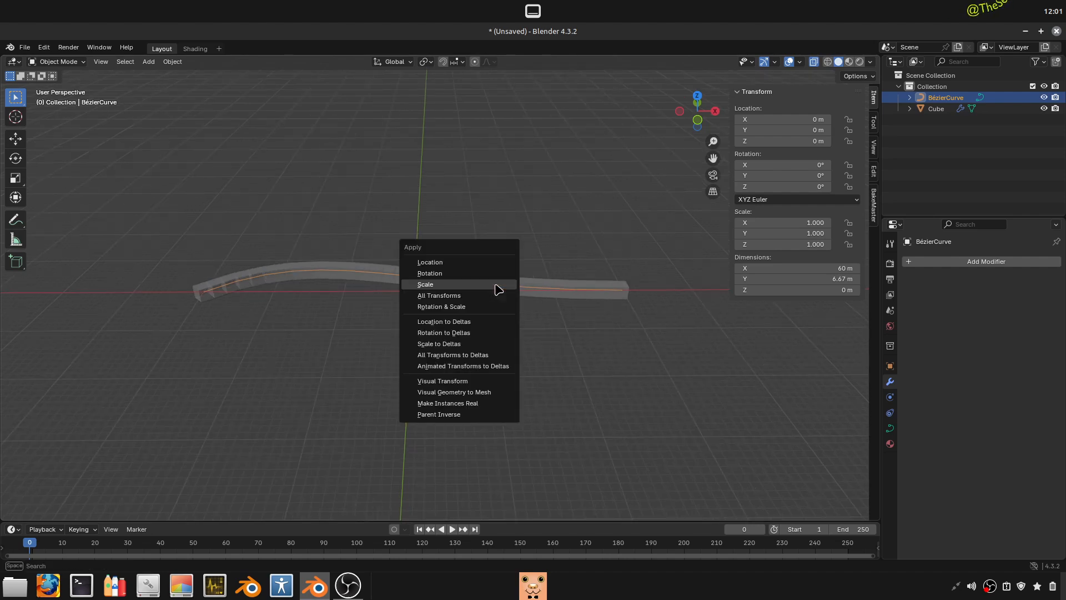
{"action": "left_click", "coordinate": [491, 287]}
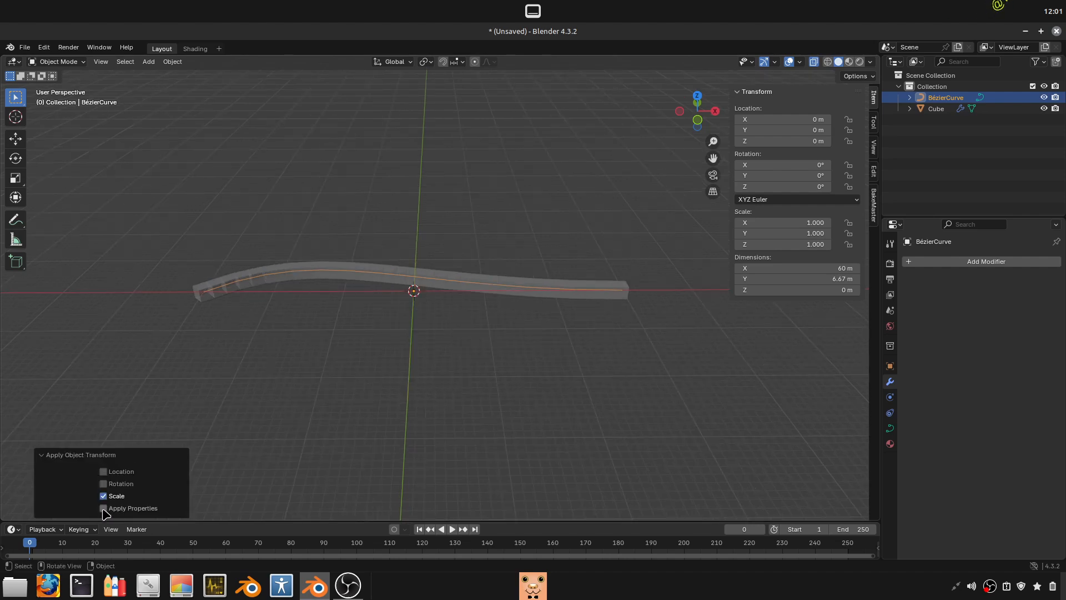
{"action": "left_click", "coordinate": [103, 509]}
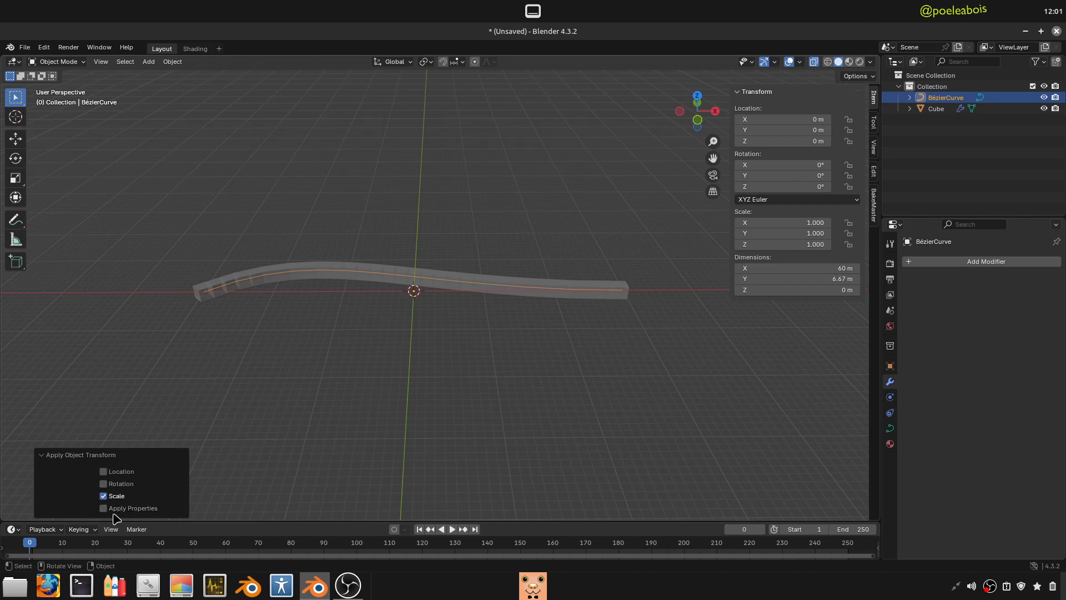
- Try scaling the arrayed cube down uniformly while both modifiers are active
{"action": "left_click", "coordinate": [345, 383]}
{"action": "middle_click_drag", "start_coordinate": [344, 383], "coordinate": [676, 352]}
{"action": "left_click", "coordinate": [242, 317]}
{"action": "key", "text": "s"}
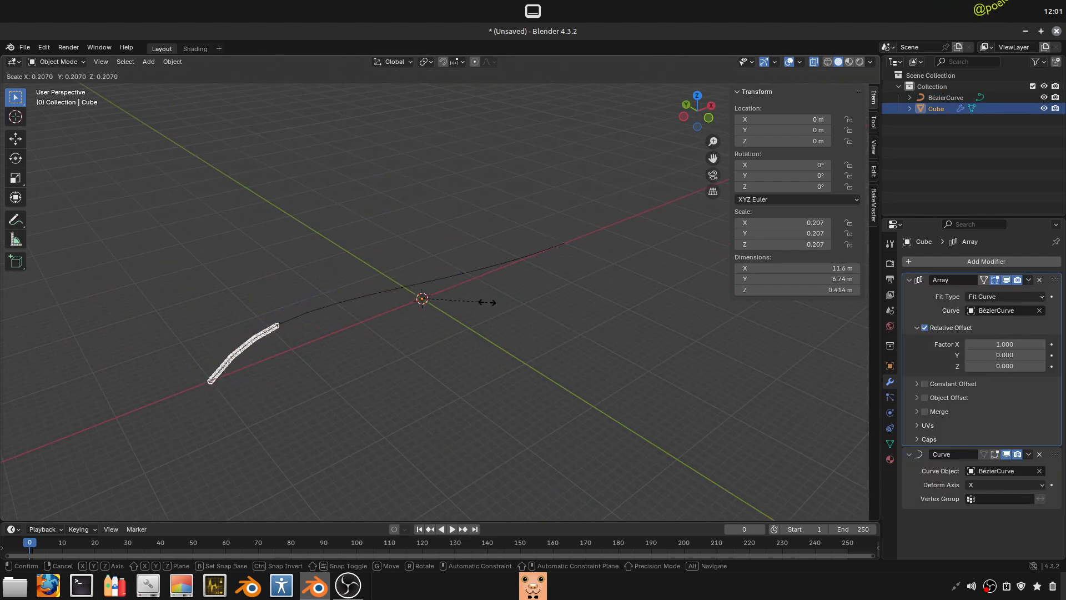
{"action": "key", "text": "Escape"}
{"action": "middle_click_drag", "start_coordinate": [576, 361], "coordinate": [542, 374]}
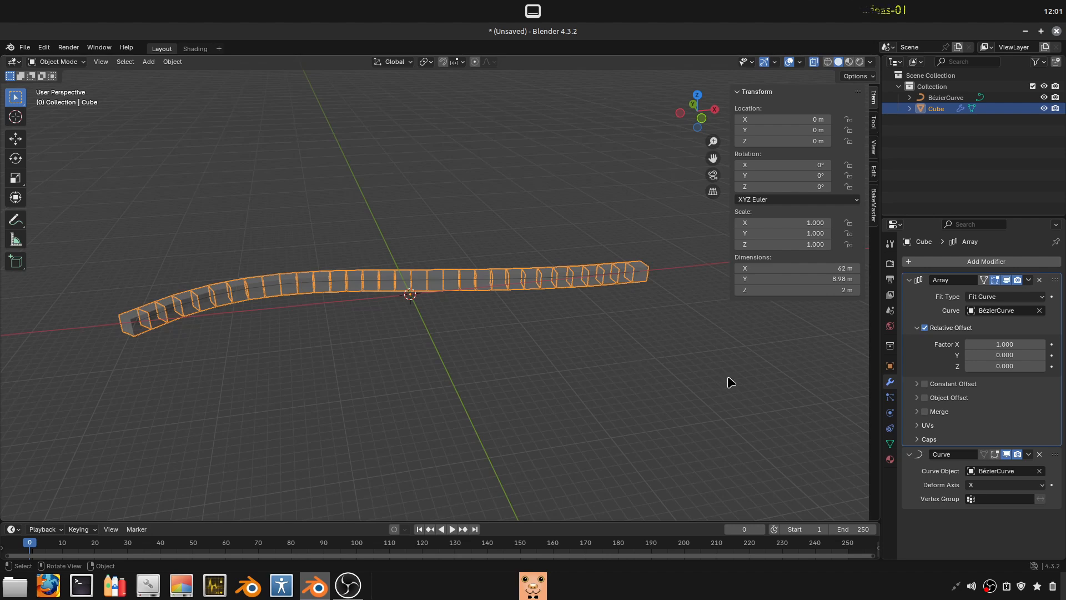
{"action": "key", "text": "s"}
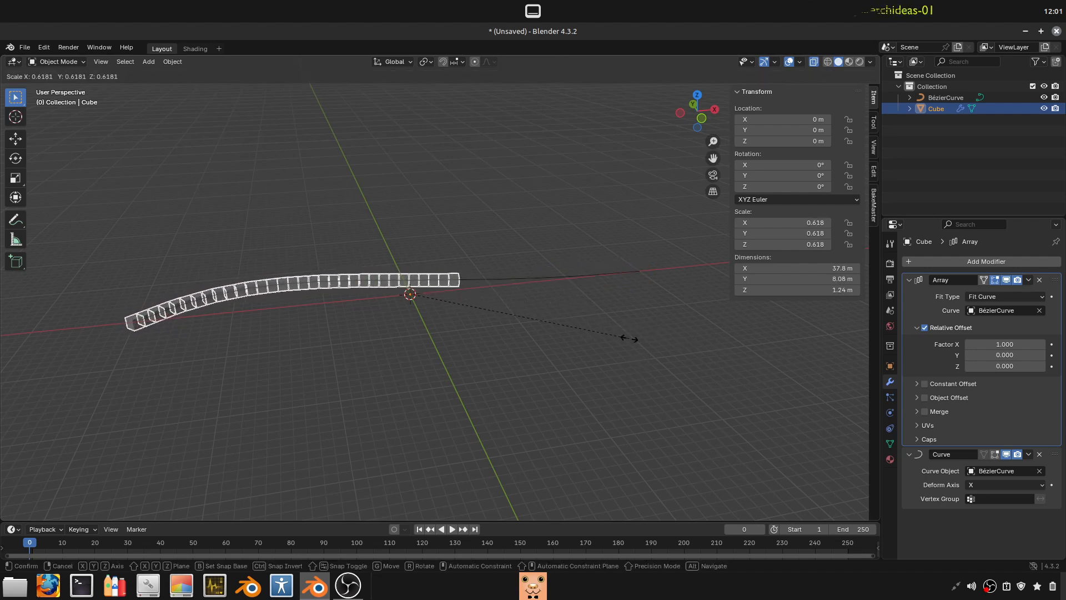
{"action": "key", "text": "Escape"}
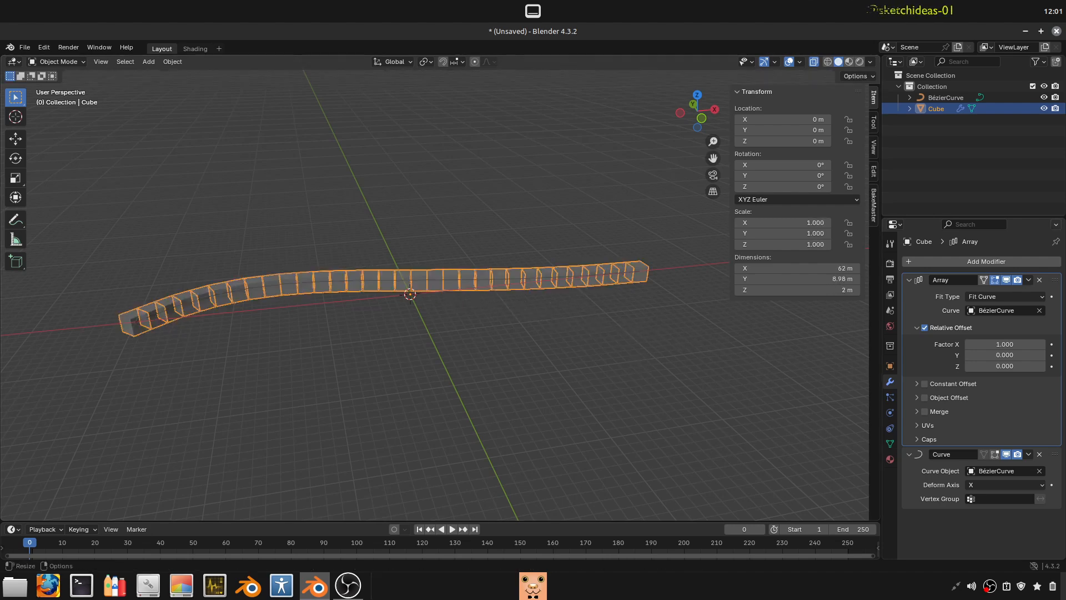
- Turn off the viewport display of the Array and Curve modifiers and scale the cube down to about 0.56
{"action": "left_click", "coordinate": [1006, 280]}
{"action": "left_click", "coordinate": [1006, 454]}
{"action": "key", "text": "s"}
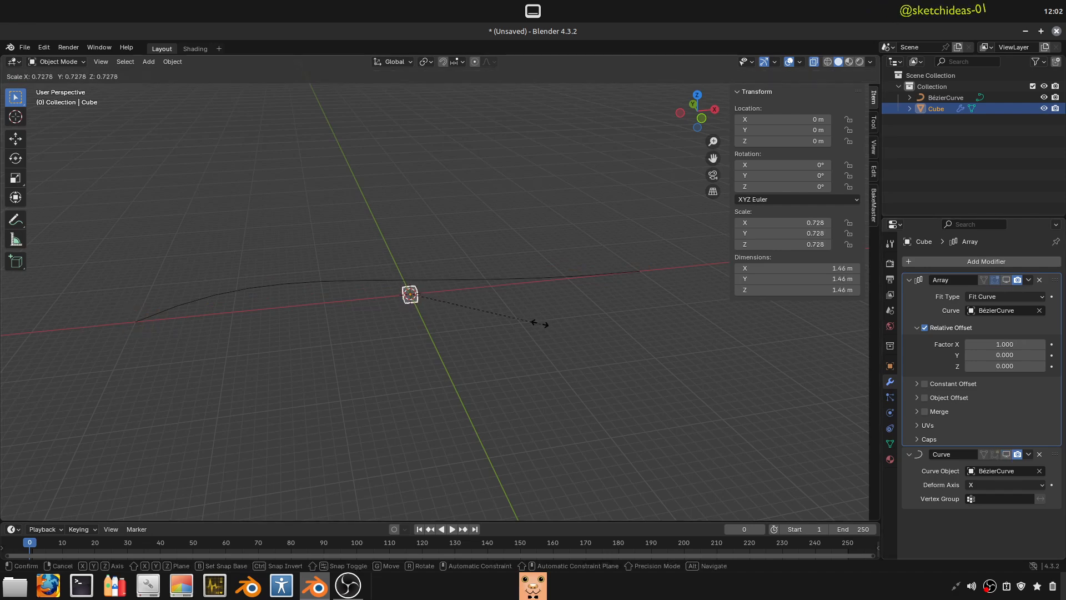
{"action": "left_click", "coordinate": [512, 312]}
{"action": "mouse_move", "coordinate": [512, 312]}
{"action": "middle_mouse_down"}
{"action": "mouse_move", "coordinate": [519, 352]}
{"action": "mouse_move", "coordinate": [492, 314]}
{"action": "middle_mouse_up"}
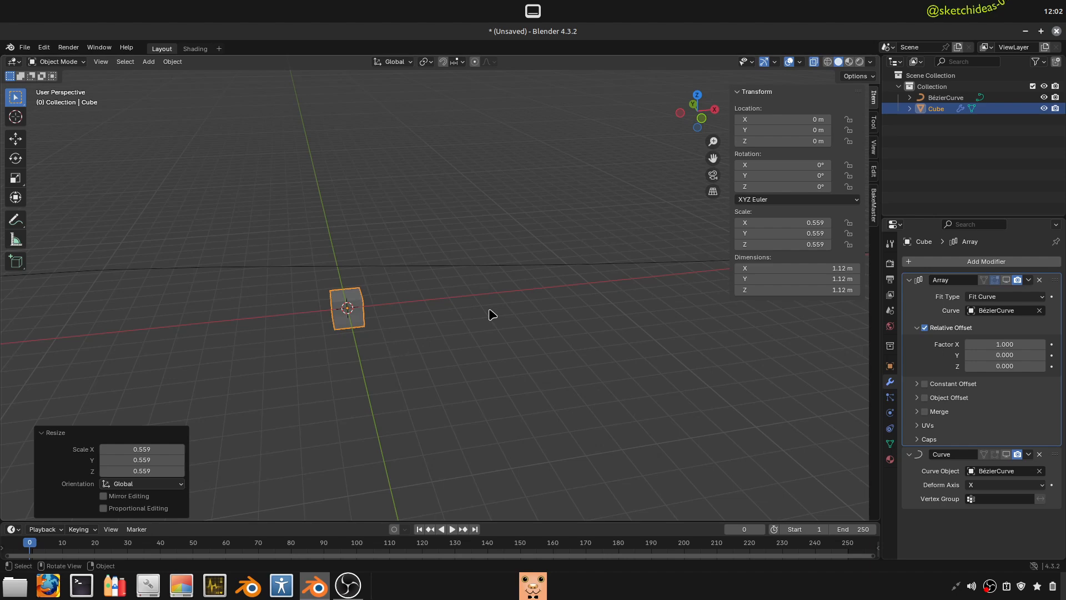
- Set the cube's scale to 0.5 on all three axes
{"action": "left_click_drag", "start_coordinate": [820, 222], "coordinate": [821, 244]}
{"action": "type", "text": "0.5"}
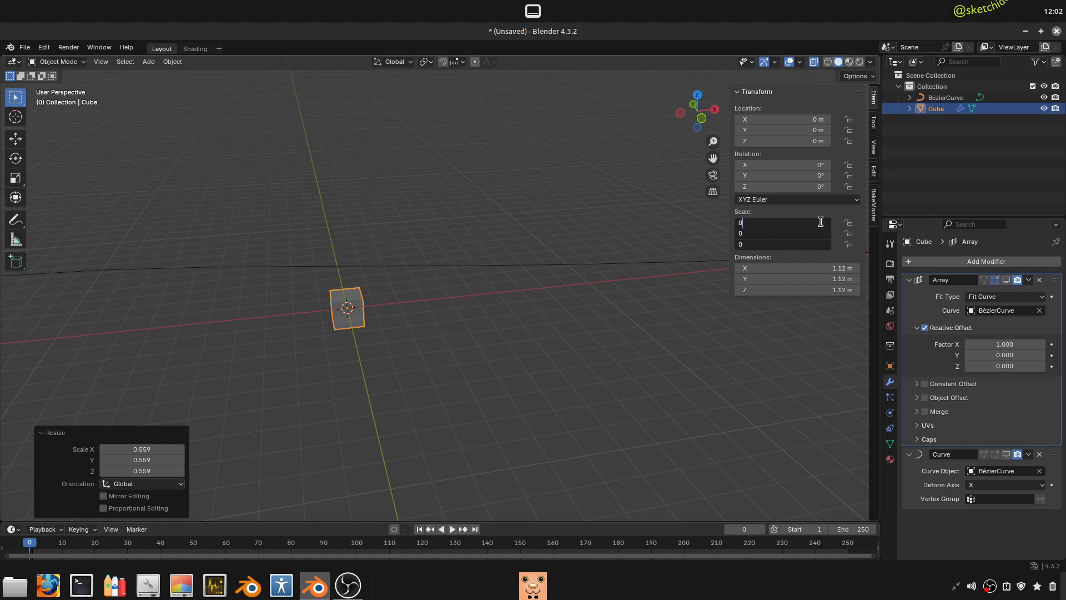
{"action": "key", "text": "Return"}
{"action": "left_click", "coordinate": [472, 383]}
{"action": "left_click", "coordinate": [335, 297]}
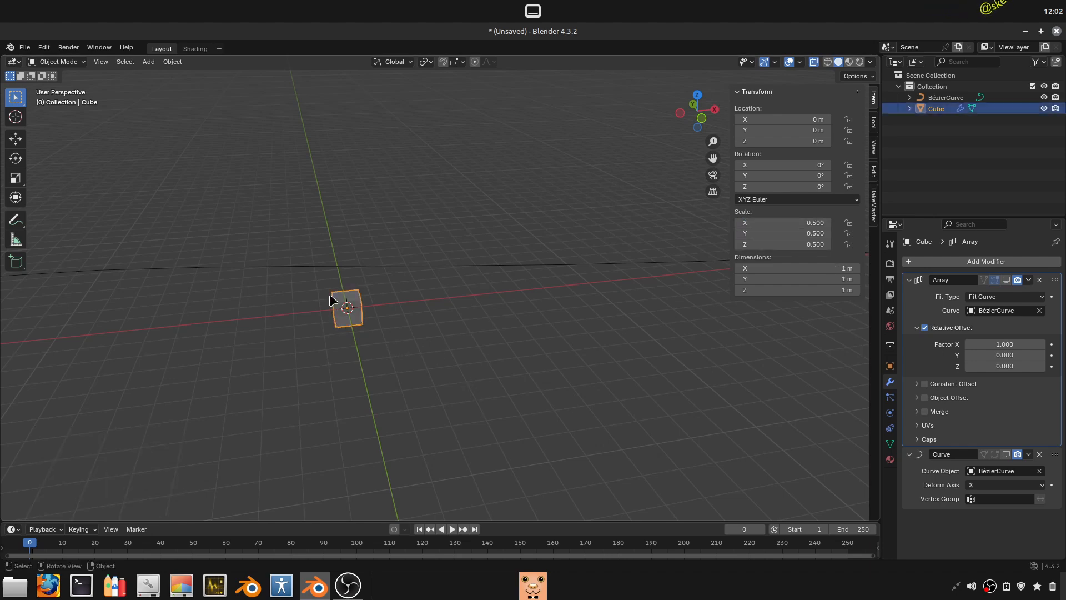
- Turn the viewport display of the cube's Curve and Array modifiers back on
{"action": "left_click", "coordinate": [1006, 454]}
{"action": "left_click", "coordinate": [1006, 279]}
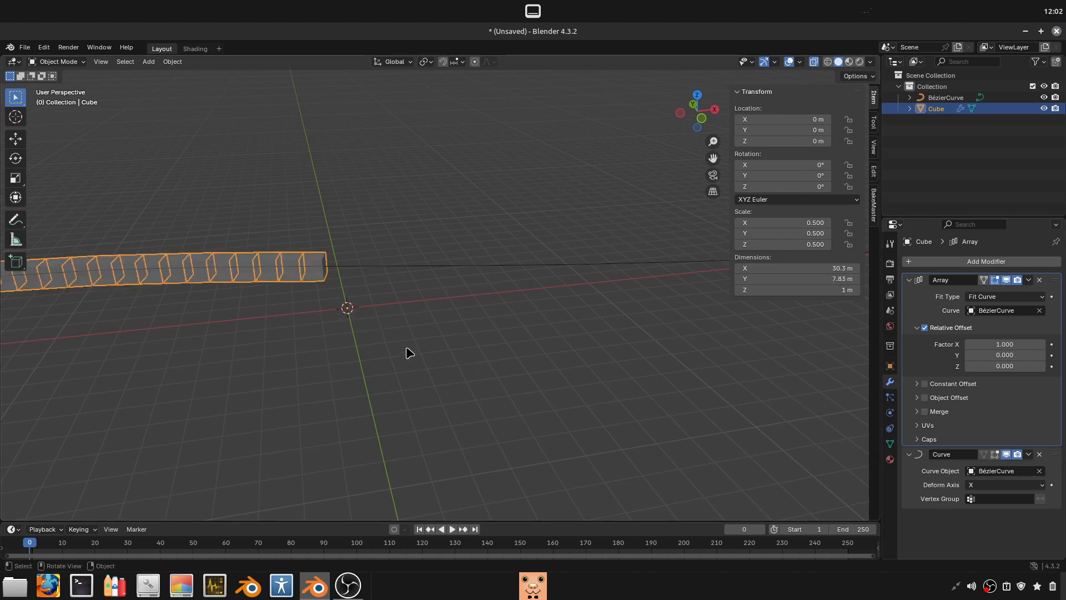
{"action": "left_click", "coordinate": [418, 256]}
{"action": "scroll", "coordinate": [418, 259], "scroll_direction": "down", "scroll_amount": 5}
- Try to move the Bézier curve on its own
{"action": "left_click", "coordinate": [420, 279]}
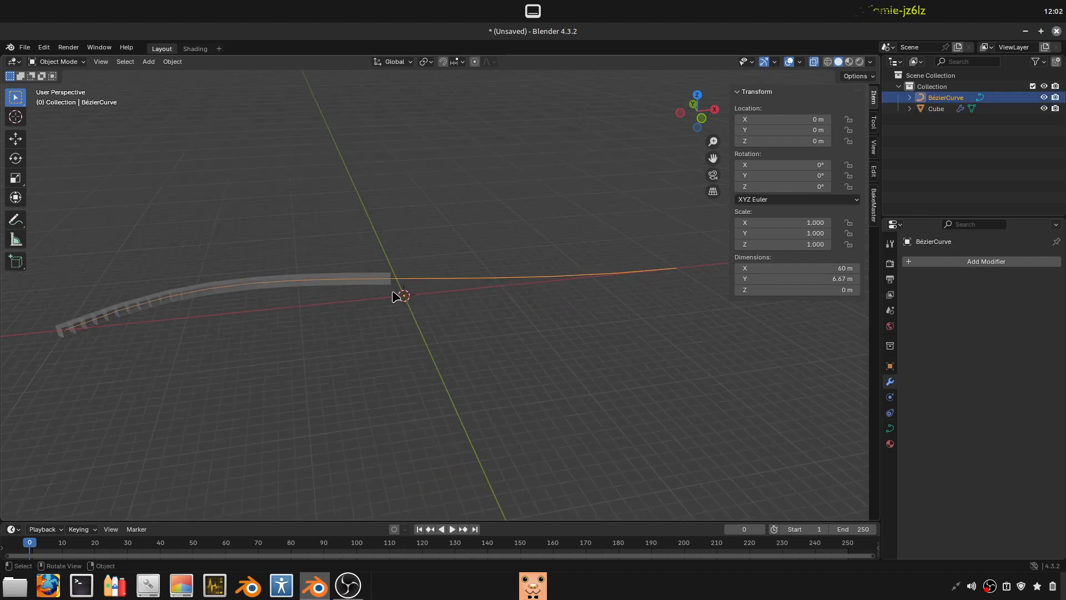
{"action": "key", "text": "g"}
{"action": "key", "text": "Escape"}
{"action": "key", "text": "g"}
{"action": "key", "text": "Escape"}
- Add a Single Arrow empty at the world origin and scale it up to about 15.3
{"action": "key", "text": "shift+a"}
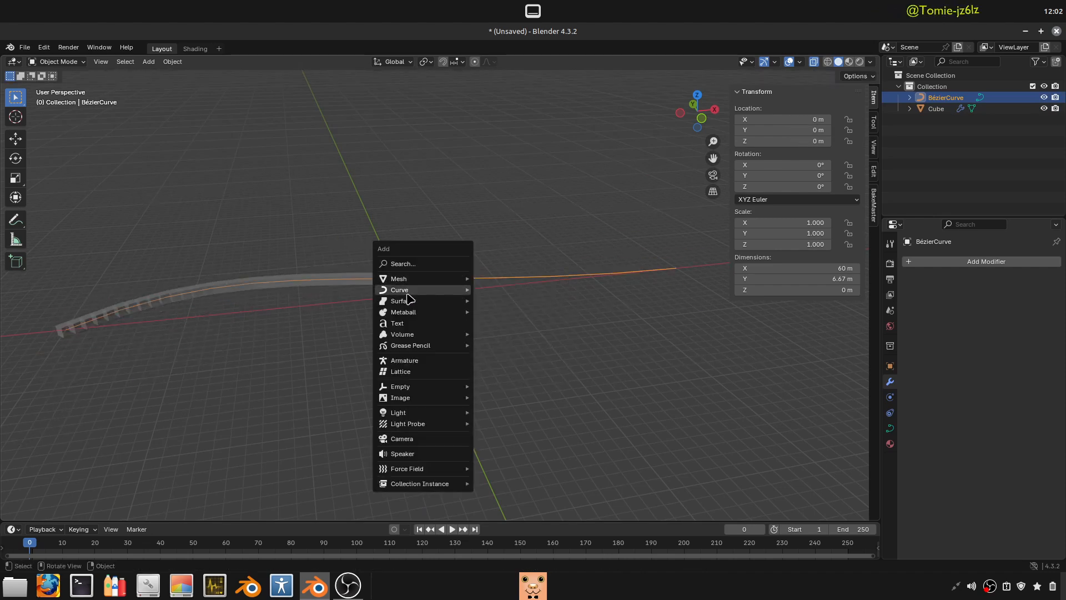
{"action": "mouse_move", "coordinate": [461, 387]}
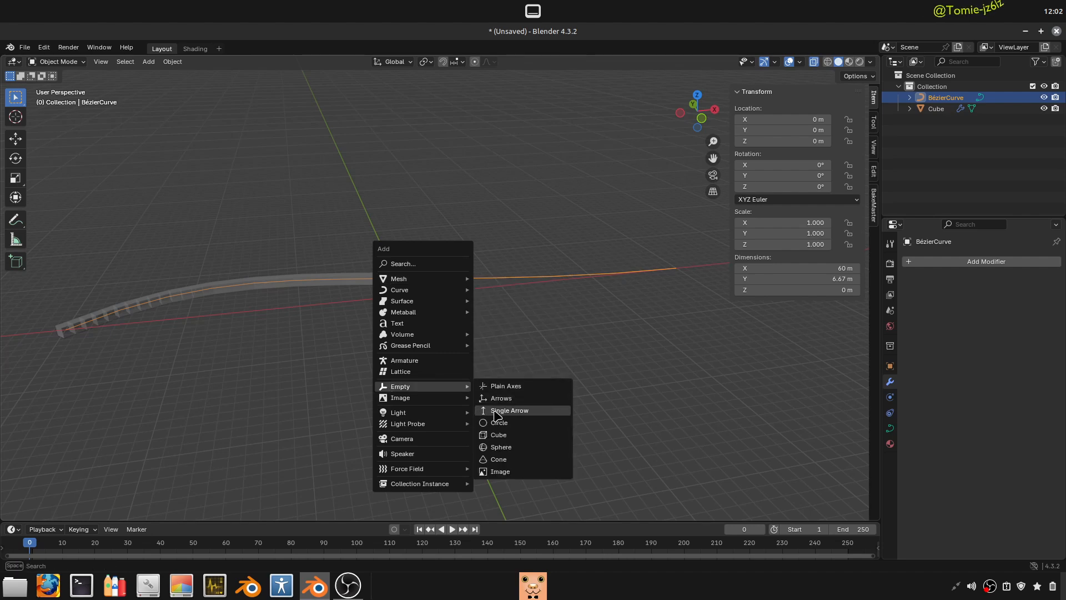
{"action": "left_click", "coordinate": [517, 411]}
{"action": "key", "text": "s"}
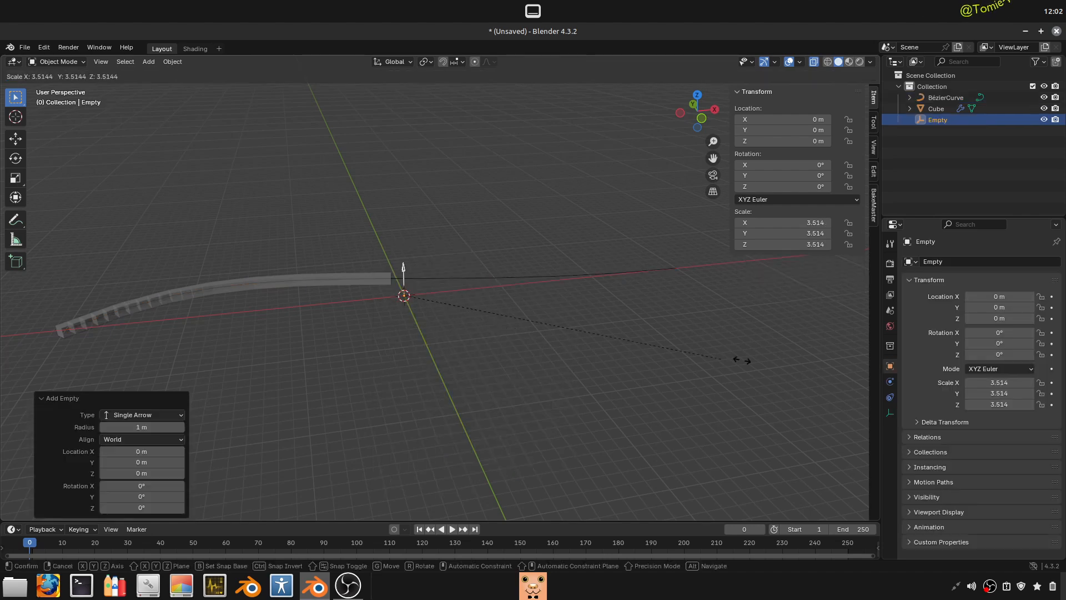
{"action": "left_click", "coordinate": [468, 274]}
- Parent the Bézier curve and the arrayed cube to the Single Arrow empty using the Object option
{"action": "left_click", "coordinate": [317, 285]}
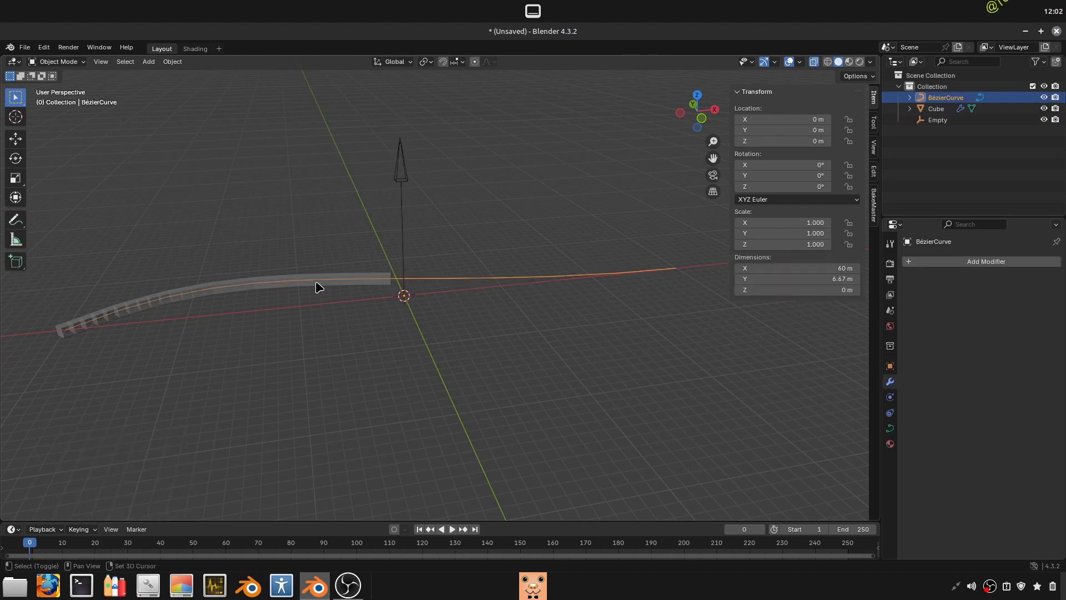
{"action": "left_click", "coordinate": [317, 285], "text": "shift"}
{"action": "left_click", "coordinate": [397, 192], "text": "shift"}
{"action": "key", "text": "ctrl+p"}
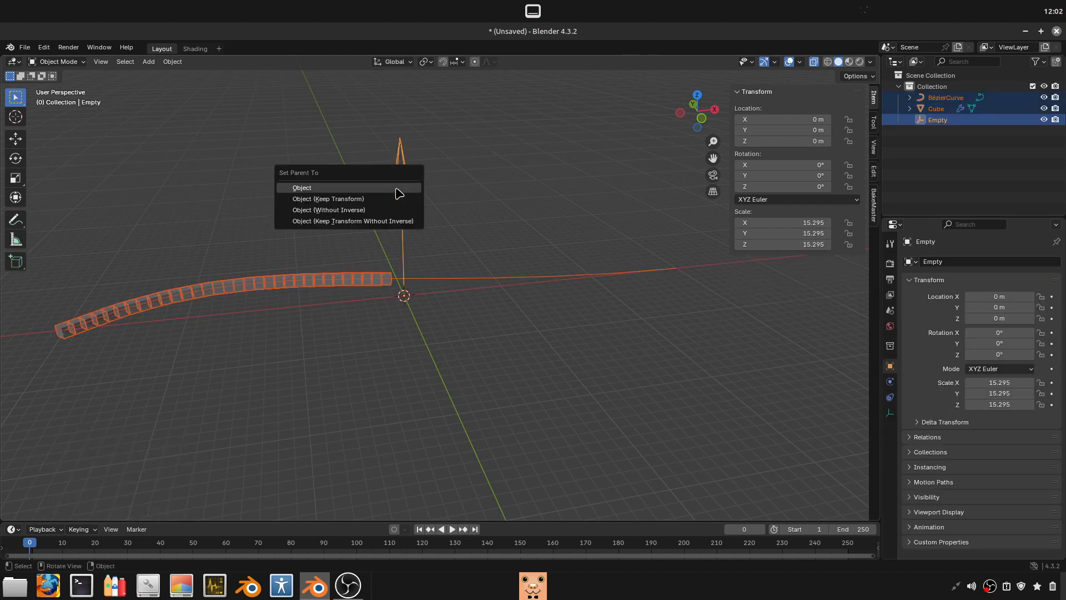
{"action": "left_click", "coordinate": [378, 189]}
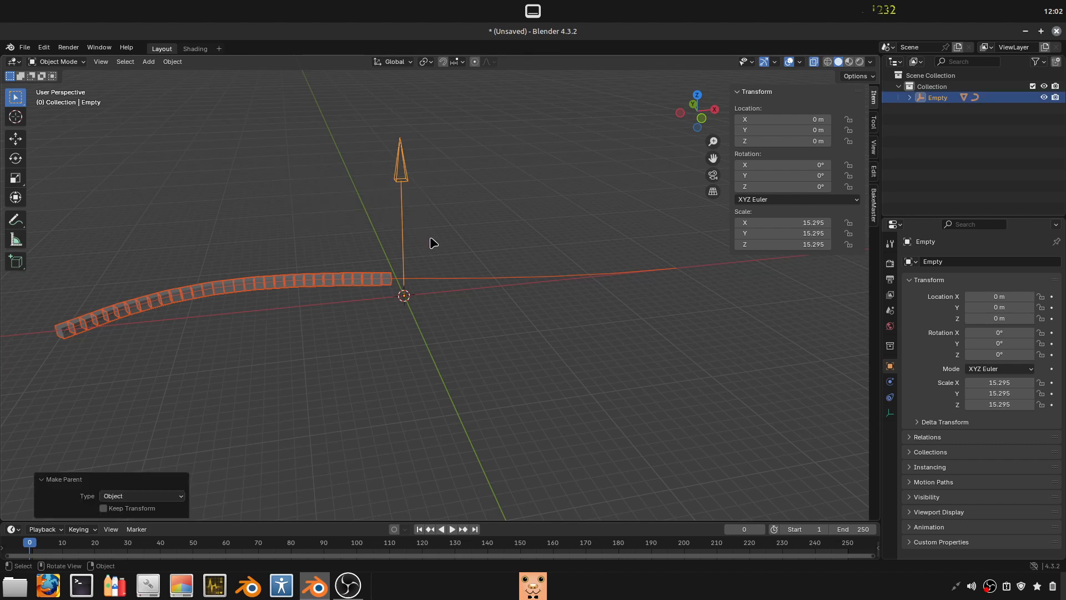
- Try moving and scaling the parent empty to test its control over the curve and cube
{"action": "middle_click_drag", "start_coordinate": [433, 243], "coordinate": [409, 195]}
{"action": "left_click", "coordinate": [409, 195]}
{"action": "key", "text": "g"}
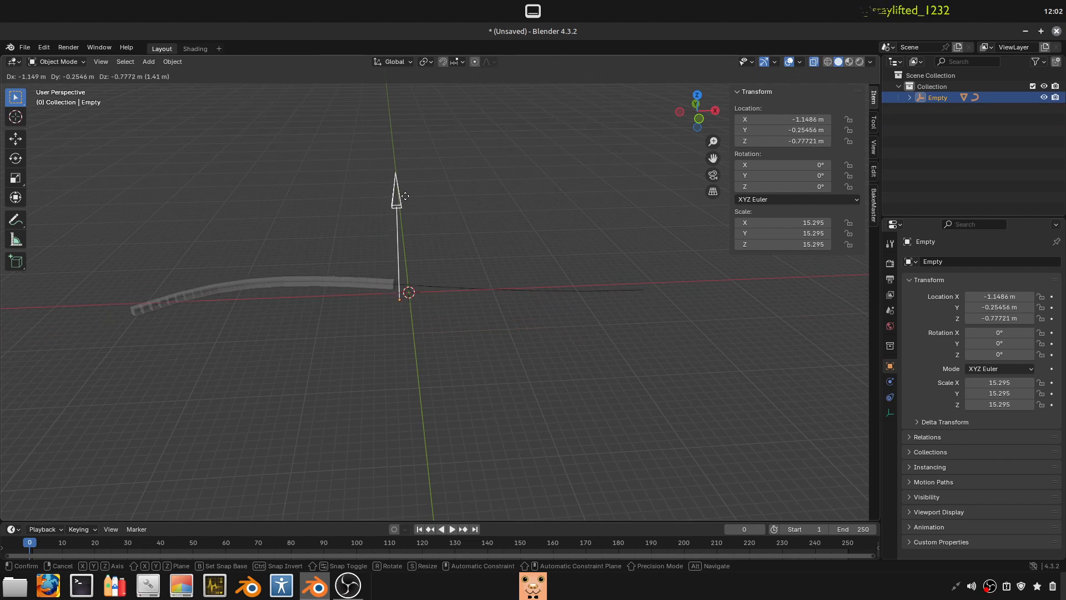
{"action": "key", "text": "Escape"}
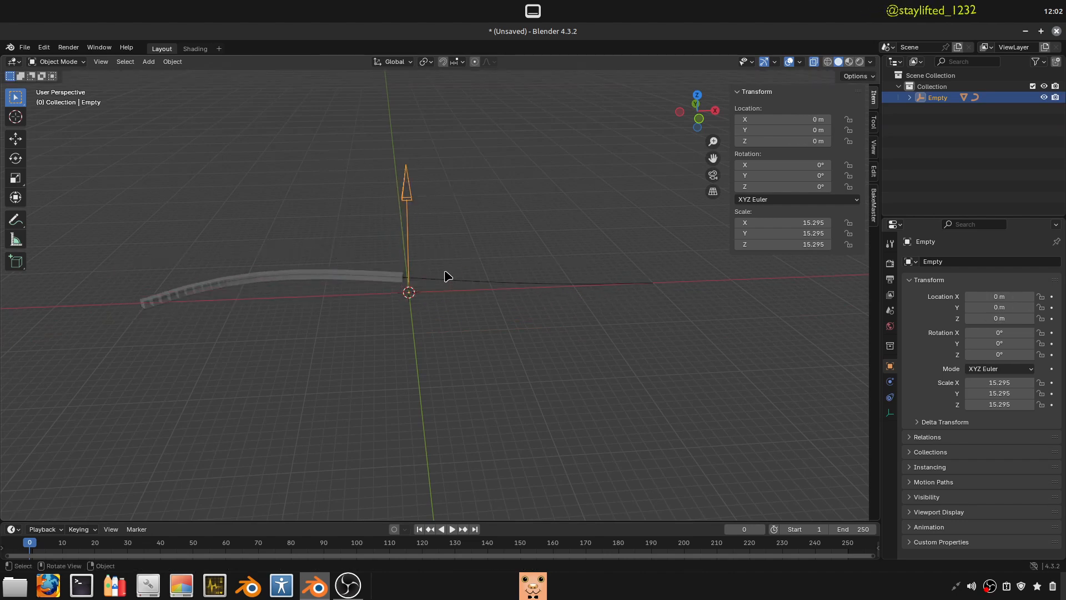
{"action": "key", "text": "s"}
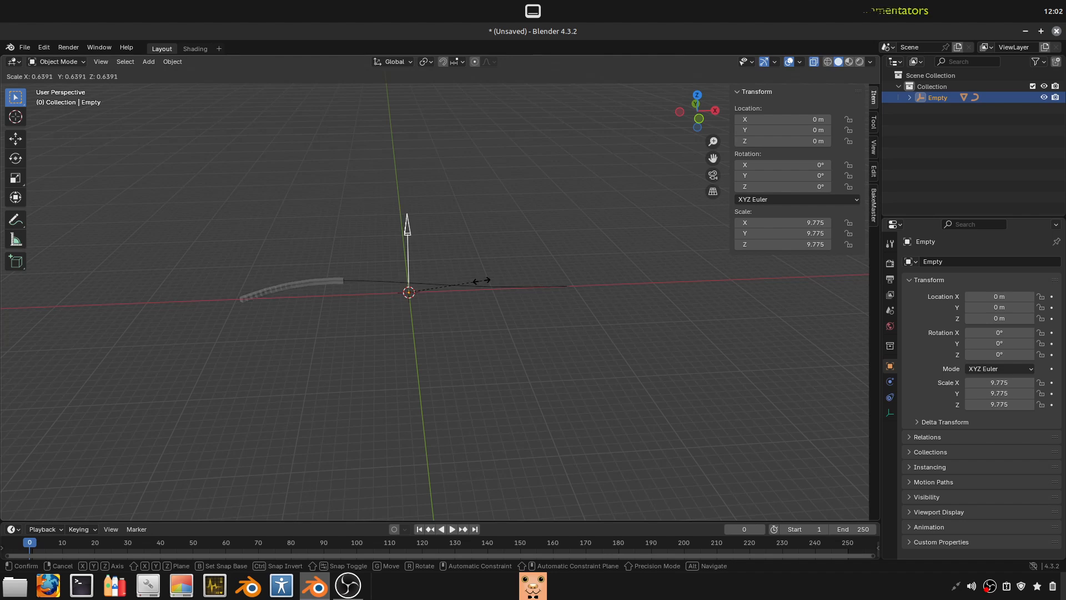
{"action": "left_click", "coordinate": [535, 309]}
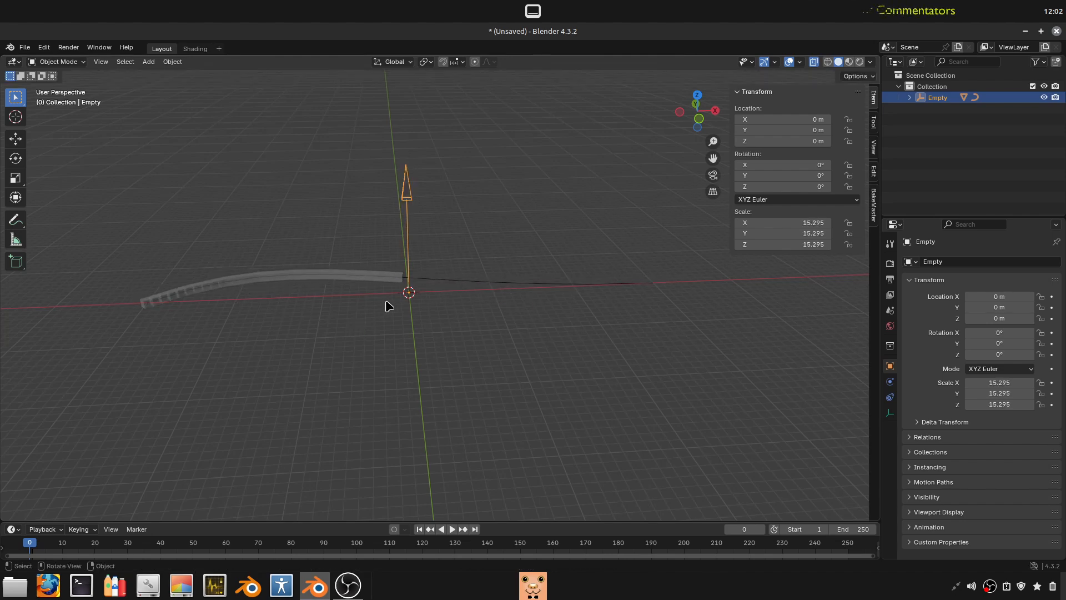
- Apply the cube's scale with the Apply Properties option turned on
{"action": "left_click", "coordinate": [416, 280]}
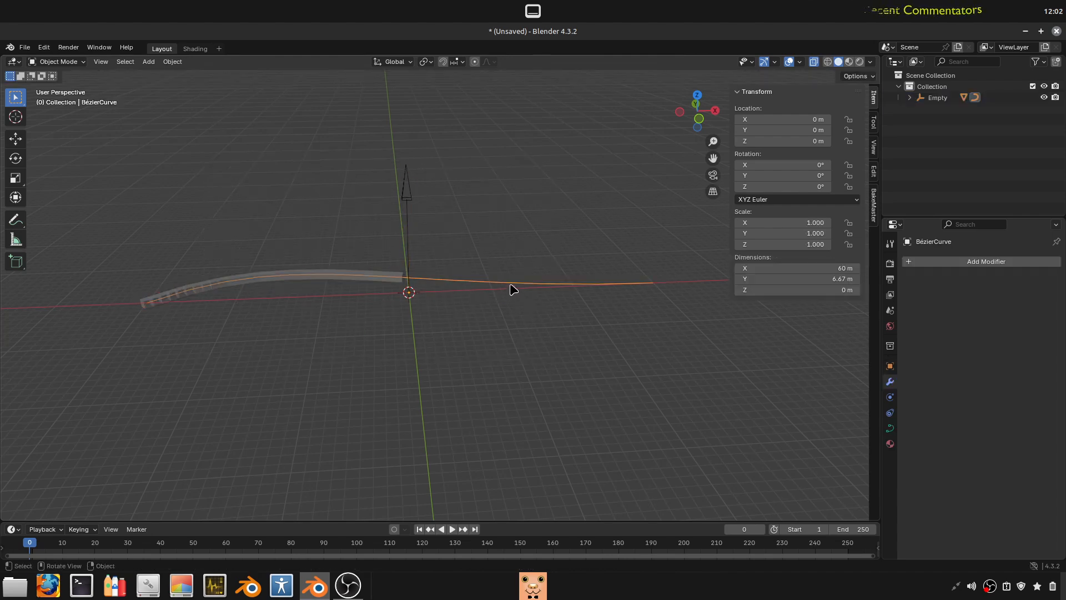
{"action": "key", "text": "q"}
{"action": "key", "text": "a"}
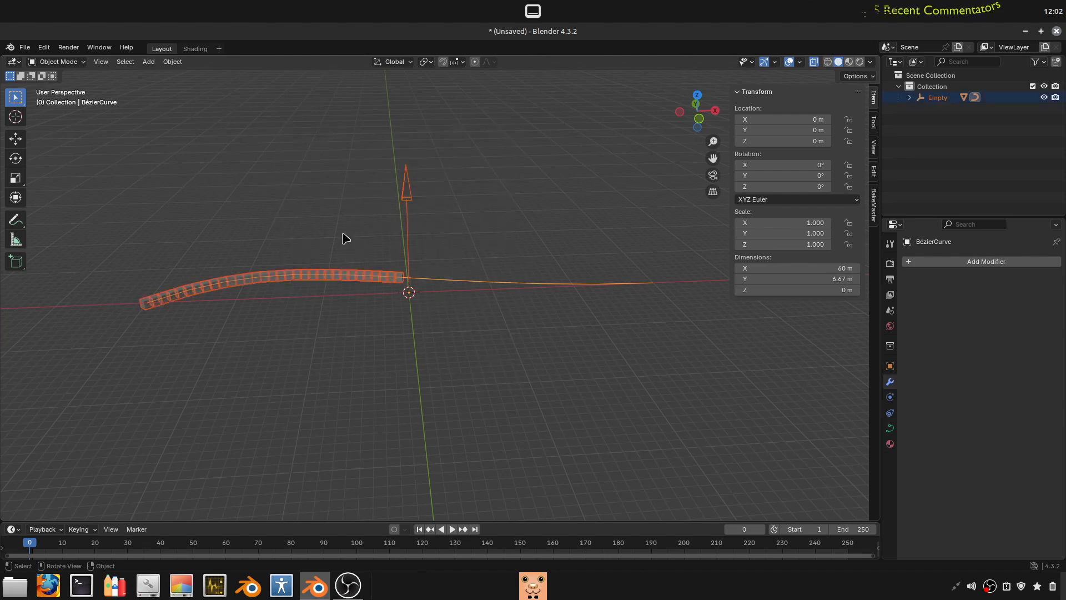
{"action": "left_click", "coordinate": [375, 295]}
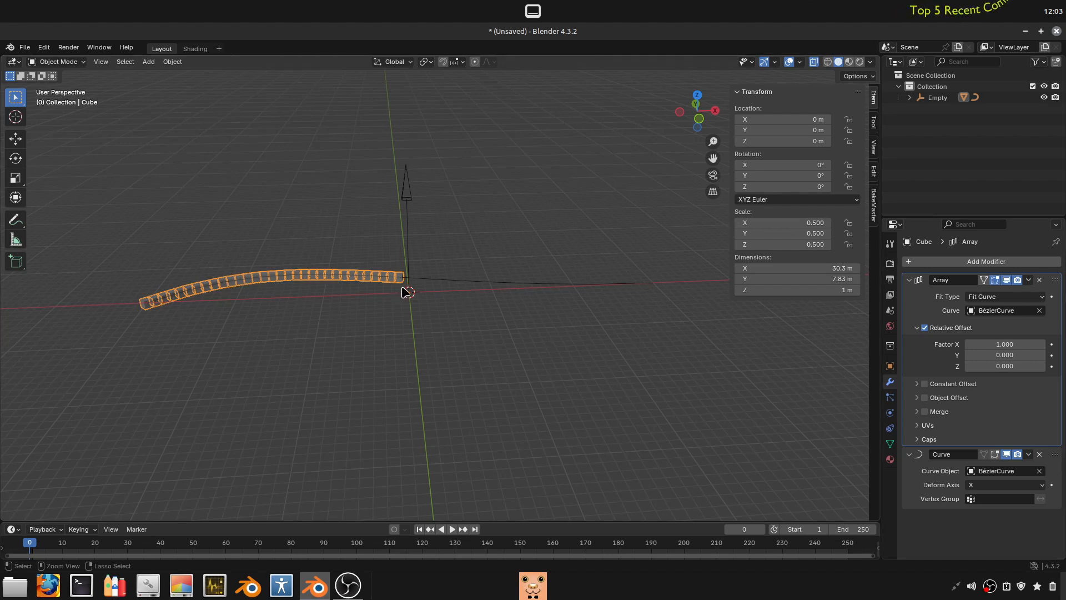
{"action": "key", "text": "ctrl+a"}
{"action": "left_click", "coordinate": [367, 310]}
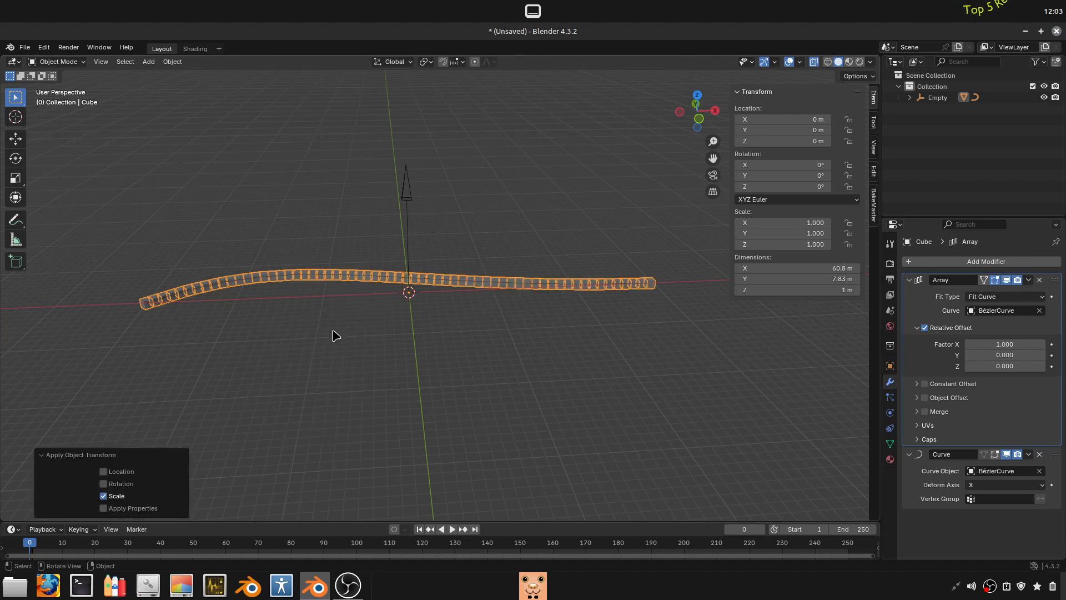
{"action": "left_click", "coordinate": [108, 496]}
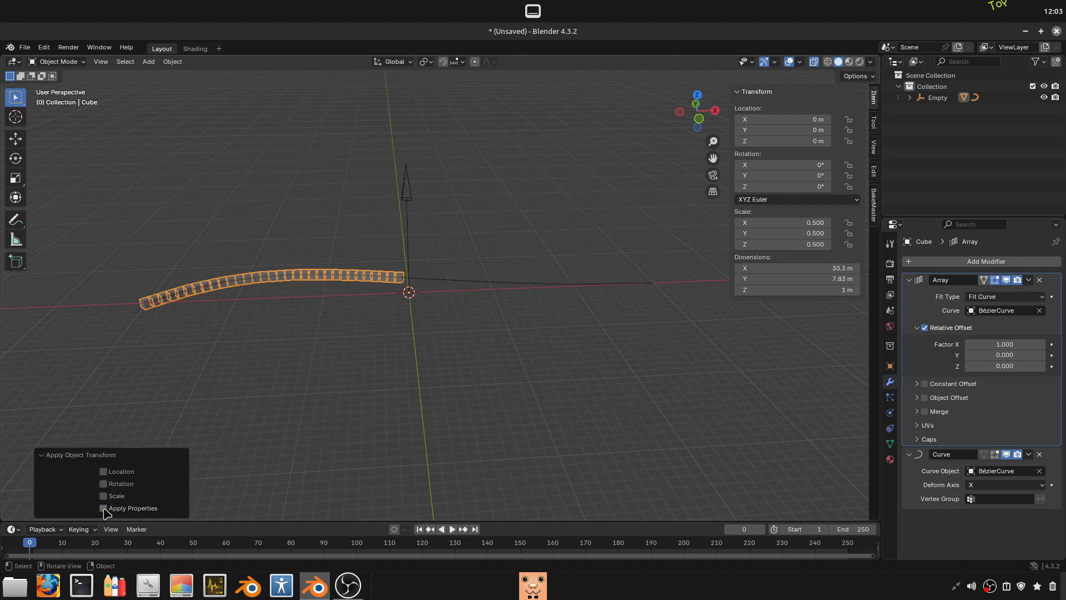
{"action": "left_click", "coordinate": [103, 495]}
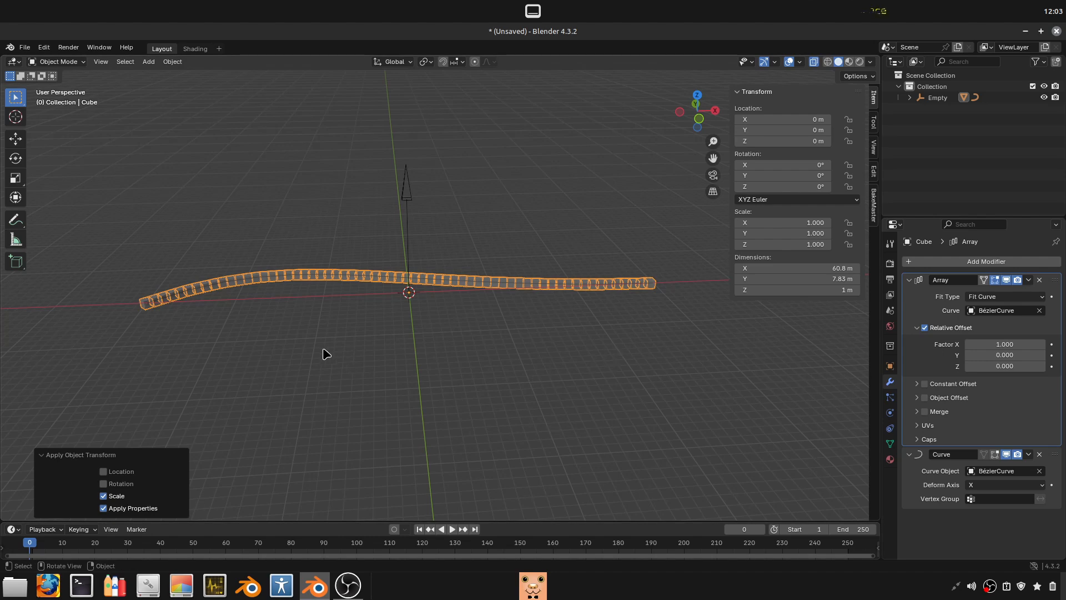
- Delete the Single Arrow empty that parents the curve and the cube
{"action": "middle_click_drag", "start_coordinate": [322, 348], "coordinate": [404, 270]}
{"action": "left_click", "coordinate": [416, 189]}
{"action": "key", "text": "x"}
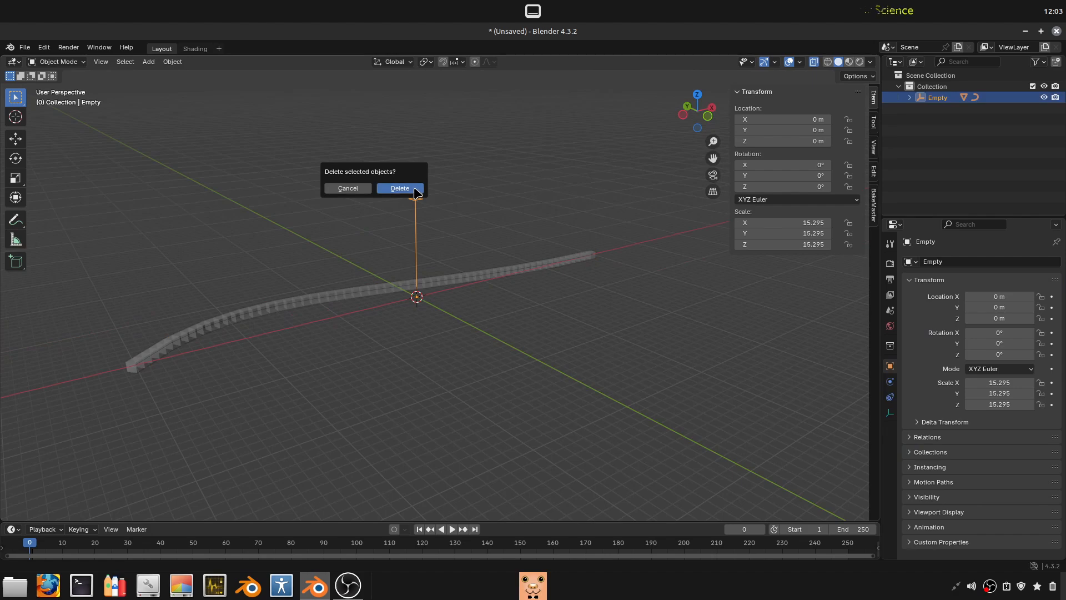
{"action": "left_click", "coordinate": [416, 191]}
- Select the arrayed cube and collapse its Array and Curve modifier settings
{"action": "left_click", "coordinate": [455, 298]}
{"action": "middle_click_drag", "start_coordinate": [551, 352], "coordinate": [605, 317]}
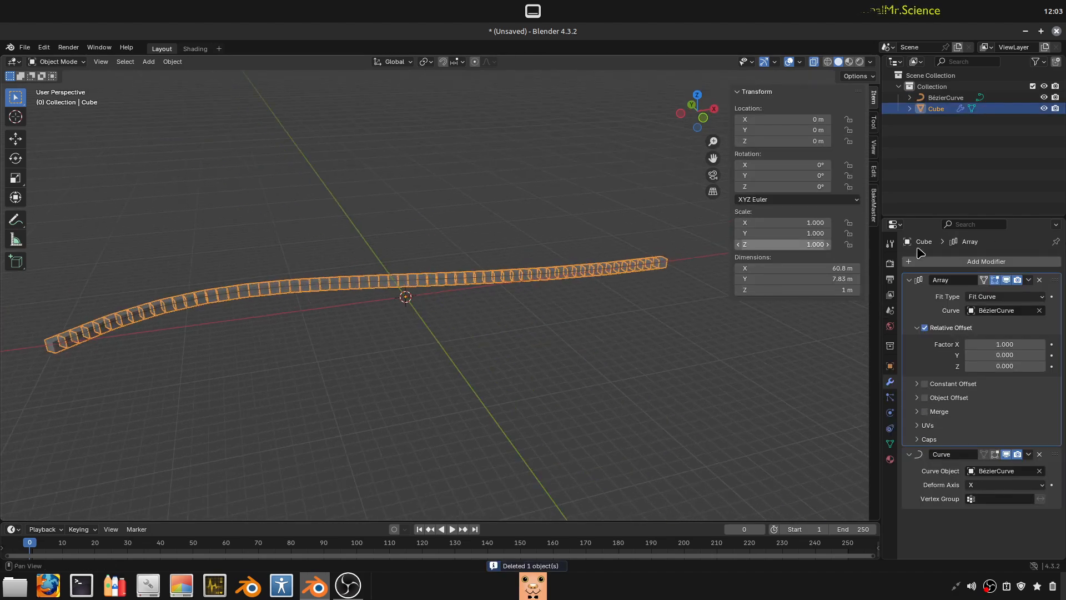
{"action": "left_click", "coordinate": [908, 279]}
{"action": "left_click", "coordinate": [909, 295]}
{"action": "middle_click_drag", "start_coordinate": [482, 271], "coordinate": [435, 304]}
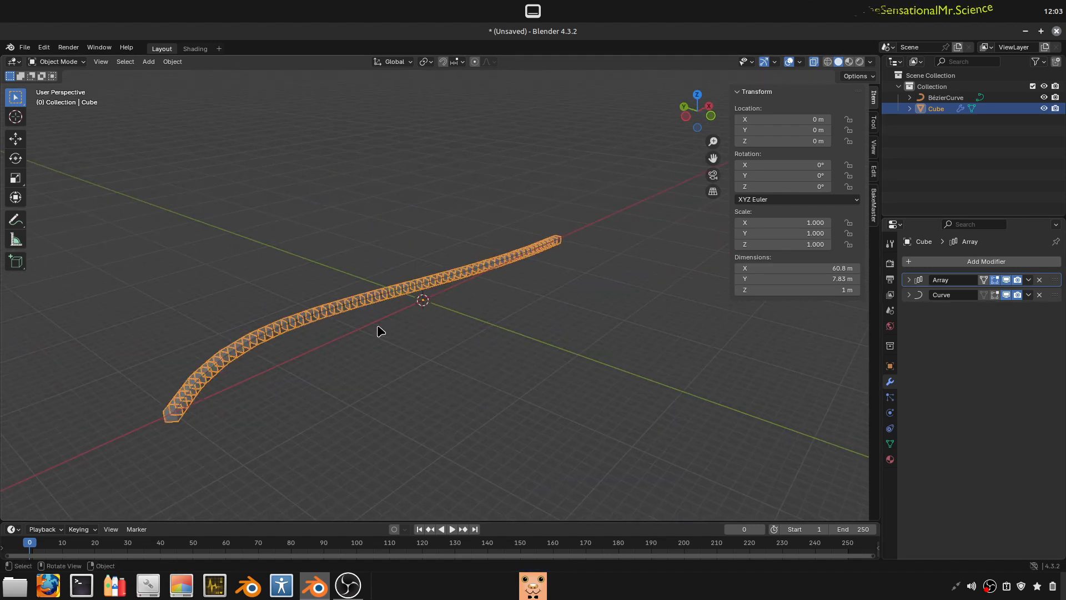
{"action": "scroll", "coordinate": [498, 272], "scroll_direction": "up", "scroll_amount": 3}
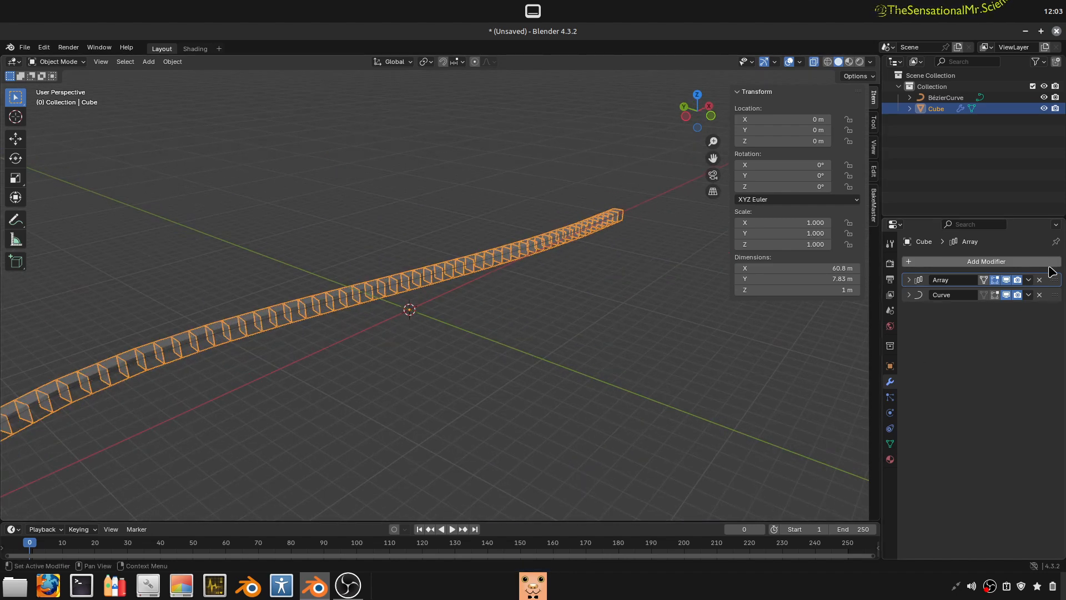
- Turn off the viewport display of the cube's Array and Curve modifiers
{"action": "left_click", "coordinate": [1006, 279]}
{"action": "mouse_move", "coordinate": [378, 356]}
{"action": "middle_mouse_down"}
{"action": "mouse_move", "coordinate": [389, 348]}
{"action": "mouse_move", "coordinate": [372, 341]}
{"action": "middle_mouse_up"}
{"action": "scroll", "coordinate": [387, 344], "scroll_direction": "down", "scroll_amount": 4}
{"action": "left_click", "coordinate": [392, 342]}
{"action": "scroll", "coordinate": [207, 362], "scroll_direction": "up", "scroll_amount": 2}
{"action": "left_click", "coordinate": [205, 364]}
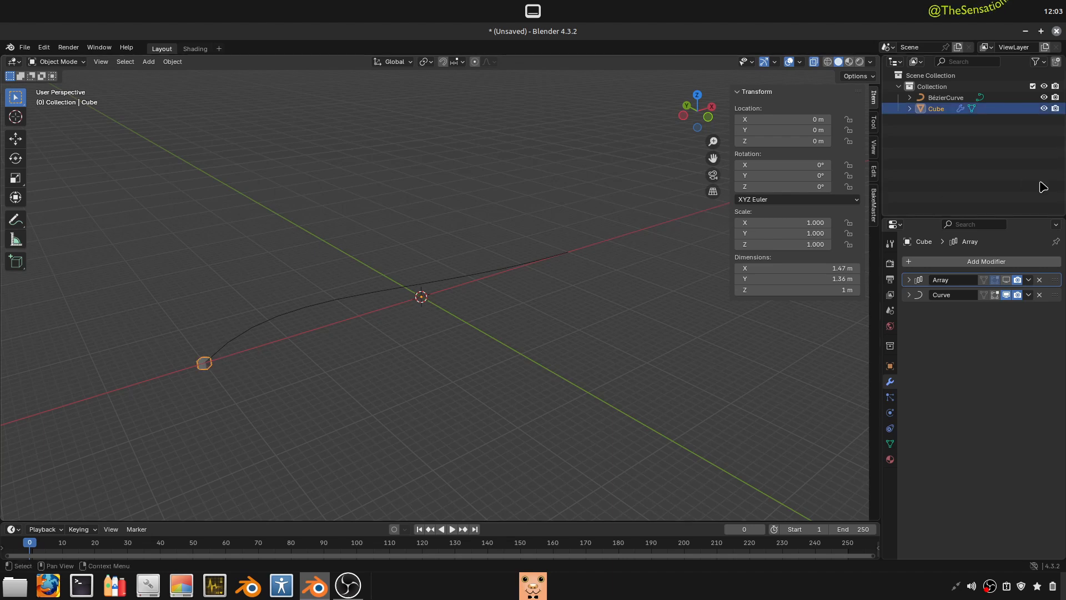
{"action": "left_click", "coordinate": [1006, 294]}
{"action": "scroll", "coordinate": [491, 318], "scroll_direction": "up", "scroll_amount": 4}
{"action": "middle_click_drag", "start_coordinate": [490, 319], "coordinate": [424, 328]}
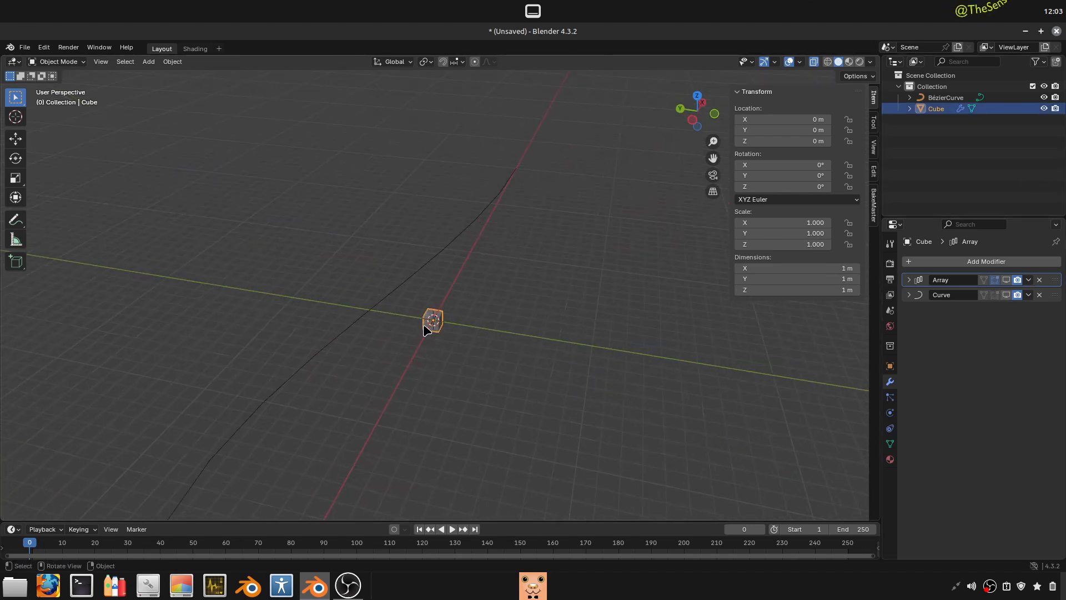
- Hide the cube so only the Bézier curve stays in the viewport
{"action": "scroll", "coordinate": [423, 328], "scroll_direction": "up", "scroll_amount": 4}
{"action": "left_click", "coordinate": [302, 324]}
{"action": "scroll", "coordinate": [432, 367], "scroll_direction": "down", "scroll_amount": 5}
{"action": "middle_click_drag", "start_coordinate": [554, 186], "coordinate": [386, 359]}
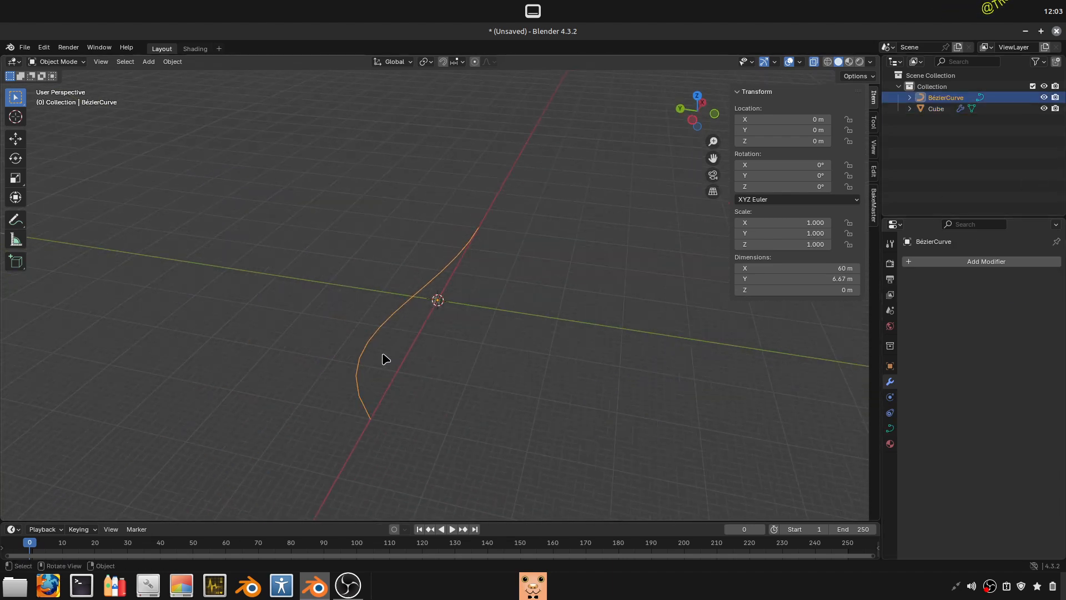
{"action": "scroll", "coordinate": [433, 333], "scroll_direction": "up", "scroll_amount": 4}
{"action": "left_click", "coordinate": [436, 345]}
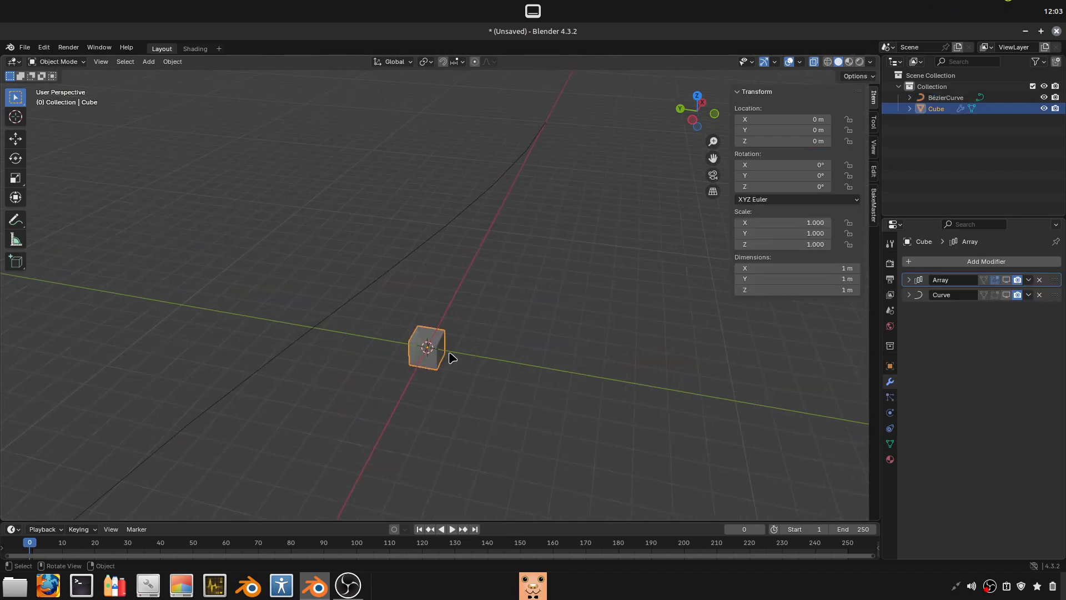
{"action": "key", "text": "h"}
- Try to move the Bézier curve in Object Mode to show its origin point
{"action": "middle_click_drag", "start_coordinate": [454, 373], "coordinate": [418, 352]}
{"action": "left_click", "coordinate": [350, 322]}
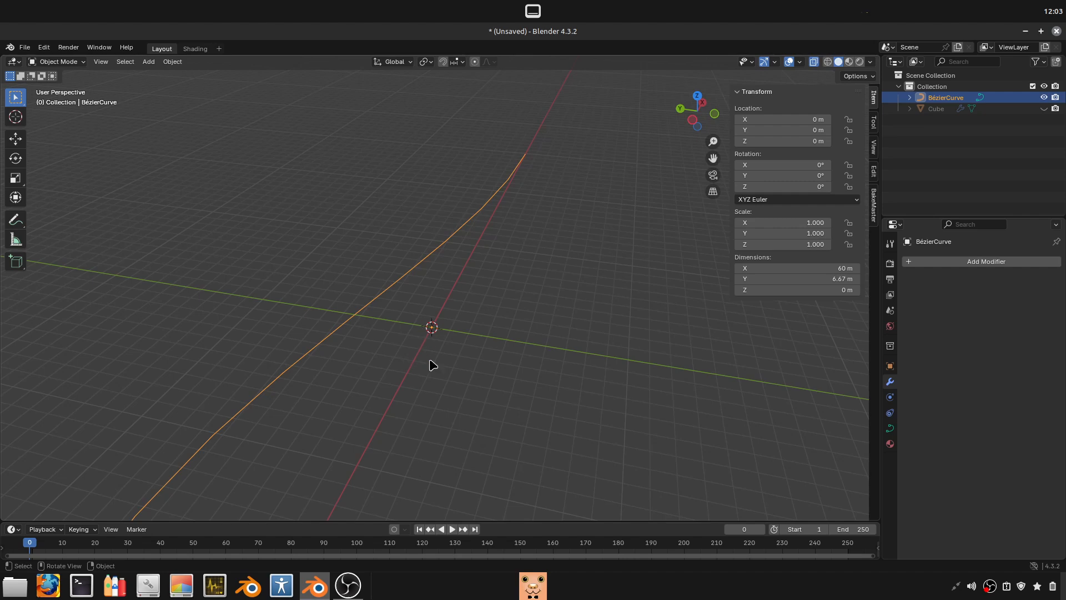
{"action": "key", "text": "Tab"}
{"action": "key", "text": "Tab"}
{"action": "key", "text": "Tab"}
{"action": "key", "text": "Tab"}
{"action": "middle_click_drag", "start_coordinate": [409, 317], "coordinate": [302, 293]}
{"action": "key", "text": "g"}
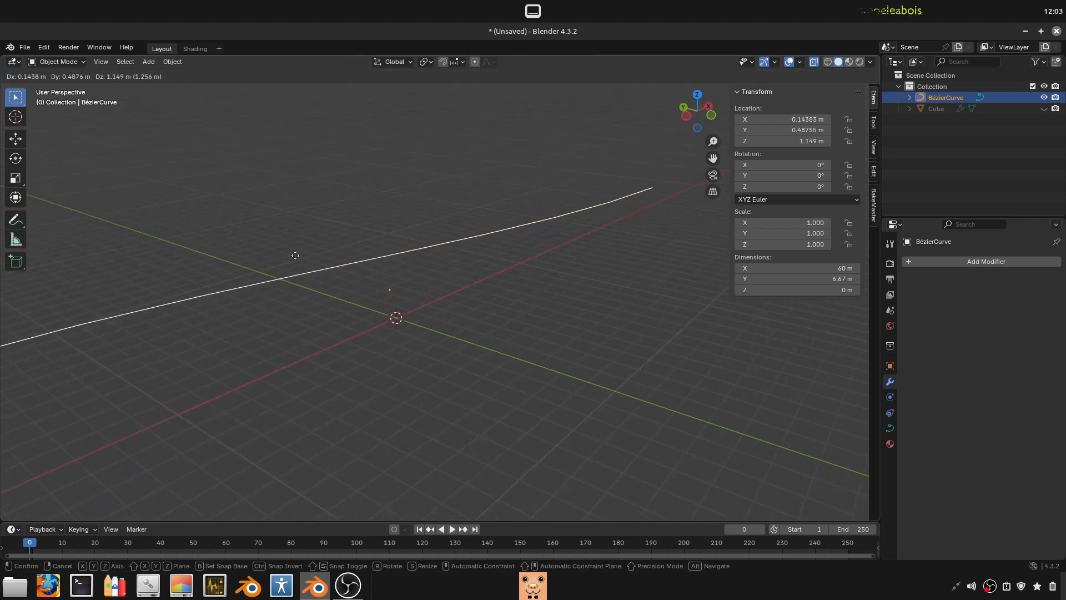
{"action": "key", "text": "Escape"}
- Reveal the hidden cube and hide the Bézier curve instead
{"action": "key", "text": "alt+h"}
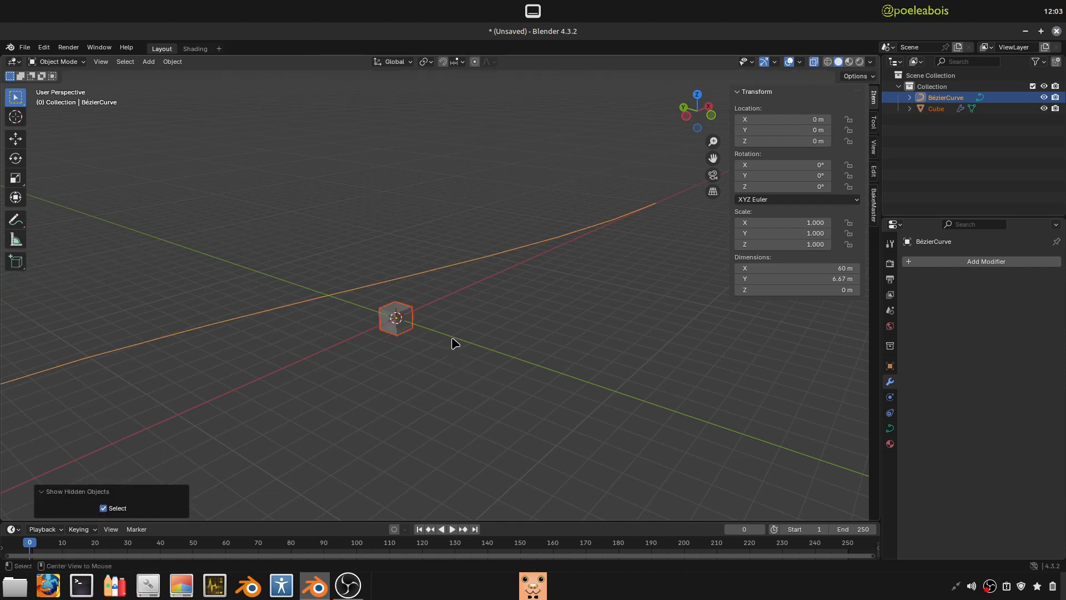
{"action": "left_click", "coordinate": [411, 319]}
{"action": "left_click", "coordinate": [344, 293]}
{"action": "key", "text": "h"}
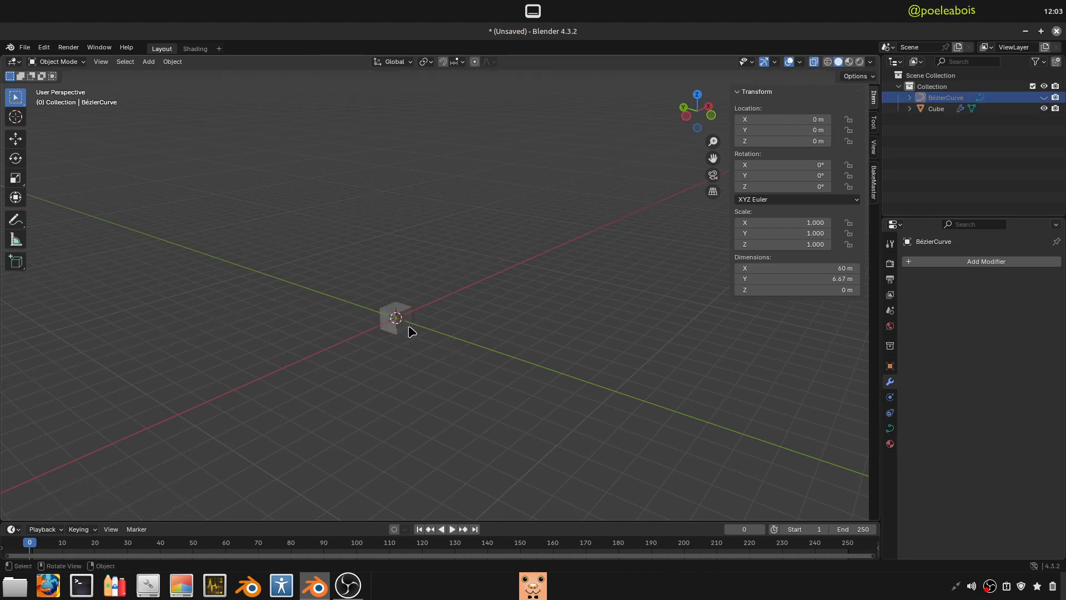
- Try to move the cube away from the world origin, and reveal the hidden curve
{"action": "left_click", "coordinate": [404, 325]}
{"action": "key", "text": "g"}
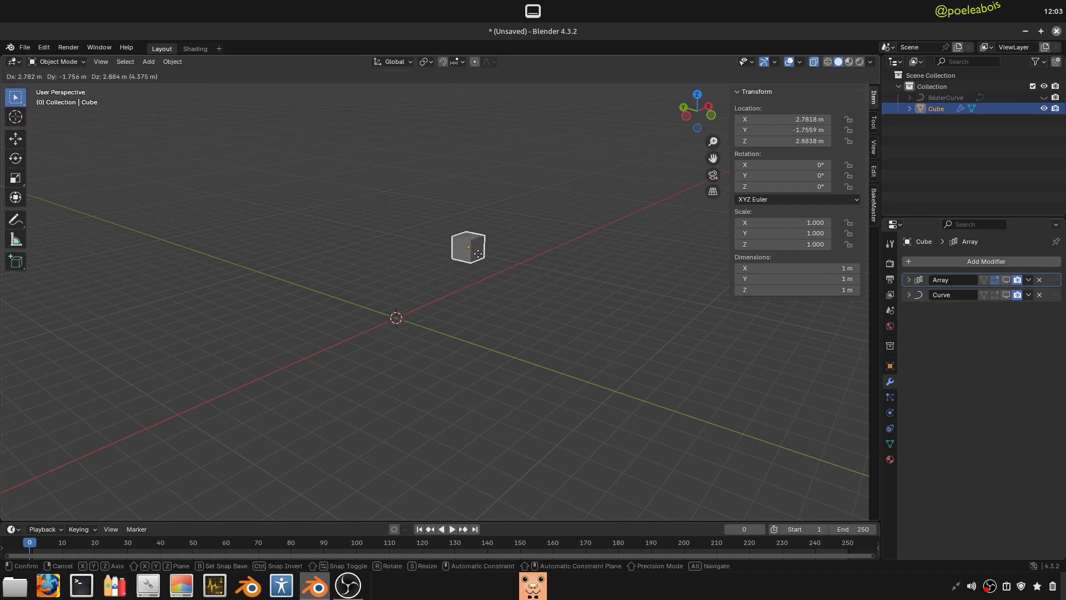
{"action": "right_click", "coordinate": [463, 268]}
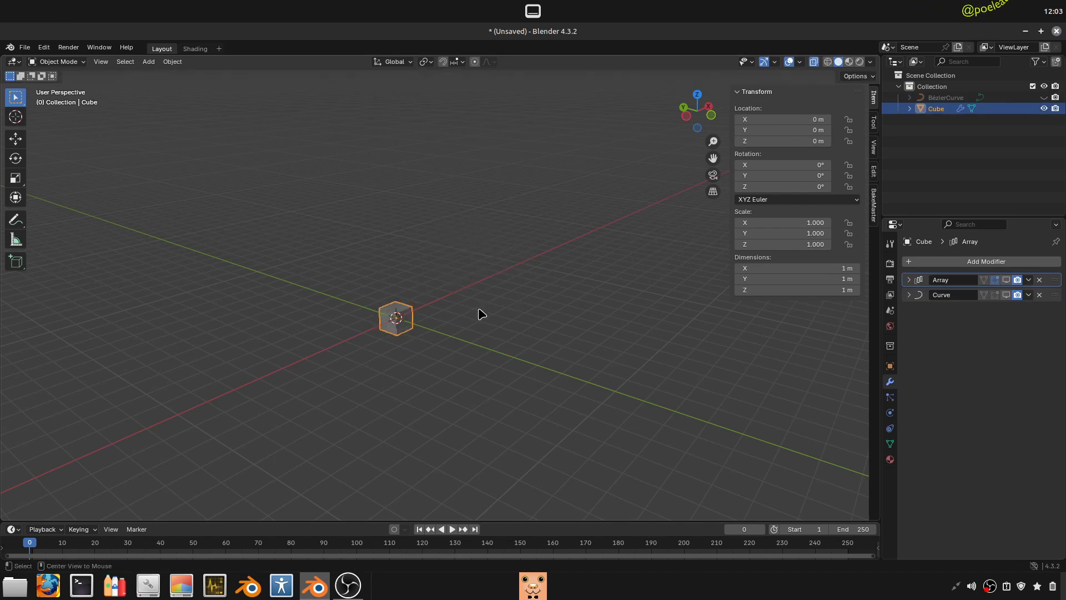
{"action": "key", "text": "alt+h"}
- Move the cube's mesh about 6.8 m along the Y axis in Edit Mode, leaving its origin in place
{"action": "left_click", "coordinate": [391, 310]}
{"action": "middle_click_drag", "start_coordinate": [392, 312], "coordinate": [436, 371]}
{"action": "key", "text": "Tab"}
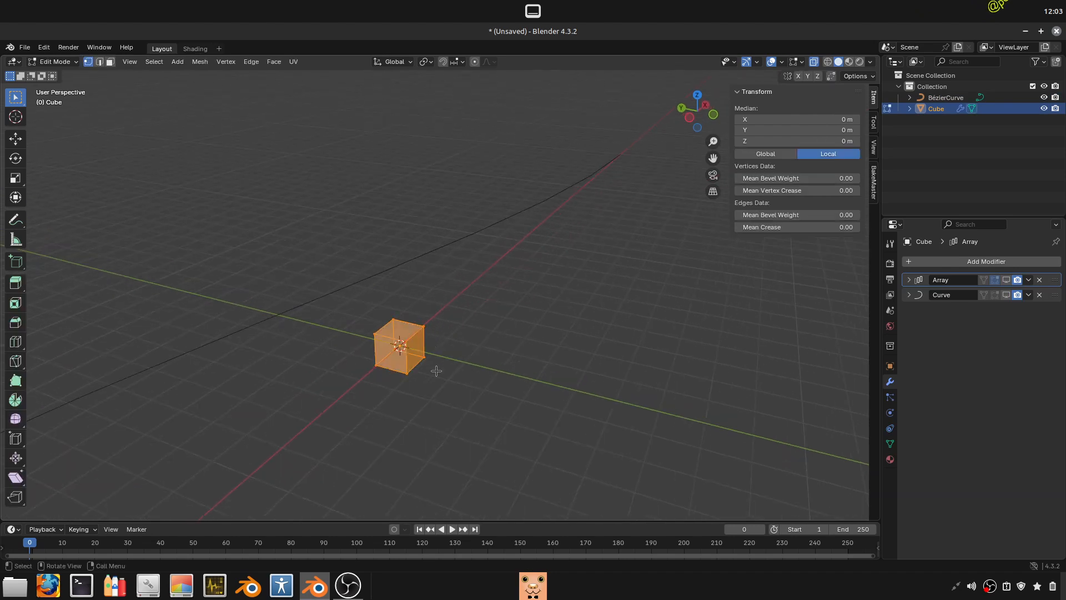
{"action": "key", "text": "g"}
{"action": "key", "text": "x"}
{"action": "key", "text": "y"}
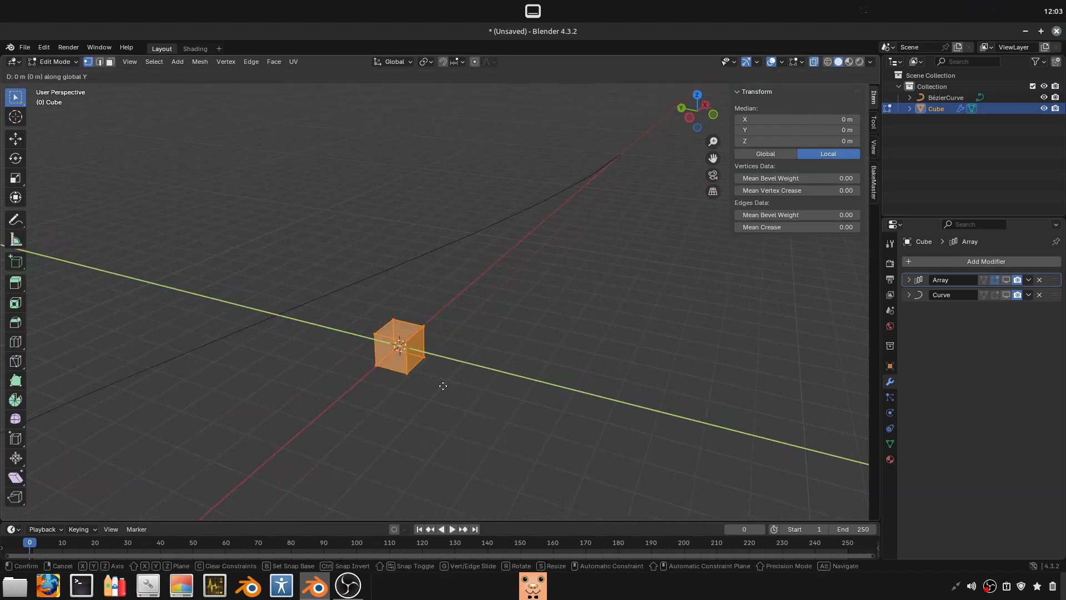
{"action": "left_click", "coordinate": [261, 333]}
{"action": "key", "text": "Tab"}
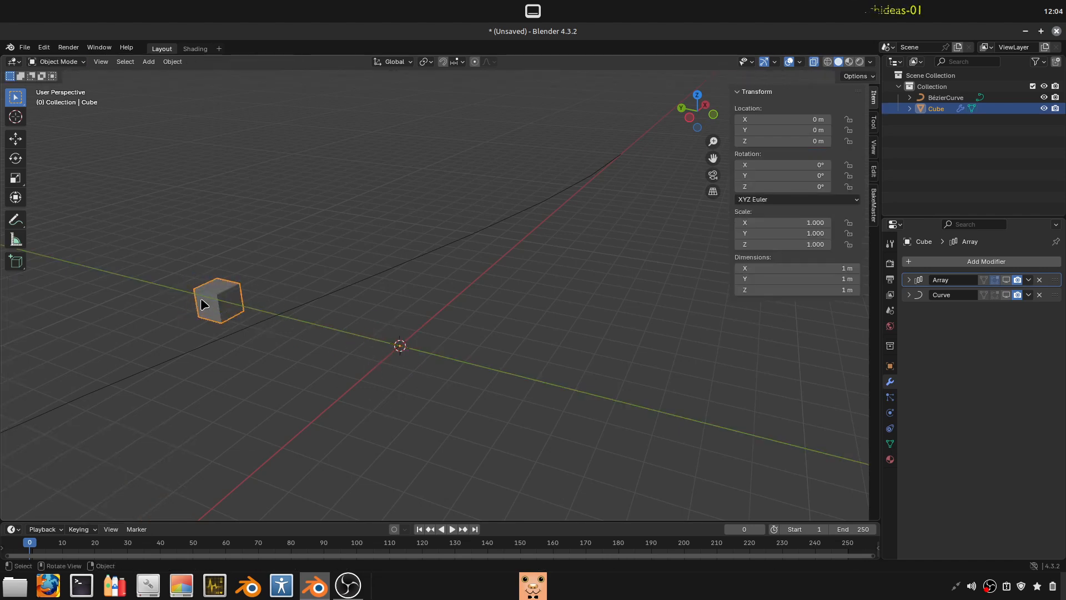
- Turn the viewport display of the cube's Curve and Array modifiers back on
{"action": "left_click", "coordinate": [1006, 295]}
{"action": "middle_click_drag", "start_coordinate": [477, 374], "coordinate": [331, 281]}
{"action": "left_click", "coordinate": [367, 351]}
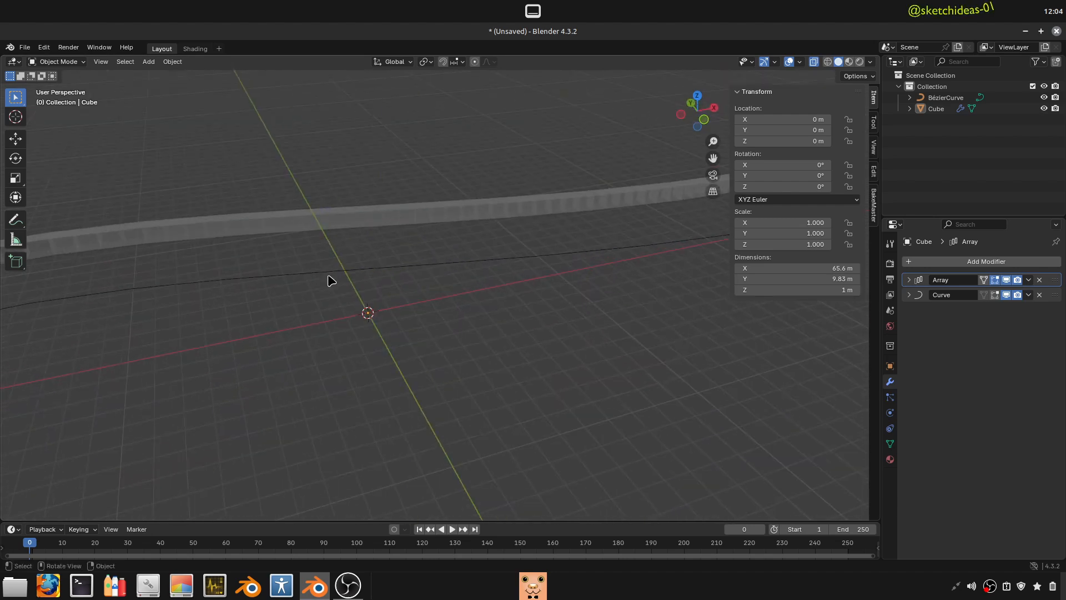
- Set the cube's origin to its geometry and clear its location to return it to the world origin
{"action": "left_click", "coordinate": [395, 227]}
{"action": "right_click", "coordinate": [396, 226]}
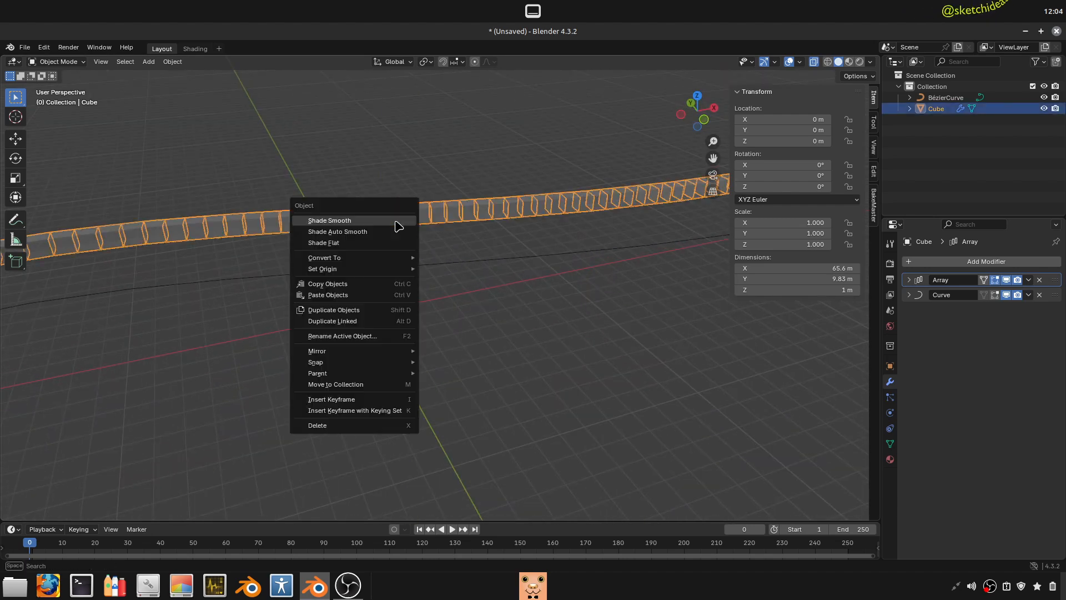
{"action": "mouse_move", "coordinate": [336, 269]}
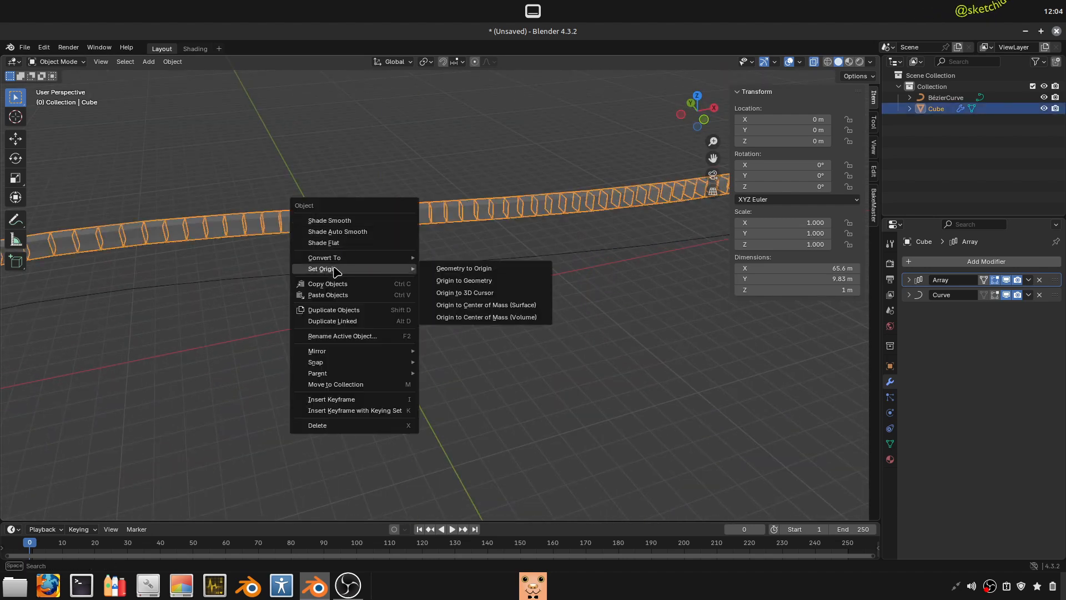
{"action": "left_click", "coordinate": [487, 286]}
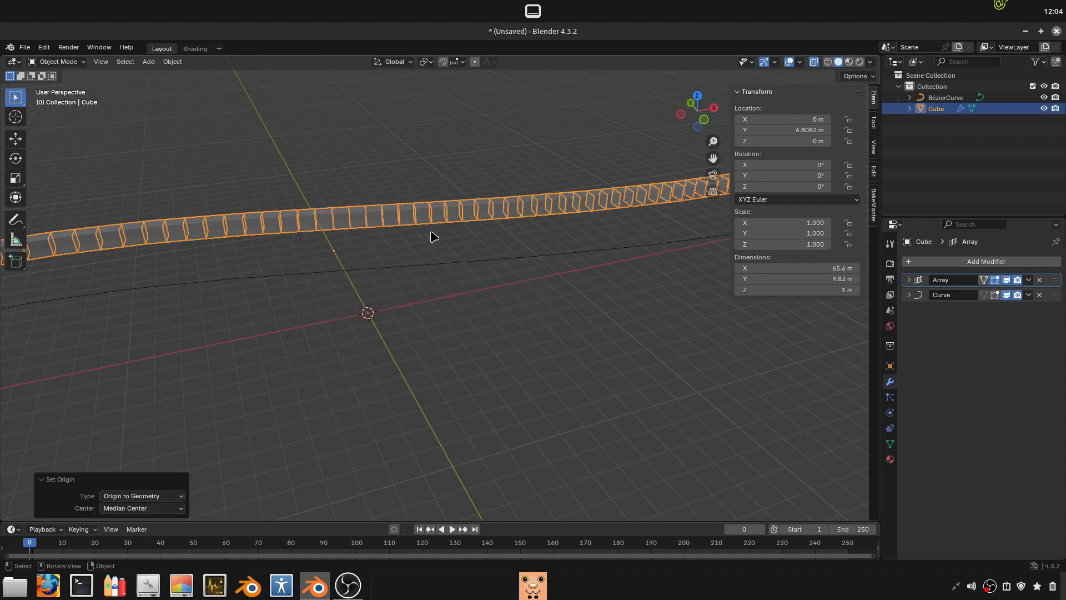
{"action": "key", "text": "alt+g"}
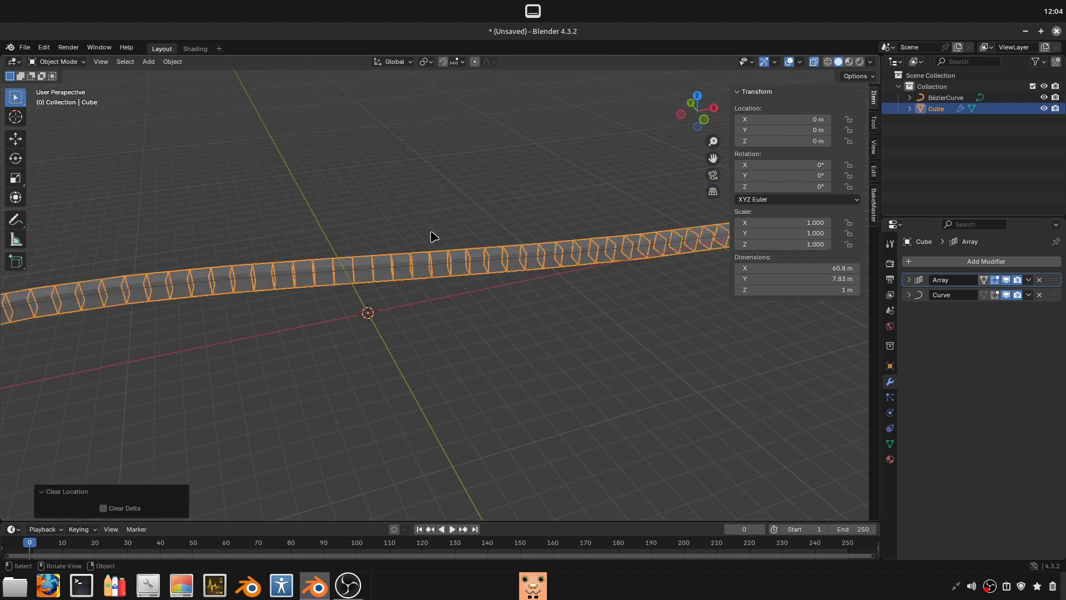
- Turn off the viewport display of the cube's Array and Curve modifiers
{"action": "middle_click_drag", "start_coordinate": [388, 256], "coordinate": [305, 320]}
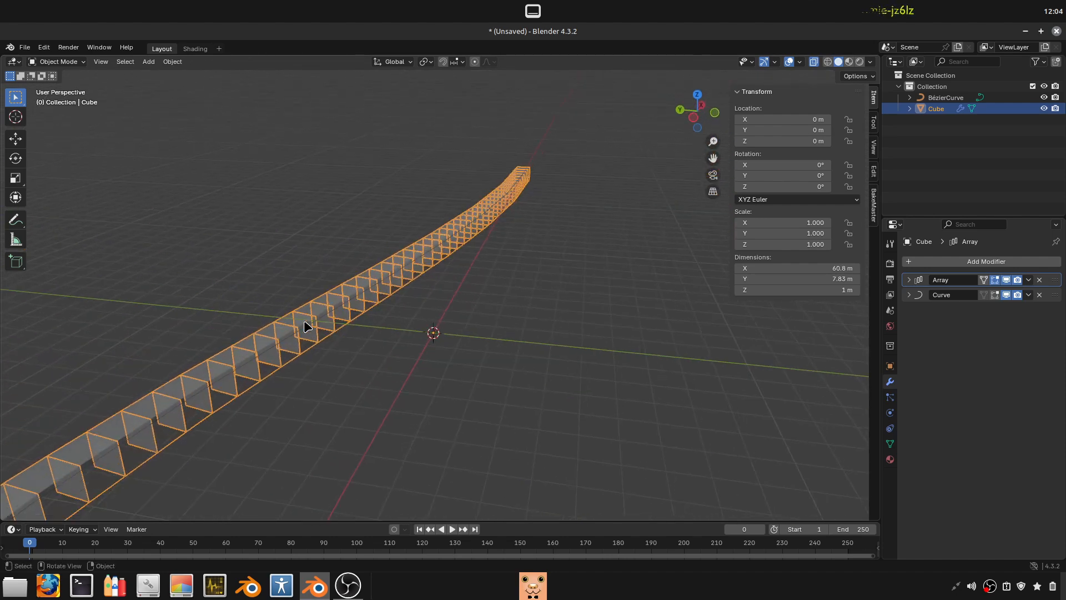
{"action": "left_click", "coordinate": [306, 321]}
{"action": "key", "text": "Tab"}
{"action": "key", "text": "Tab"}
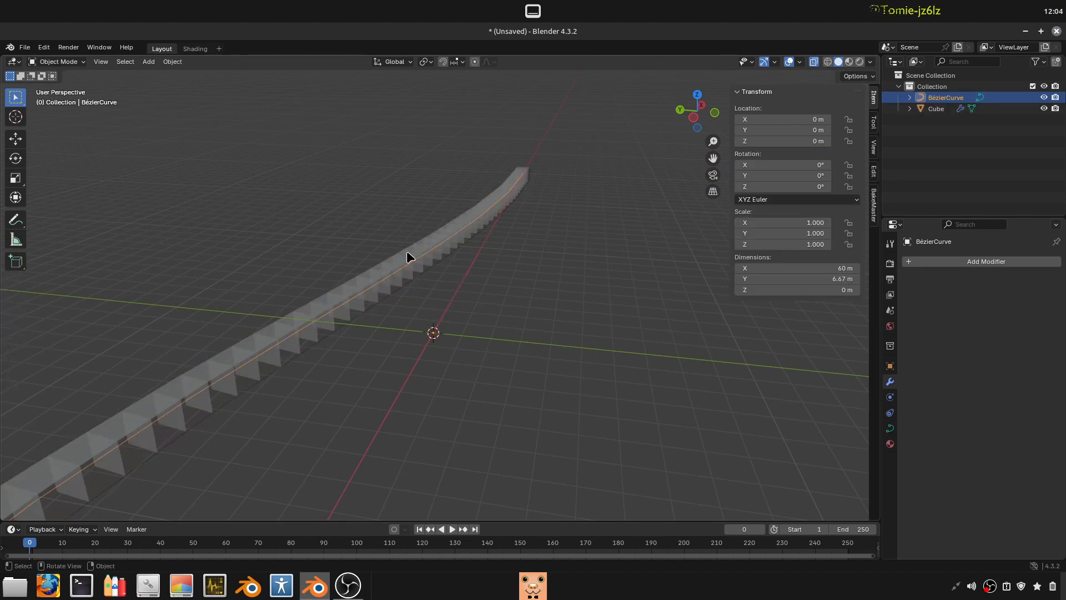
{"action": "middle_click_drag", "start_coordinate": [450, 340], "coordinate": [399, 344]}
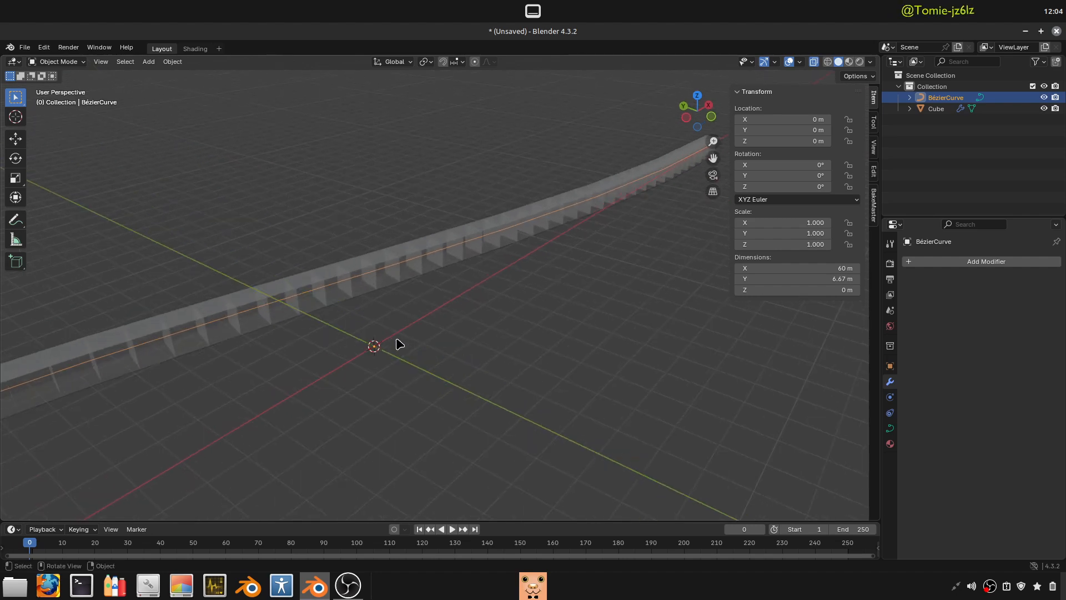
{"action": "left_click", "coordinate": [357, 309]}
{"action": "left_click", "coordinate": [1006, 280]}
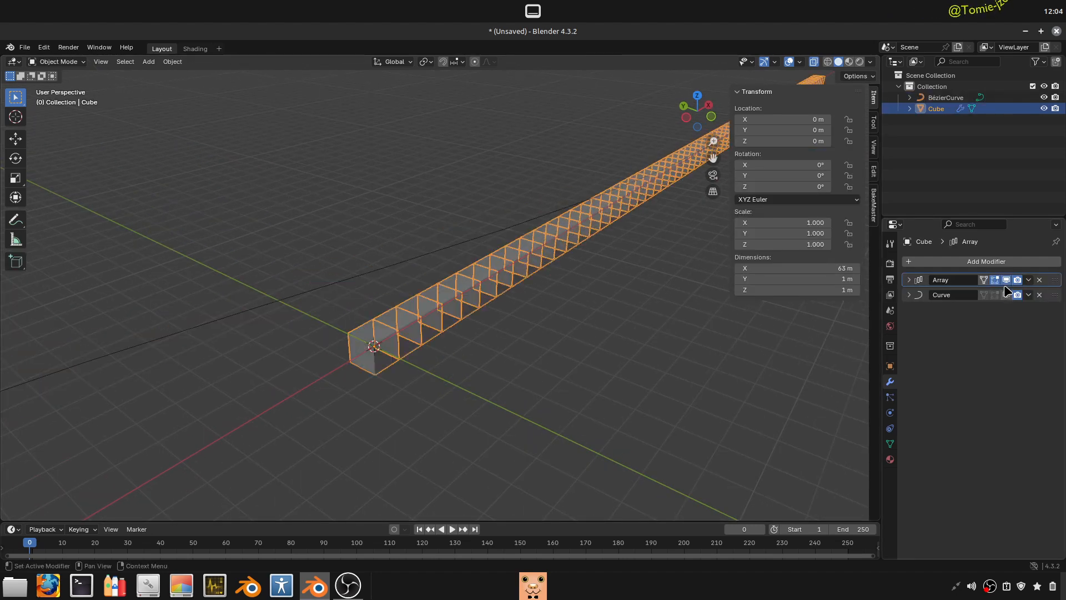
- Move the cube's mesh about 8.75 m along the Y axis in Edit Mode, leaving its origin in place
{"action": "key", "text": "Tab"}
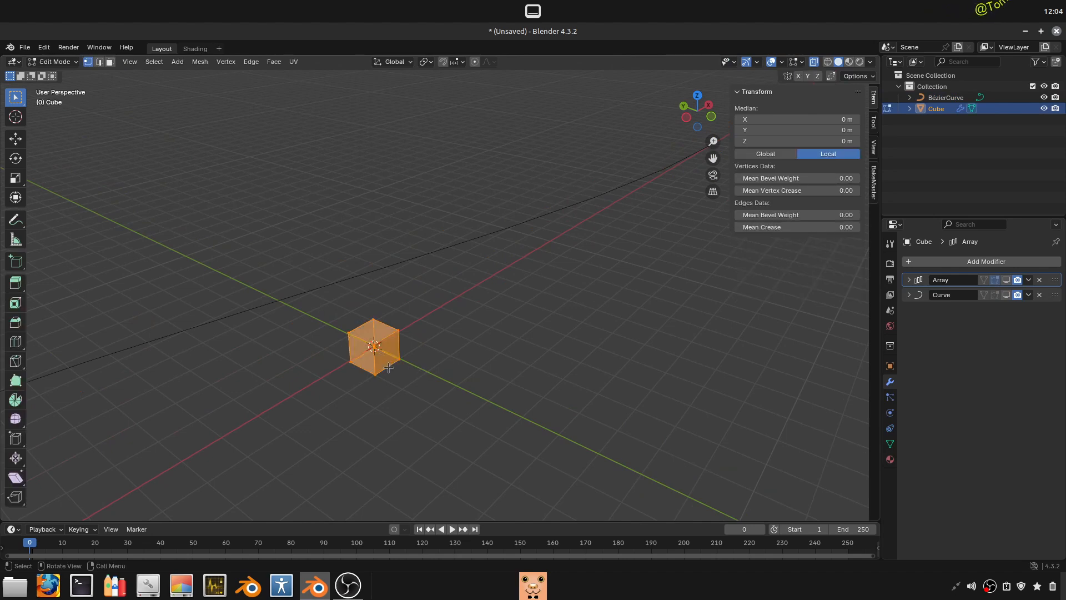
{"action": "key", "text": "g"}
{"action": "key", "text": "x"}
{"action": "key", "text": "y"}
{"action": "left_click", "coordinate": [235, 313]}
{"action": "key", "text": "Tab"}
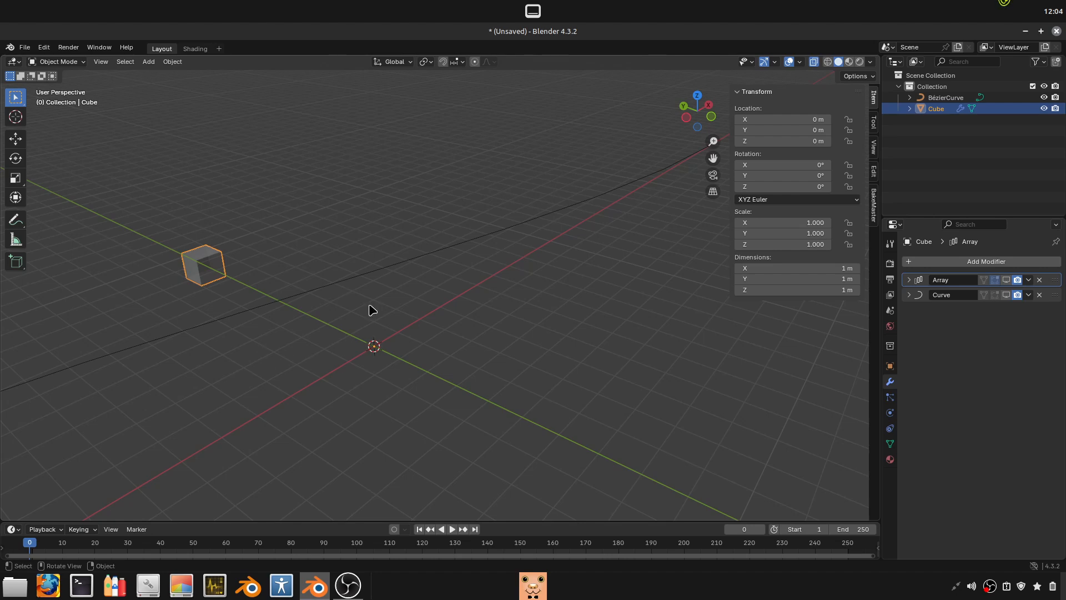
- Move the offset cube freely to about Z 4.91 m in Object Mode, and clear its location
{"action": "middle_click_drag", "start_coordinate": [331, 336], "coordinate": [345, 321]}
{"action": "key", "text": "g"}
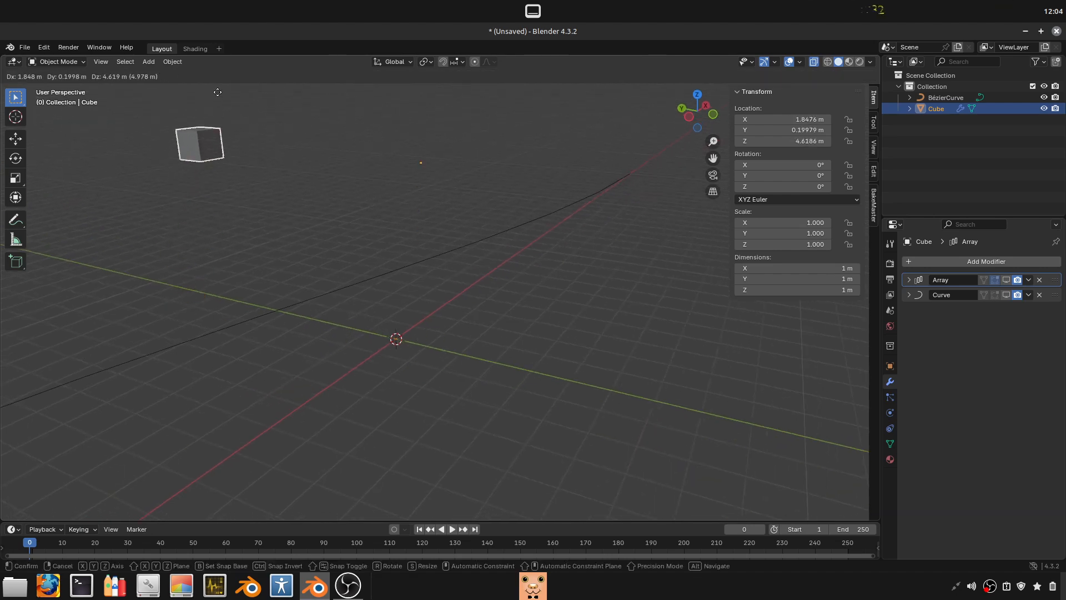
{"action": "left_click", "coordinate": [167, 141]}
{"action": "left_click", "coordinate": [198, 147]}
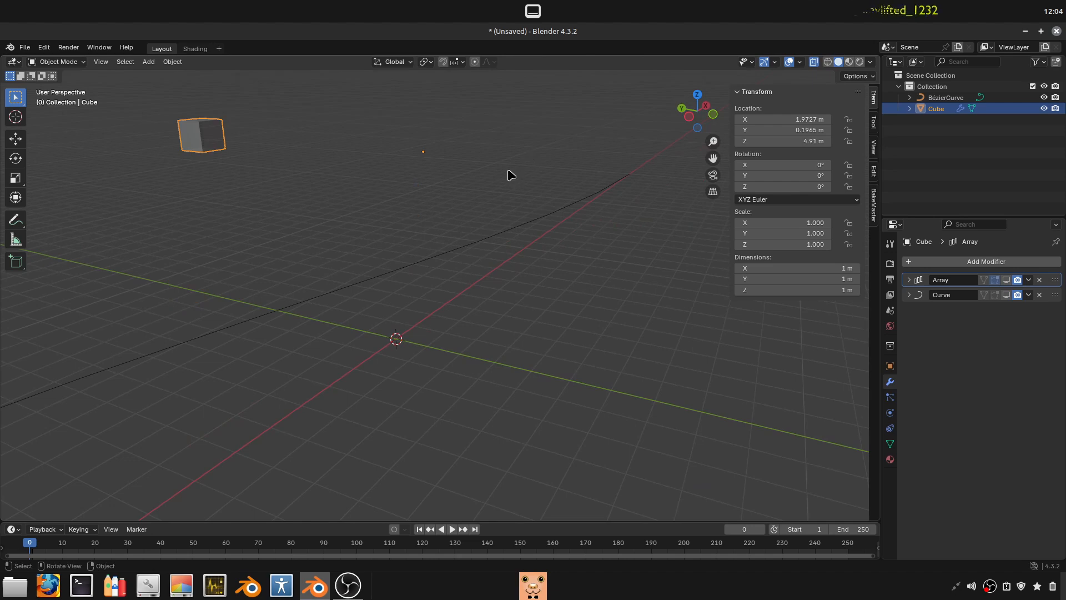
{"action": "key", "text": "alt+g"}
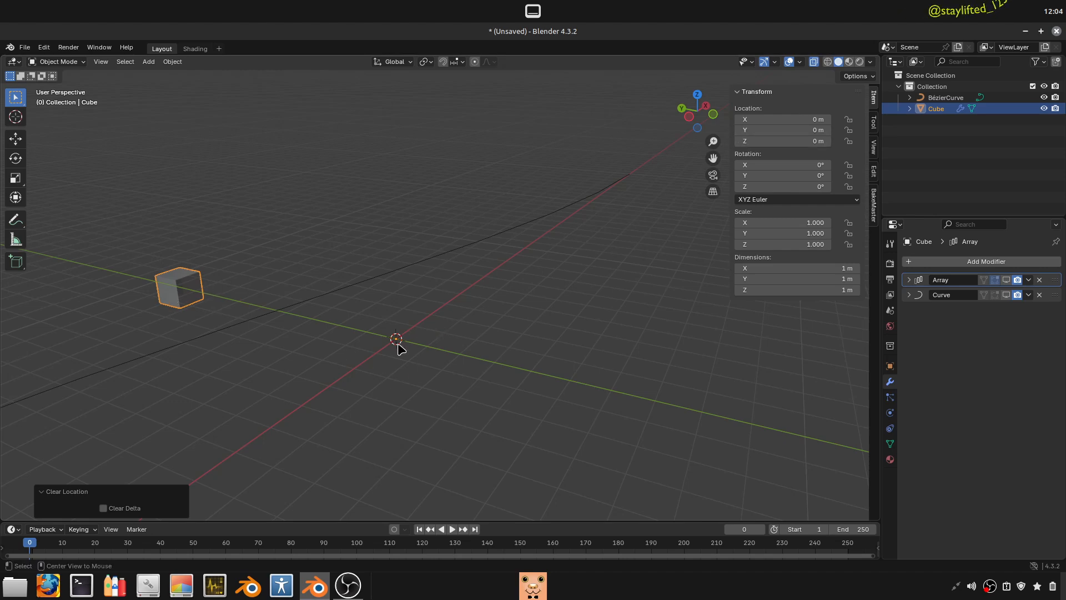
- Set the cube's origin to its geometry and set its Y location to 0 m
{"action": "right_click", "coordinate": [185, 291]}
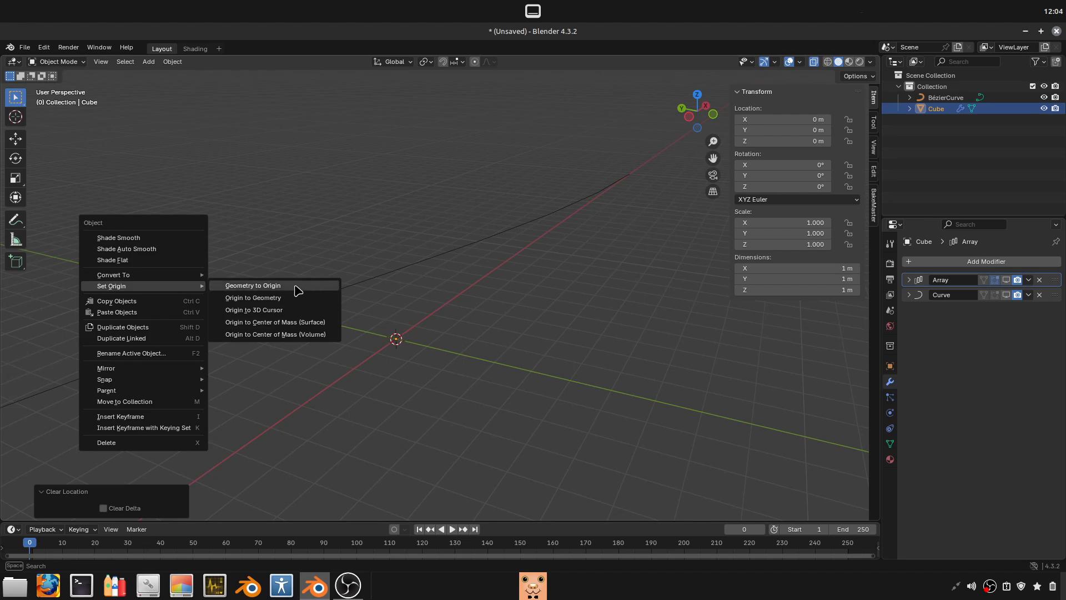
{"action": "left_click", "coordinate": [266, 304]}
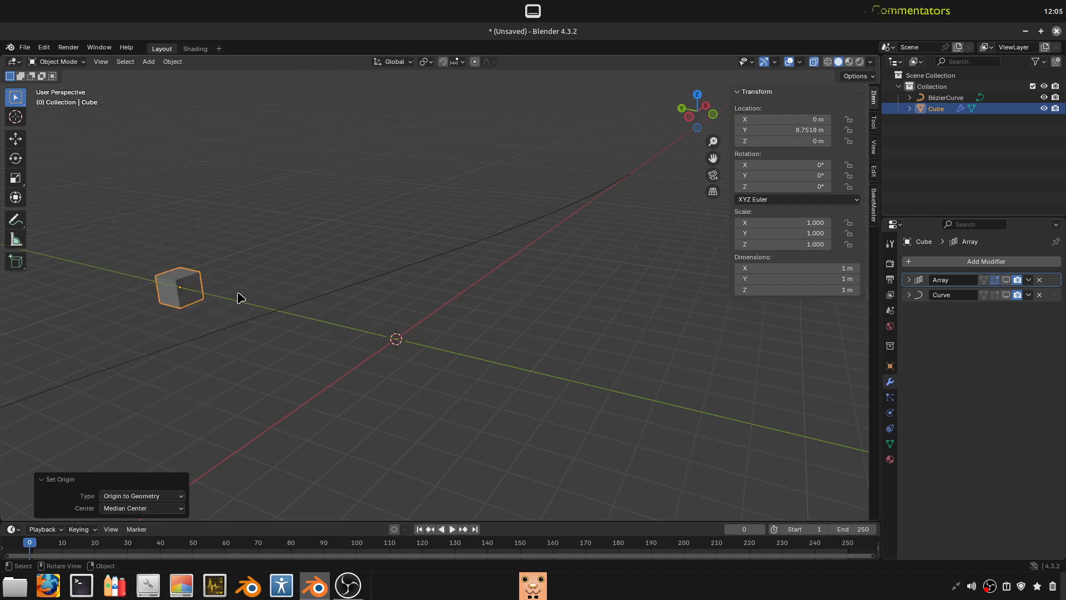
{"action": "left_click", "coordinate": [805, 131]}
{"action": "type", "text": "0"}
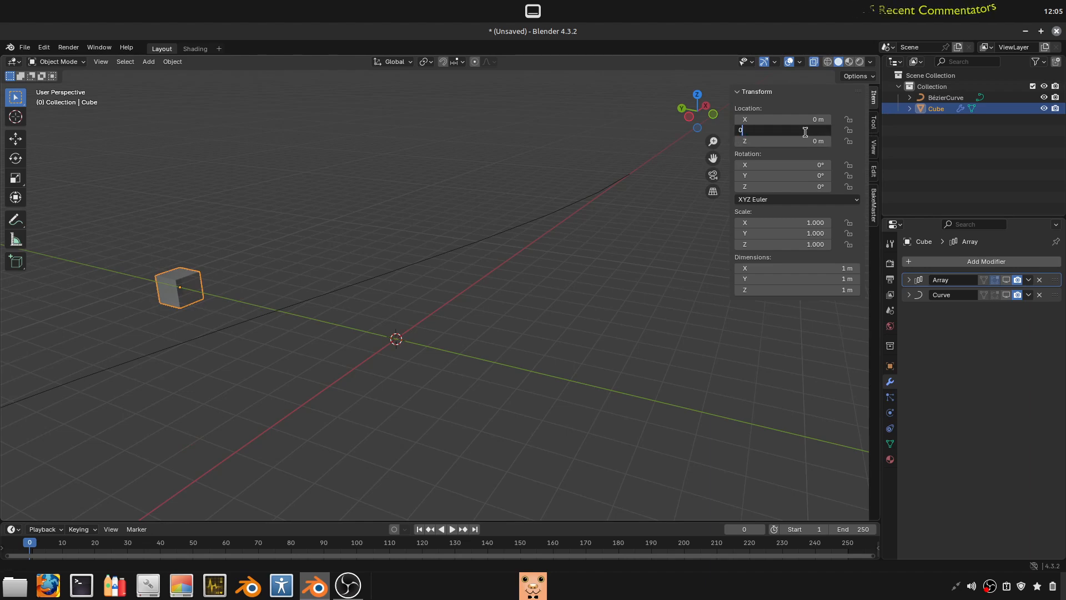
{"action": "key", "text": "Return"}
- Move the recentred cube off the world origin, and clear its location to bring it back
{"action": "key", "text": "g"}
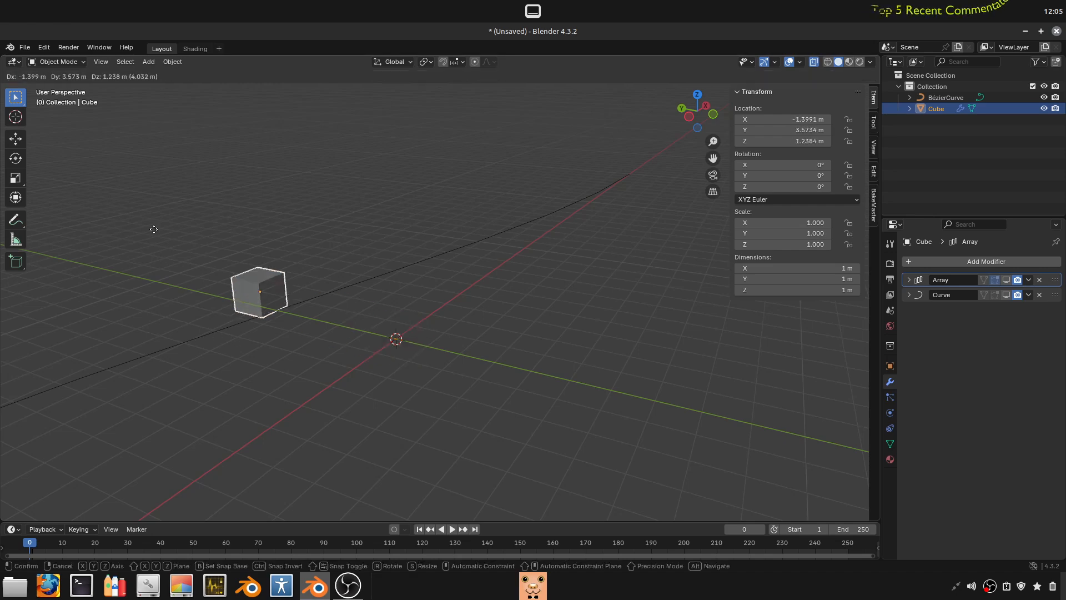
{"action": "left_click", "coordinate": [156, 229]}
{"action": "key", "text": "alt+g"}
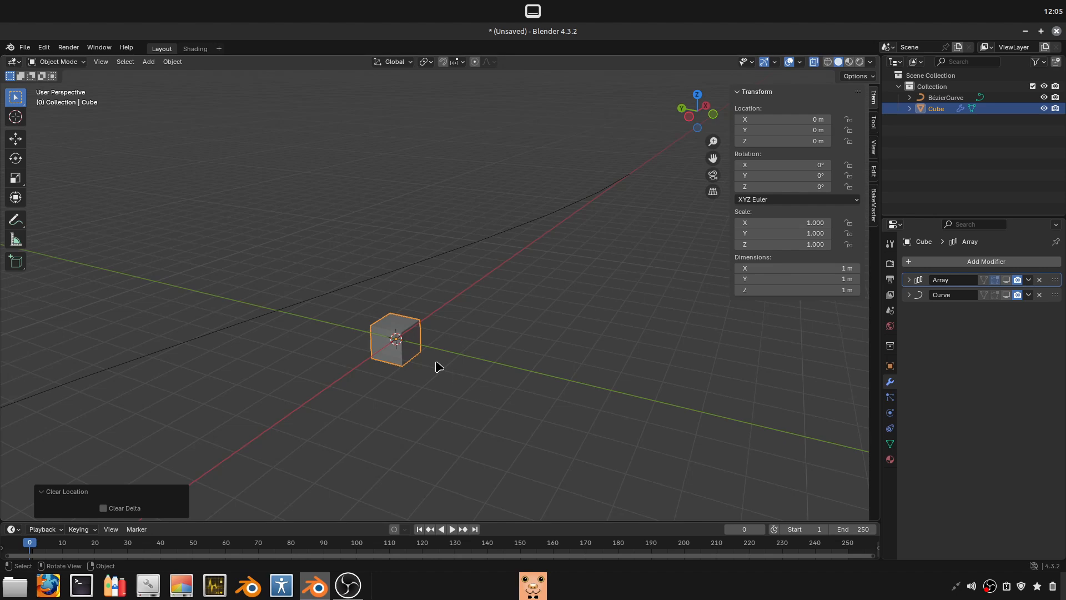
{"action": "left_click", "coordinate": [404, 352]}
- Examine where the Bézier curve's and the cube's origins sit relative to the world origin
{"action": "scroll", "coordinate": [405, 352], "scroll_direction": "down", "scroll_amount": 5}
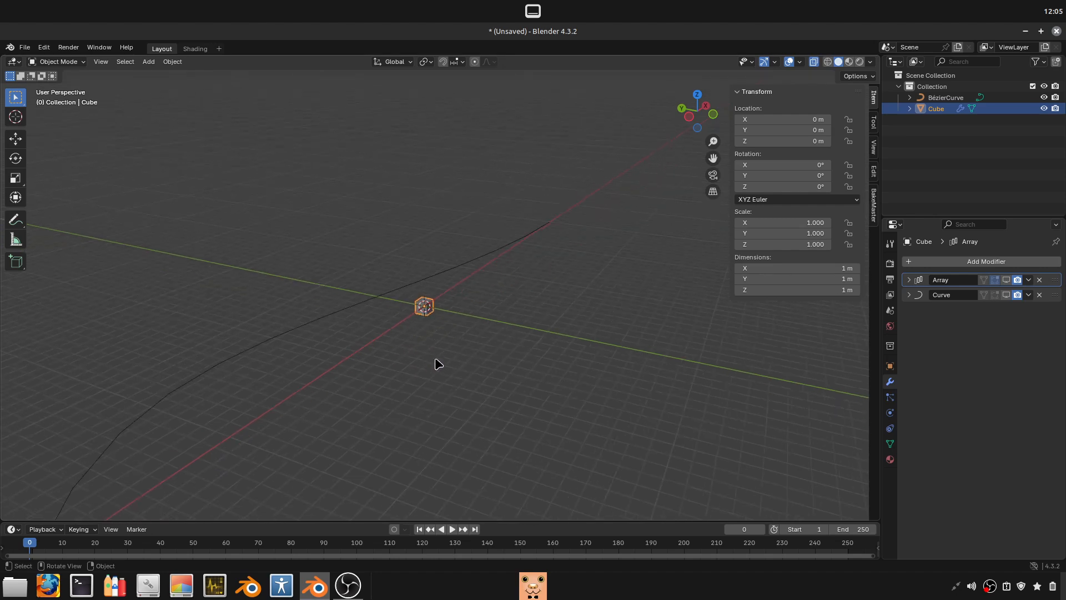
{"action": "scroll", "coordinate": [453, 369], "scroll_direction": "down", "scroll_amount": 2}
{"action": "left_click", "coordinate": [440, 275]}
{"action": "key", "text": "g"}
{"action": "right_click", "coordinate": [353, 180]}
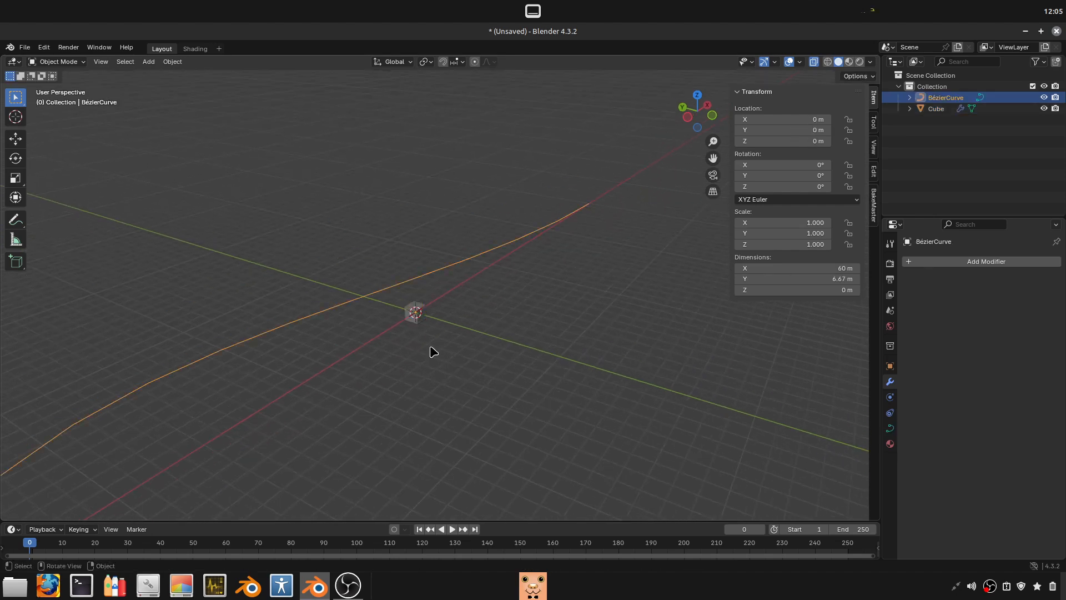
{"action": "middle_click_drag", "start_coordinate": [431, 347], "coordinate": [396, 332]}
{"action": "scroll", "coordinate": [396, 332], "scroll_direction": "up", "scroll_amount": 3}
{"action": "left_click", "coordinate": [392, 329]}
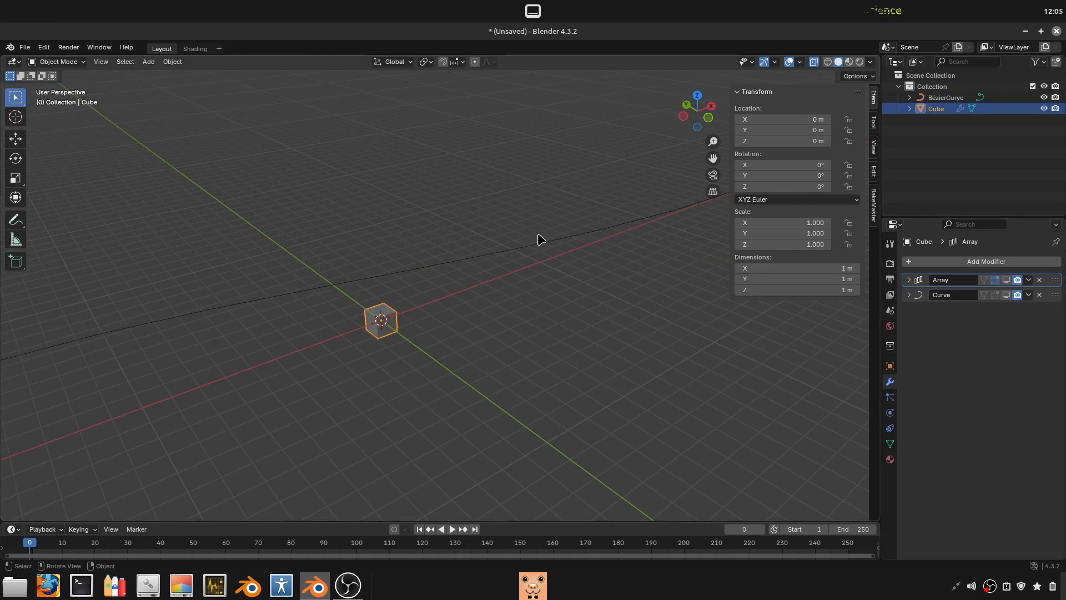
- Inspect the Bézier curve in Edit Mode and Object Mode, leaving its points unmoved
{"action": "left_click", "coordinate": [554, 248]}
{"action": "scroll", "coordinate": [548, 325], "scroll_direction": "down", "scroll_amount": 4}
{"action": "middle_click_drag", "start_coordinate": [547, 324], "coordinate": [468, 323]}
{"action": "scroll", "coordinate": [468, 324], "scroll_direction": "down", "scroll_amount": 3}
{"action": "scroll", "coordinate": [454, 317], "scroll_direction": "up", "scroll_amount": 3}
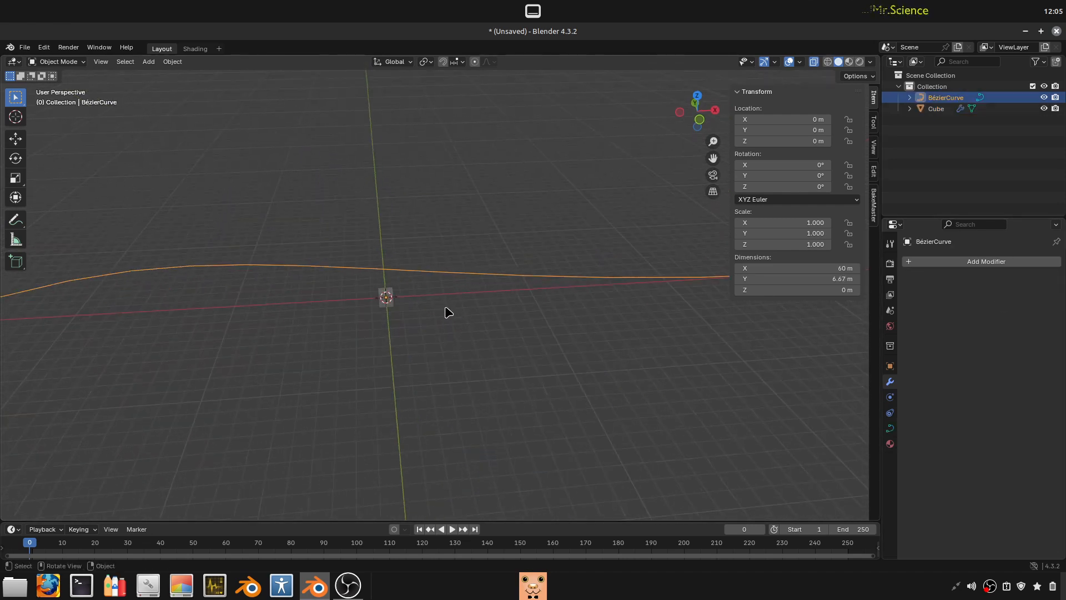
{"action": "scroll", "coordinate": [435, 332], "scroll_direction": "down", "scroll_amount": 3}
{"action": "key", "text": "Tab"}
{"action": "key", "text": "Tab"}
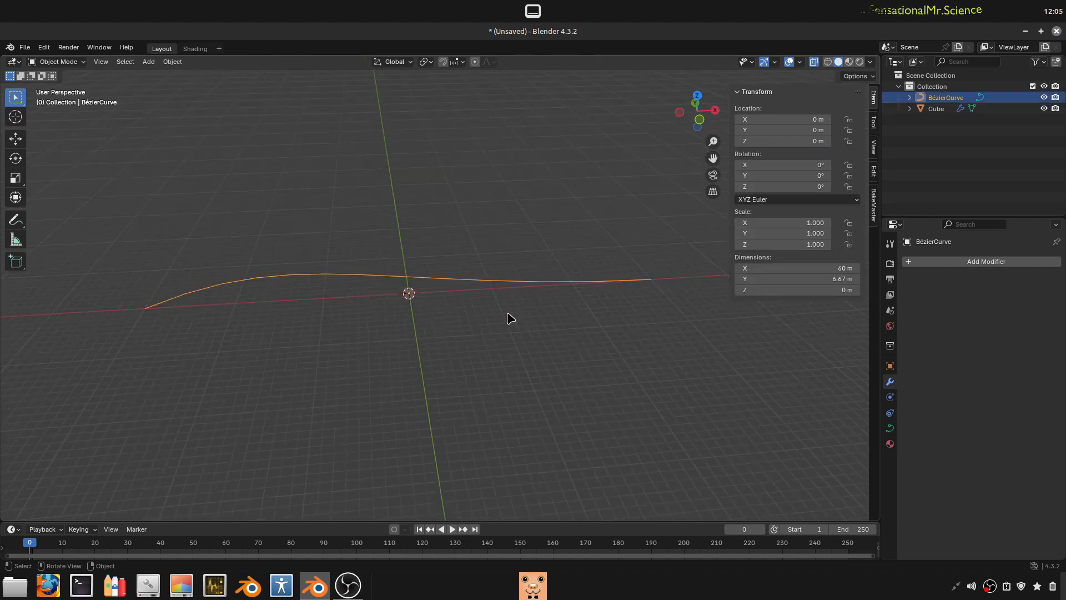
{"action": "key", "text": "Tab"}
{"action": "key", "text": "g"}
{"action": "key", "text": "Escape"}
{"action": "key", "text": "Tab"}
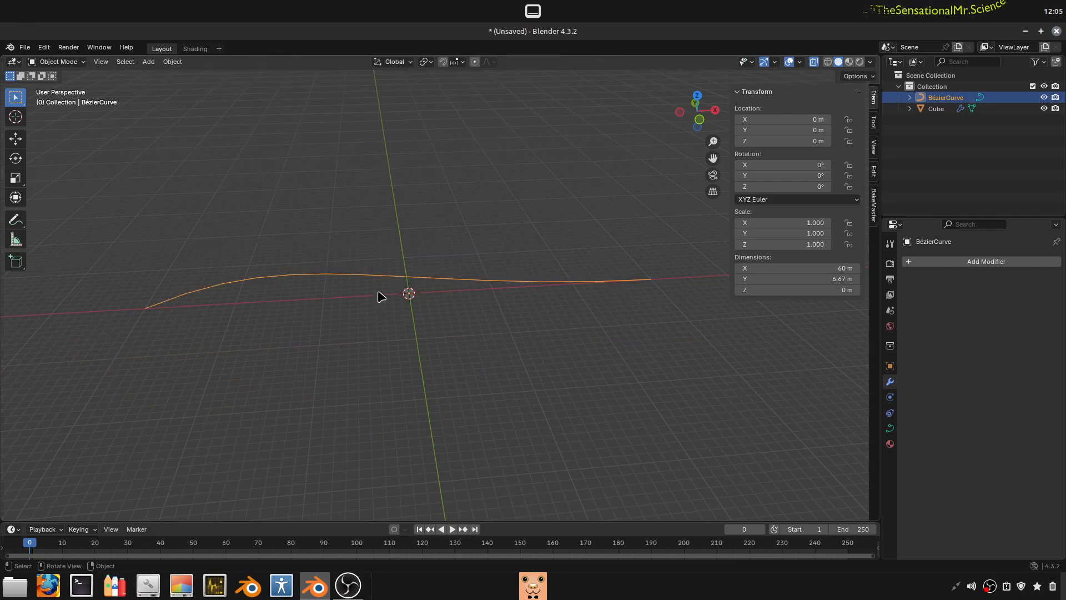
- Select the cube together with the Bézier curve as the active object, and view the Set Parent To options without choosing one
{"action": "scroll", "coordinate": [385, 299], "scroll_direction": "up", "scroll_amount": 4}
{"action": "left_click", "coordinate": [396, 305]}
{"action": "left_click", "coordinate": [387, 301]}
{"action": "left_click_drag", "start_coordinate": [505, 320], "coordinate": [470, 218], "text": "shift"}
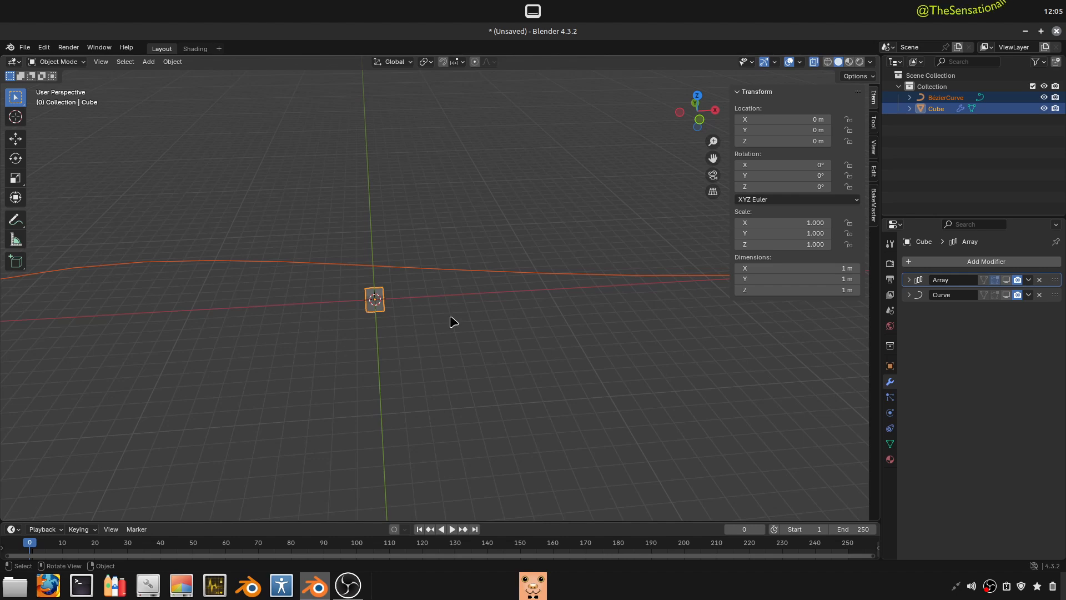
{"action": "left_click", "coordinate": [395, 315]}
{"action": "left_click", "coordinate": [370, 305]}
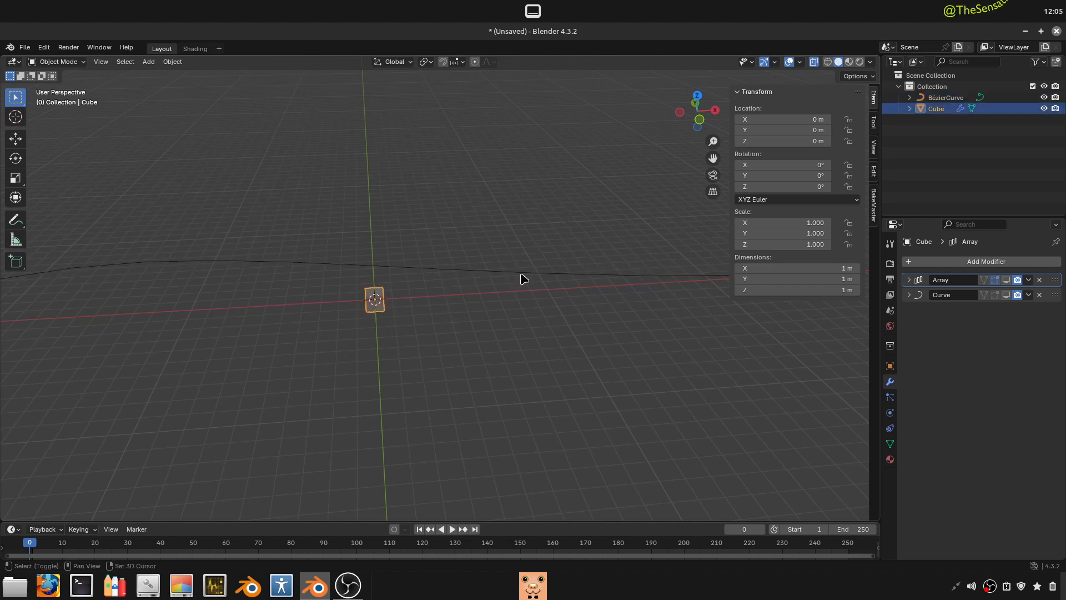
{"action": "left_click", "coordinate": [525, 274], "text": "shift"}
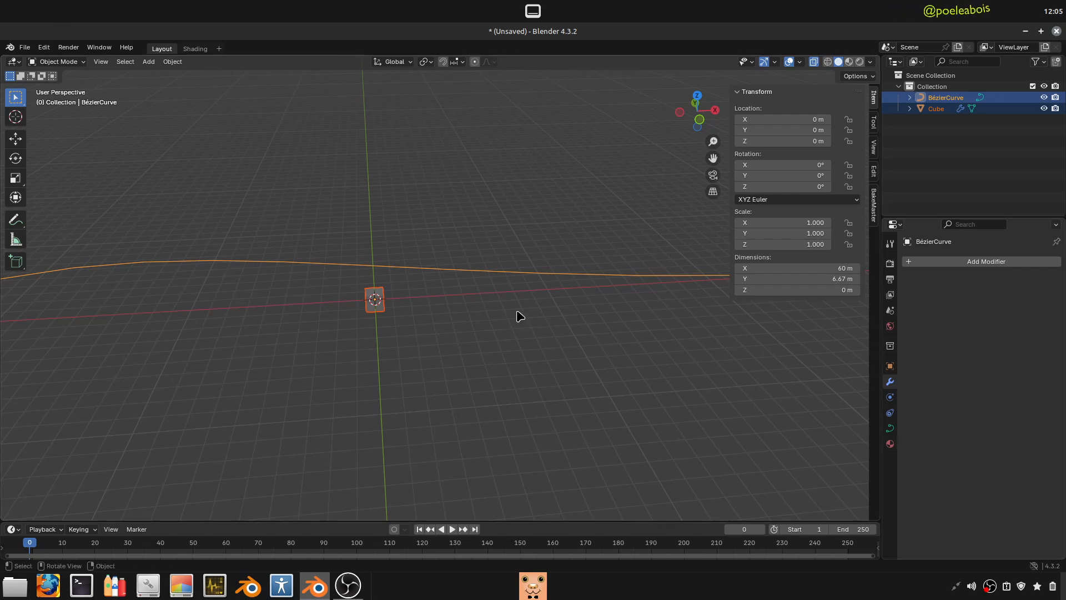
{"action": "key", "text": "ctrl+p"}
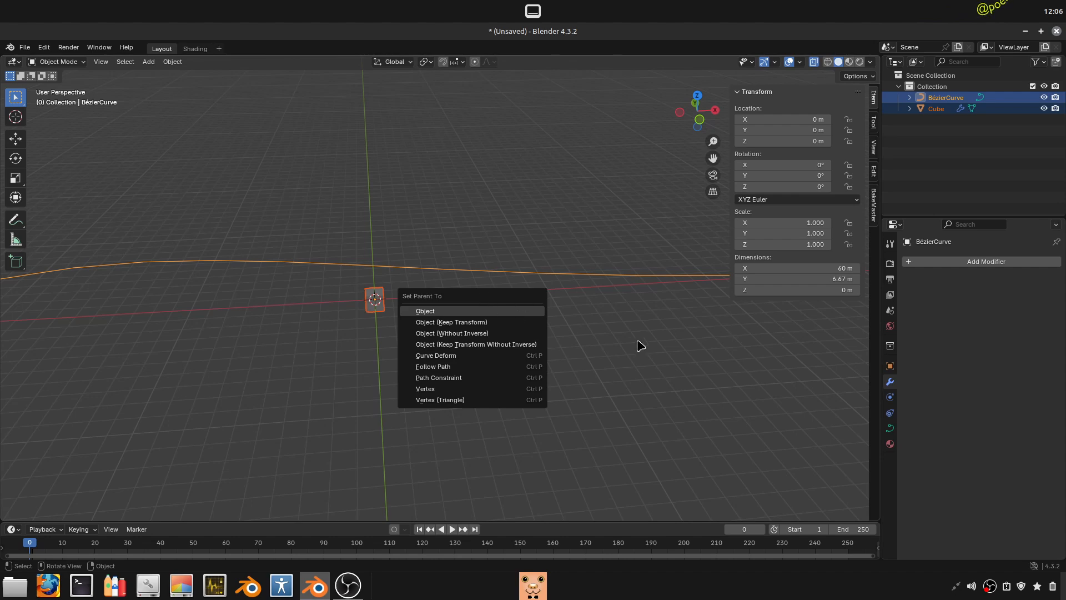
{"action": "key", "text": "Escape"}
- Add a Copy Location constraint to the Bézier curve and try to pick the curve itself as the target
{"action": "left_click", "coordinate": [890, 414]}
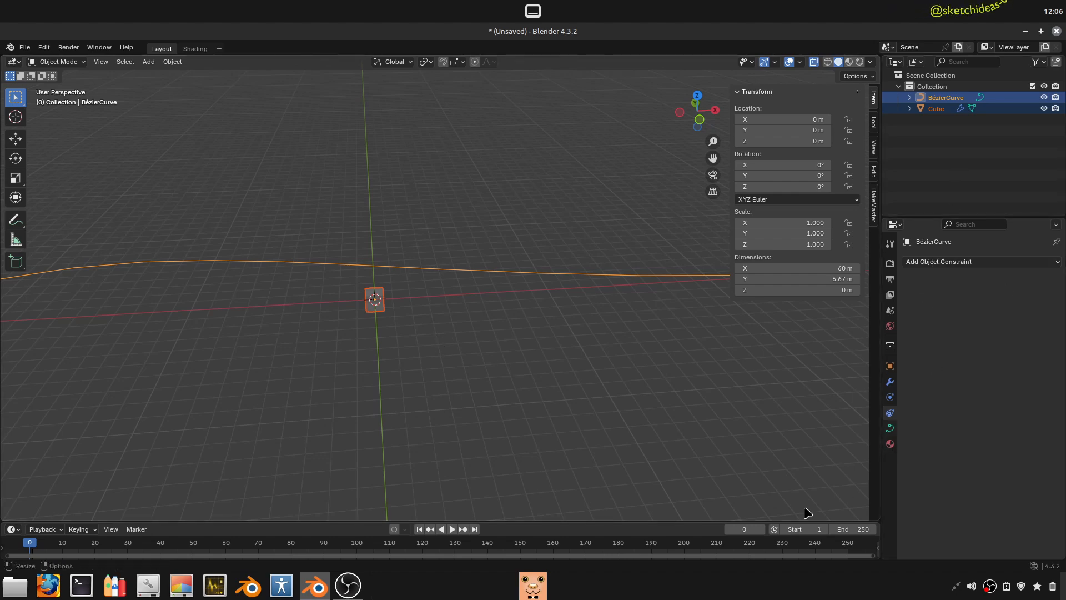
{"action": "left_click", "coordinate": [932, 262]}
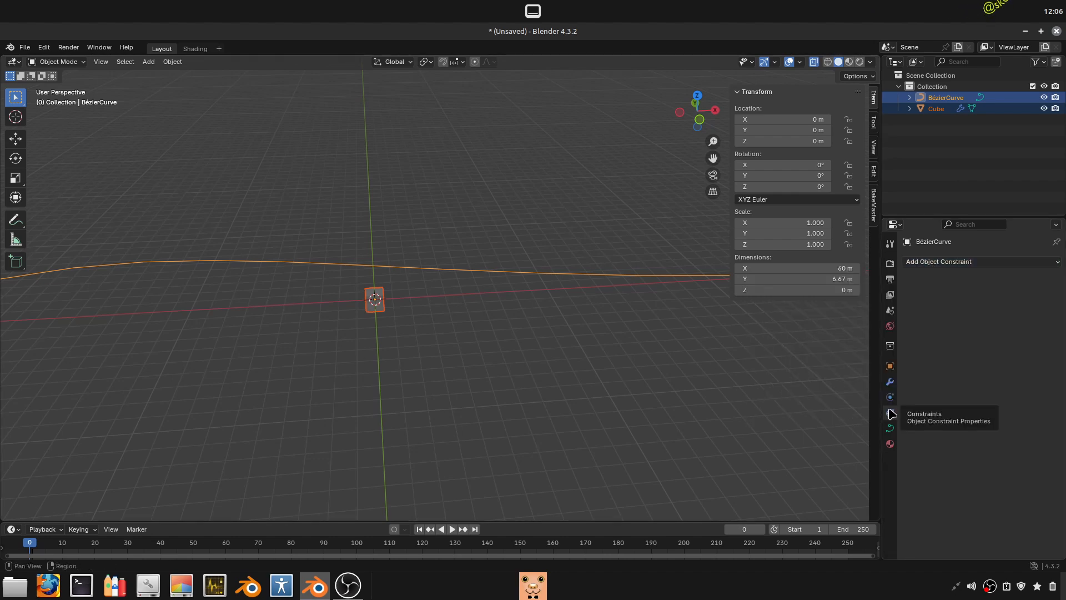
{"action": "left_click", "coordinate": [955, 266]}
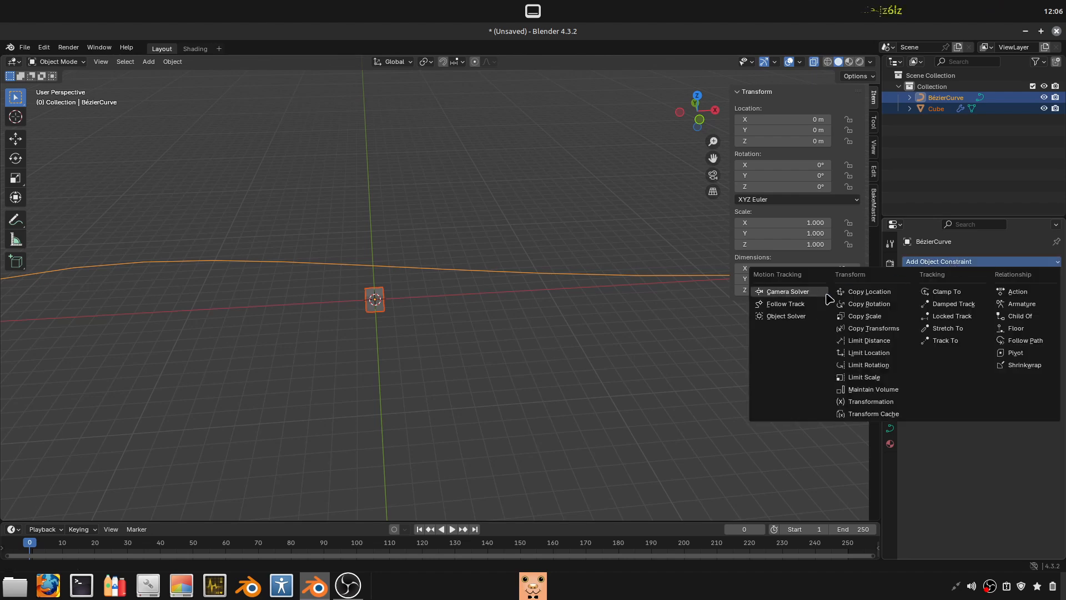
{"action": "left_click", "coordinate": [862, 292]}
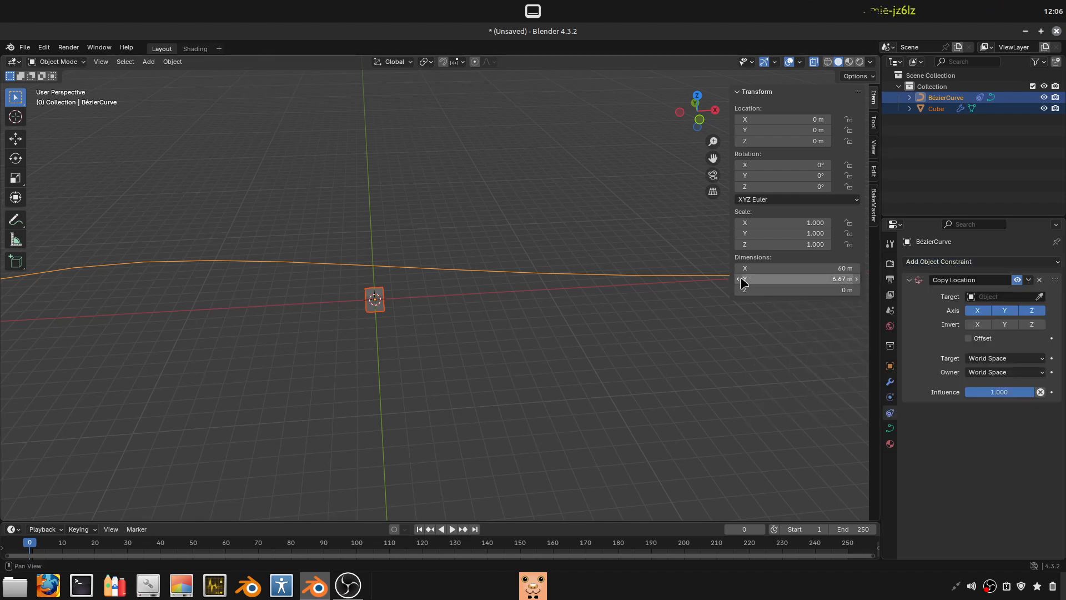
{"action": "left_click", "coordinate": [1041, 298]}
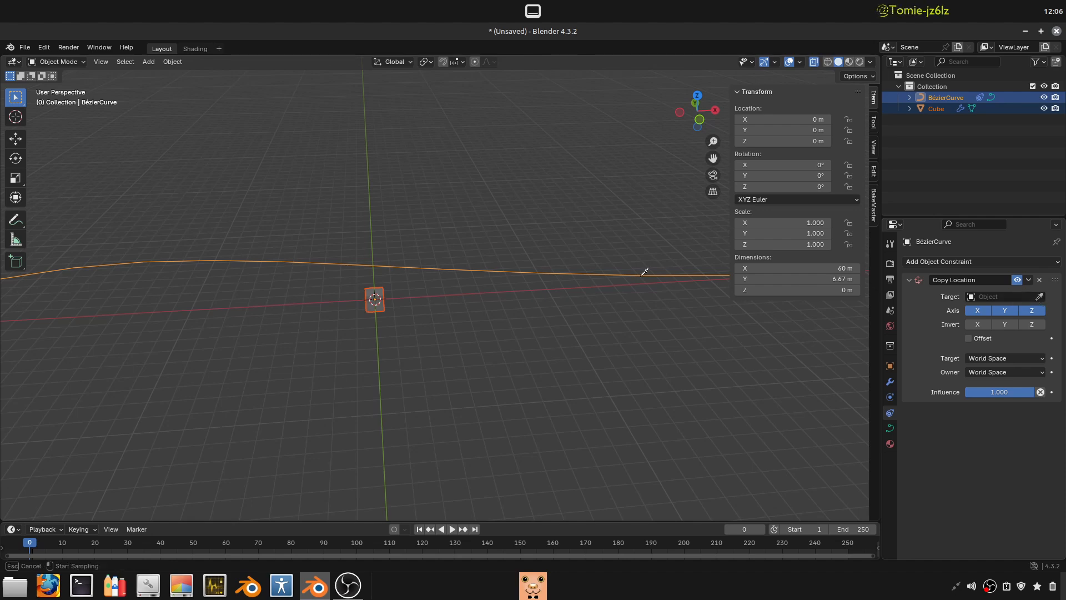
{"action": "left_click", "coordinate": [522, 272]}
{"action": "scroll", "coordinate": [525, 289], "scroll_direction": "down", "scroll_amount": 5}
{"action": "scroll", "coordinate": [526, 300], "scroll_direction": "up", "scroll_amount": 4}
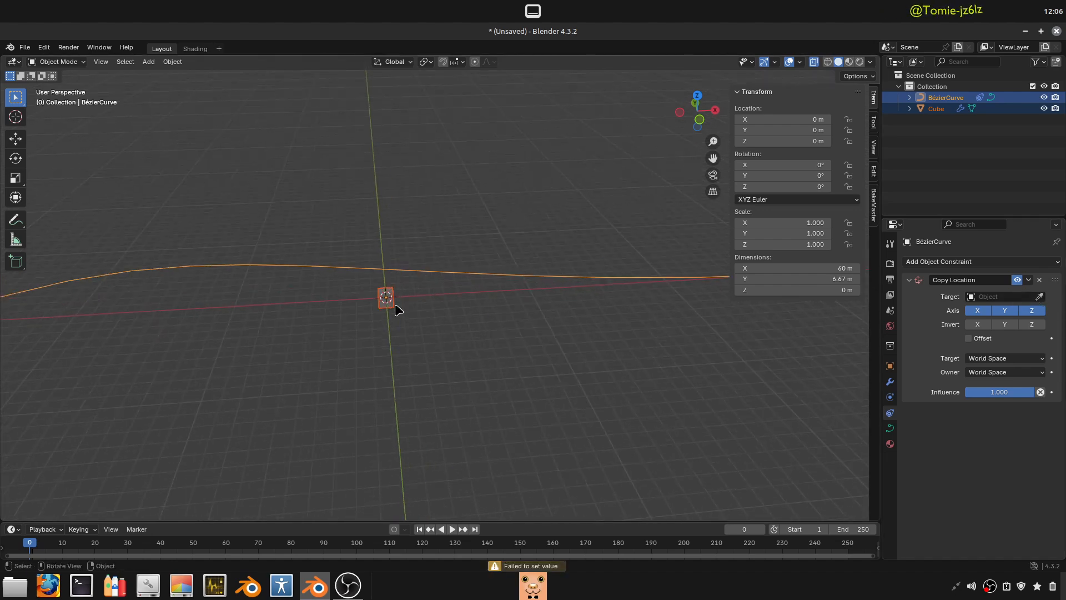
- Select only the Bézier curve and remove its Copy Location constraint
{"action": "left_click", "coordinate": [387, 300]}
{"action": "left_click", "coordinate": [541, 274]}
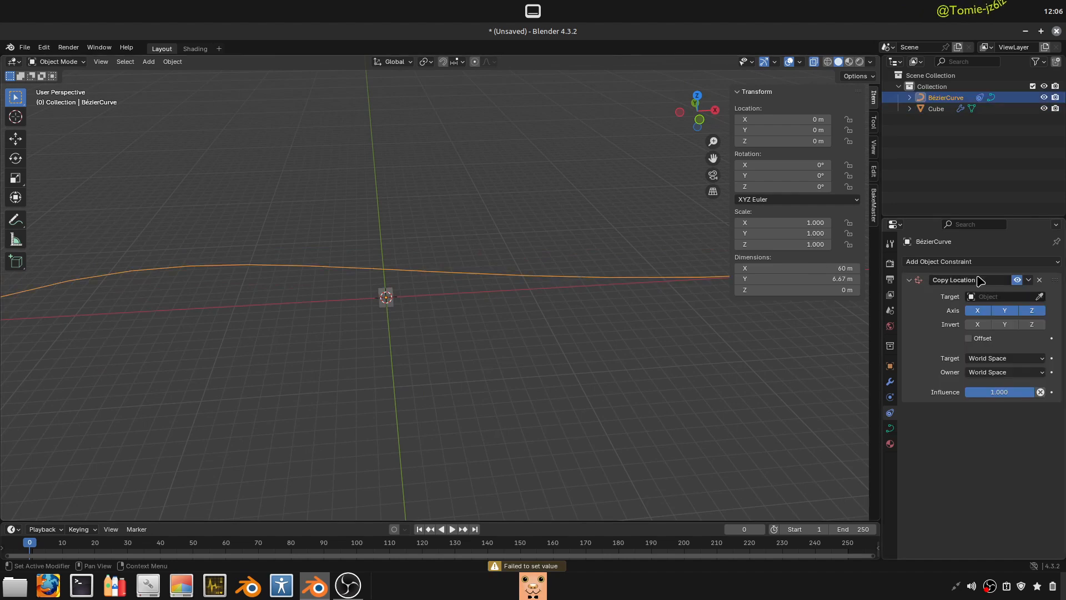
{"action": "left_click", "coordinate": [1039, 280]}
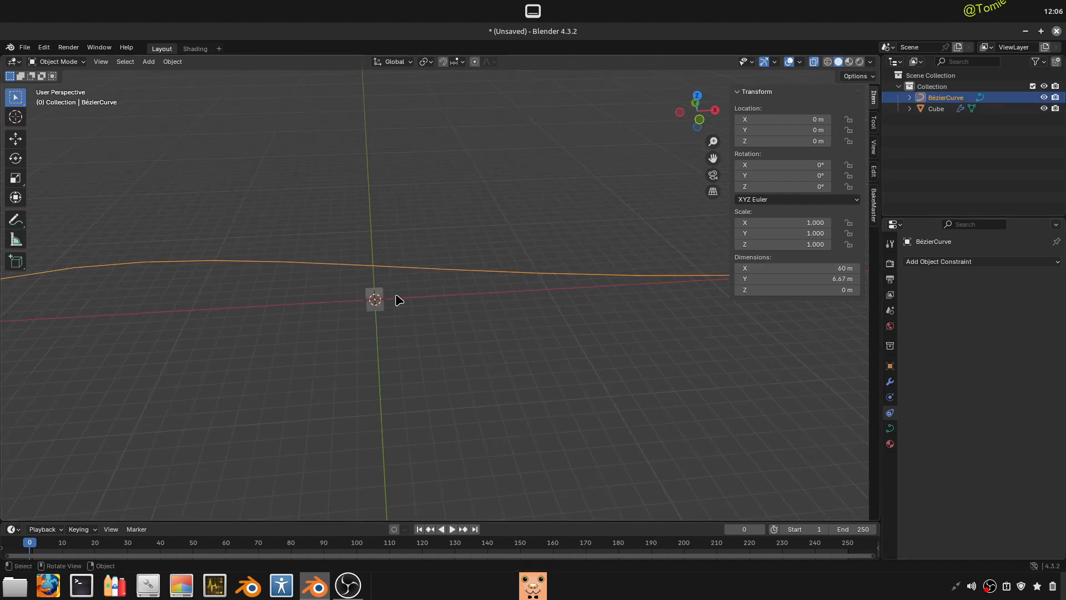
- Add a Copy Location constraint to the cube with the Bézier curve as its target
{"action": "left_click", "coordinate": [377, 303]}
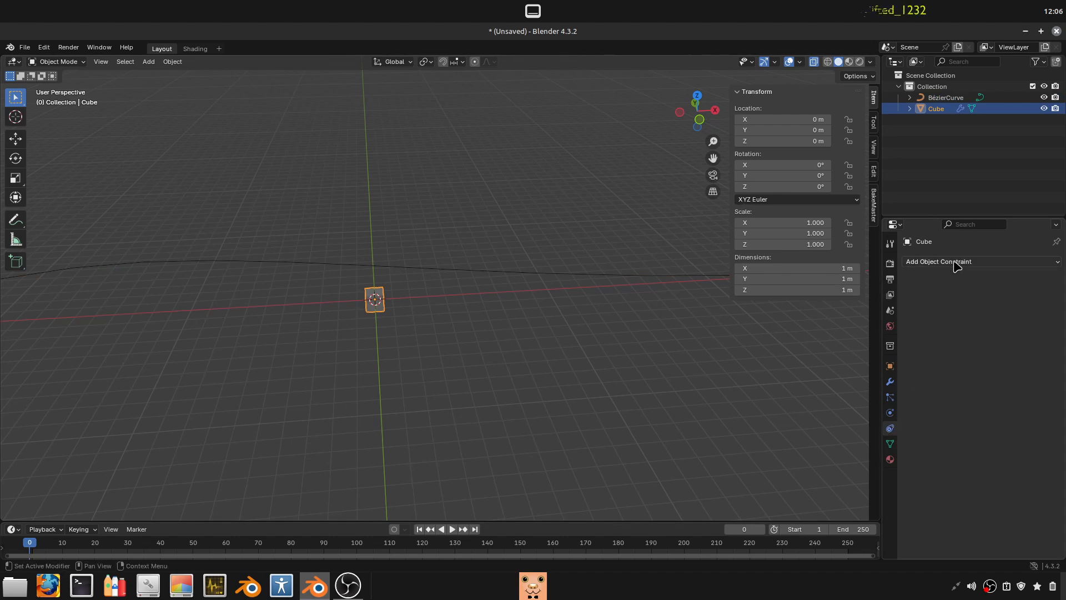
{"action": "left_click", "coordinate": [922, 261]}
{"action": "left_click", "coordinate": [869, 291]}
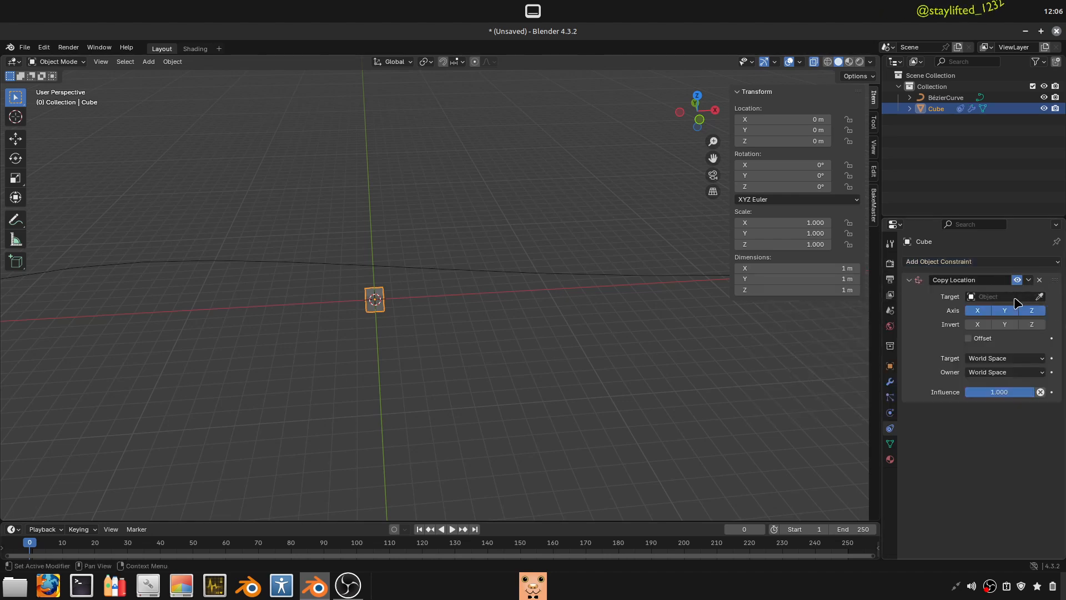
{"action": "left_click", "coordinate": [1000, 297]}
{"action": "left_click", "coordinate": [1040, 298]}
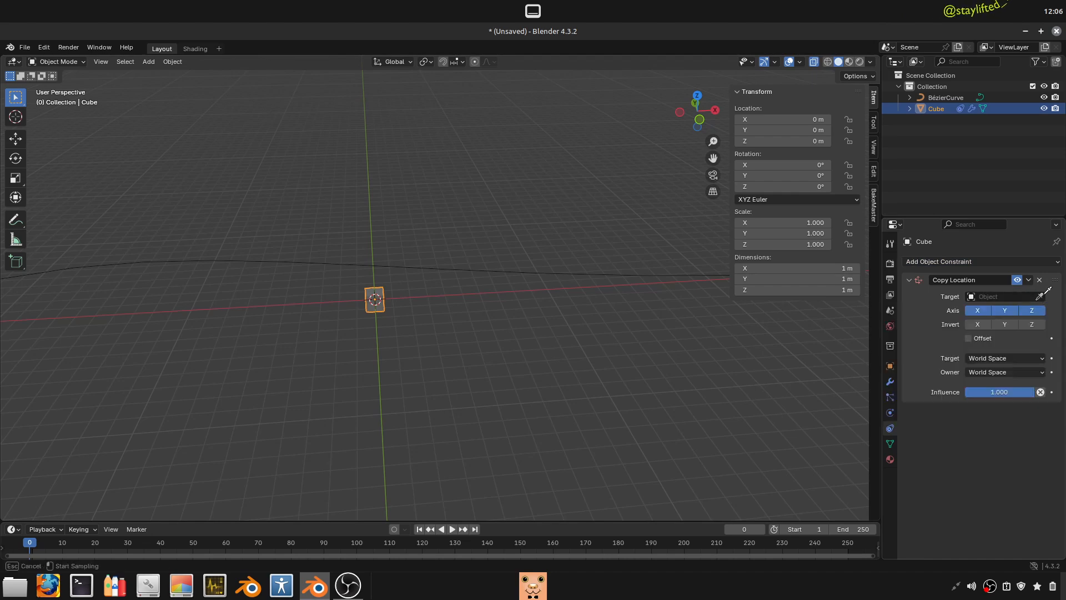
{"action": "left_click", "coordinate": [554, 275]}
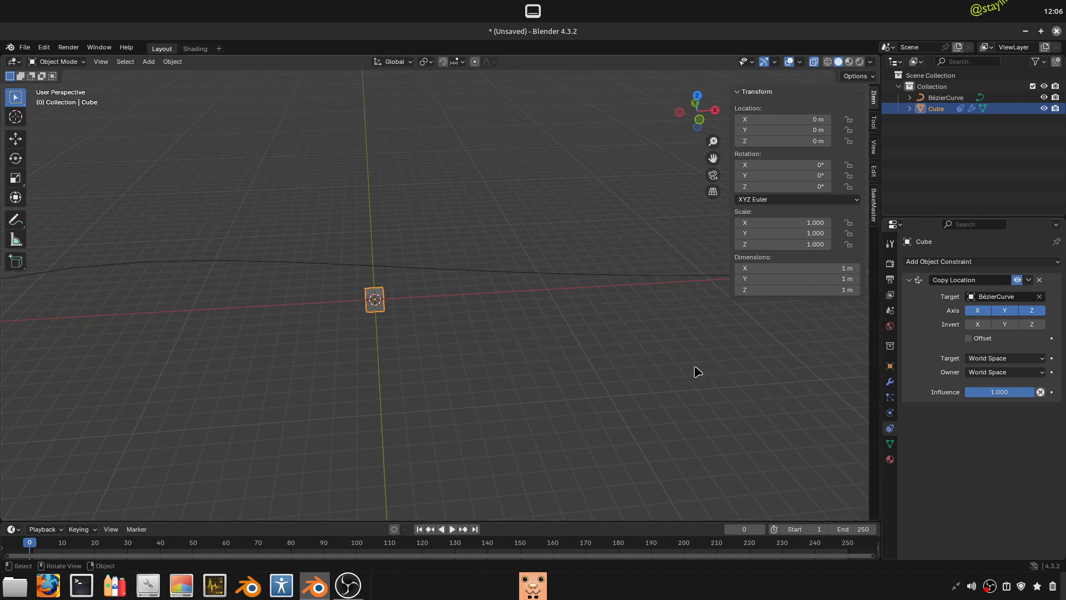
- Move the Bézier curve freely by about 4.98 m in X, 2.23 m in Y and 5.29 m in Z
{"action": "middle_click_drag", "start_coordinate": [695, 369], "coordinate": [539, 298]}
{"action": "left_click", "coordinate": [528, 286]}
{"action": "key", "text": "g"}
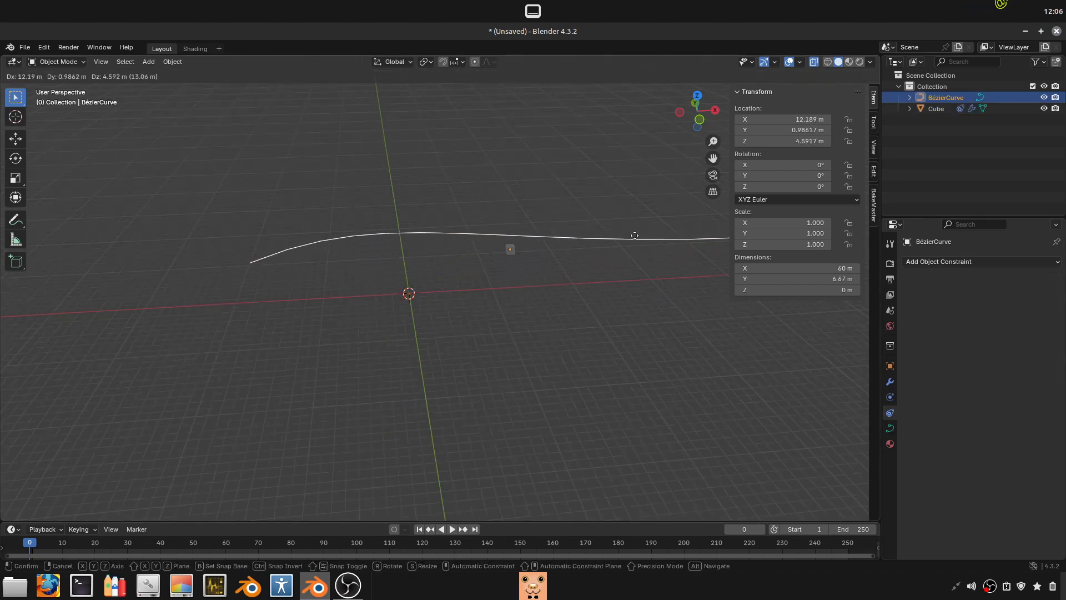
{"action": "left_click", "coordinate": [566, 240]}
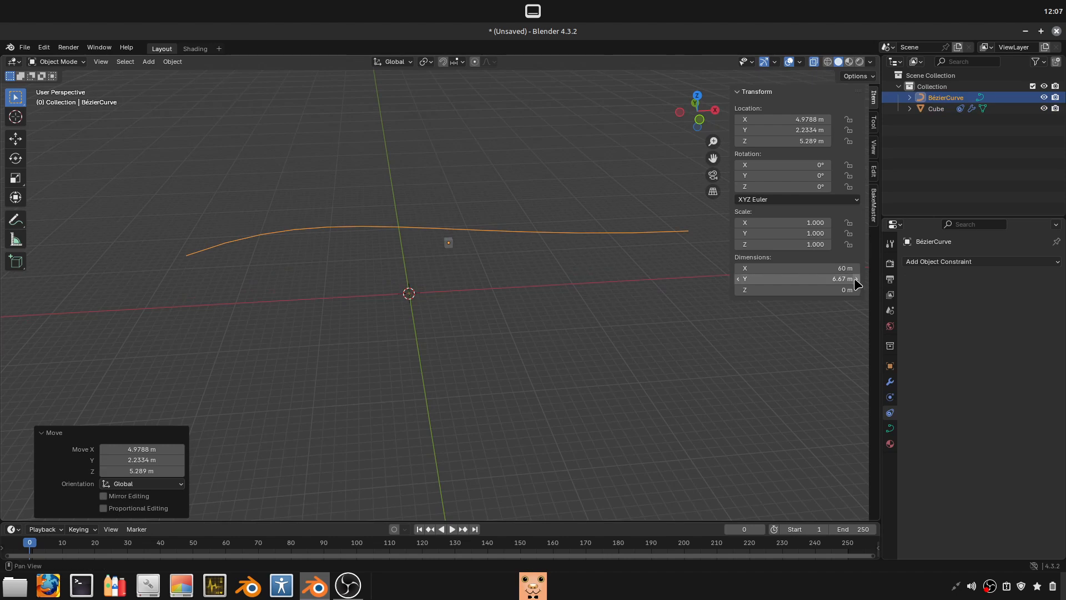
- Try rotating the Bézier curve about the Z axis and cancel the rotation
{"action": "scroll", "coordinate": [594, 233], "scroll_direction": "up", "scroll_amount": 1}
{"action": "key", "text": "r"}
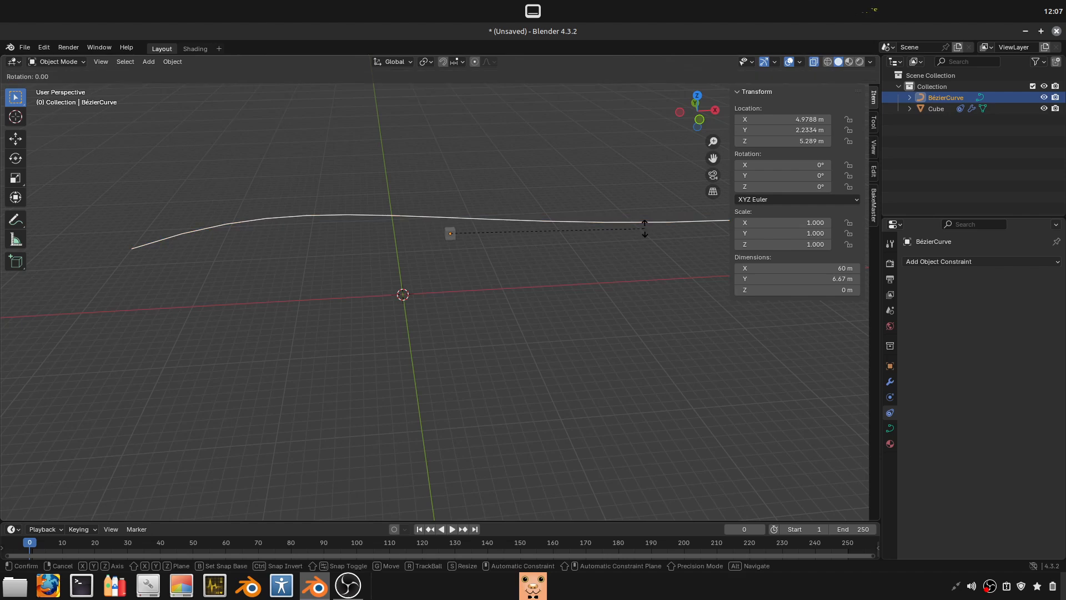
{"action": "key", "text": "z"}
{"action": "key", "text": "Escape"}
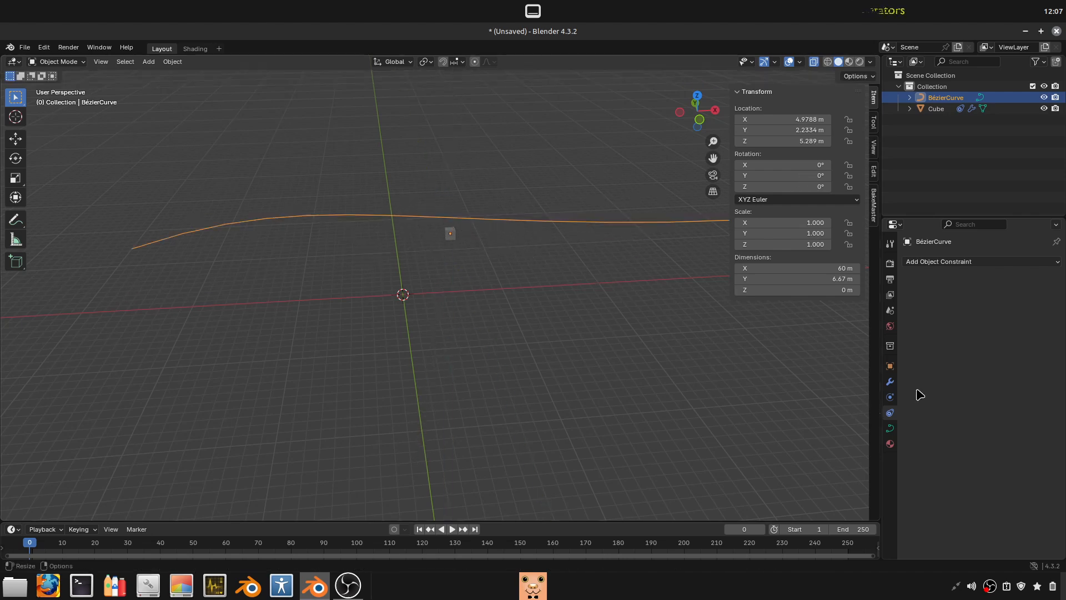
- View the object constraint types available for the Bézier curve without adding one
{"action": "left_click", "coordinate": [947, 264]}
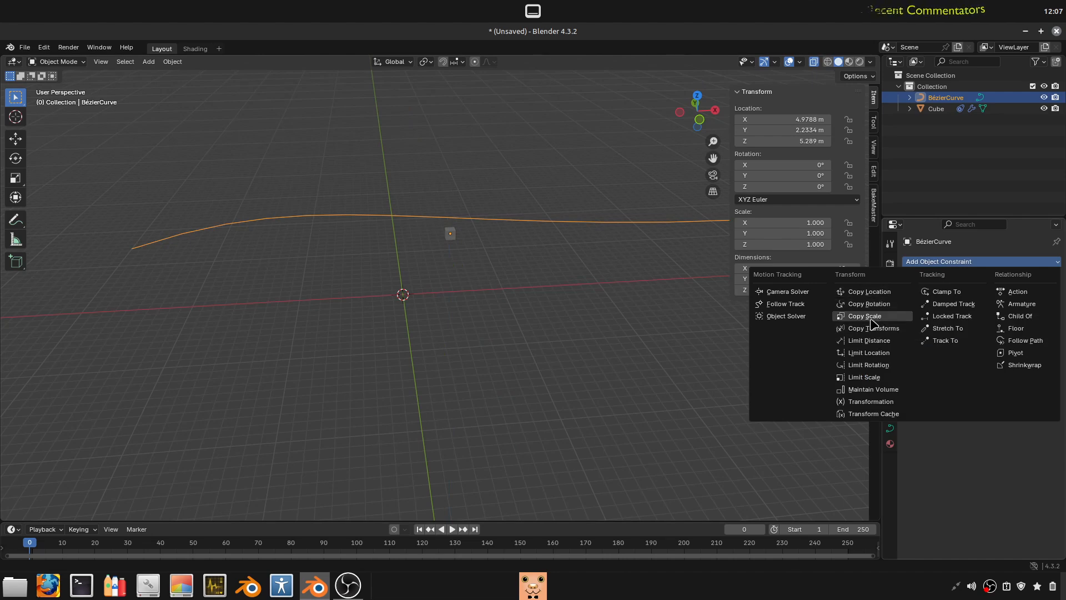
{"action": "key", "text": "Escape"}
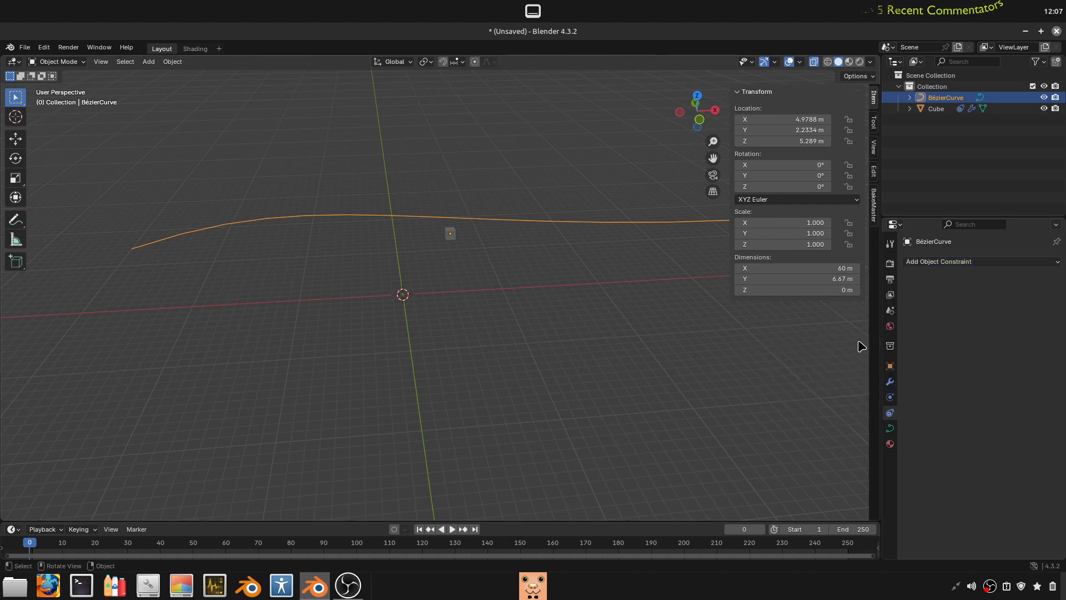
{"action": "left_click", "coordinate": [976, 263]}
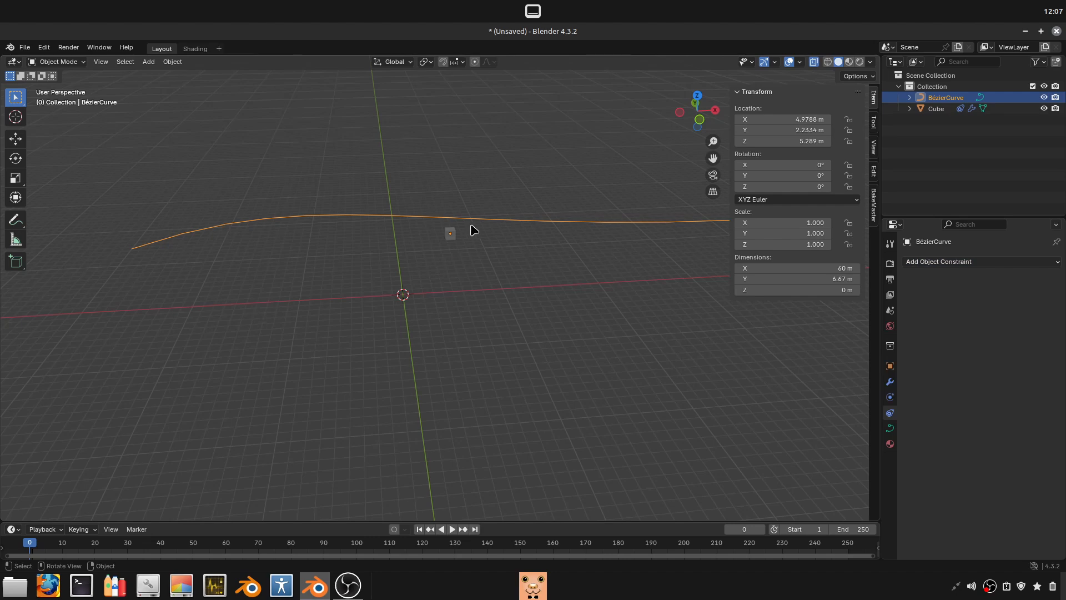
- Clear the location of the cube and of the Bézier curve
{"action": "left_click", "coordinate": [453, 235]}
{"action": "key", "text": "alt+g"}
{"action": "left_click", "coordinate": [501, 224]}
{"action": "key", "text": "alt+g"}
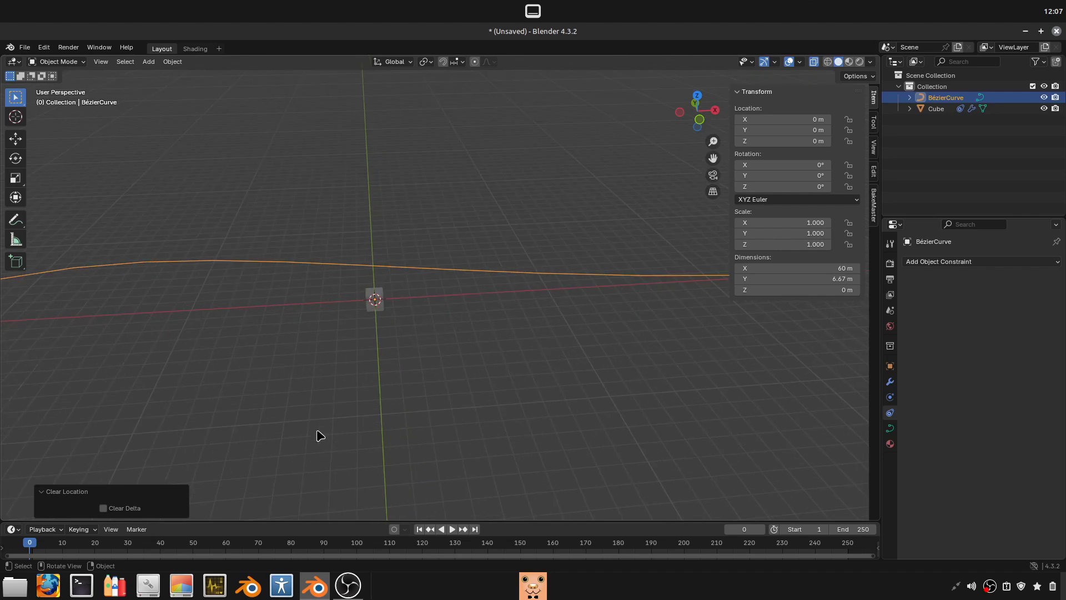
- Reselect the Bézier curve and apply its scale with Apply Properties enabled
{"action": "scroll", "coordinate": [317, 431], "scroll_direction": "down", "scroll_amount": 5}
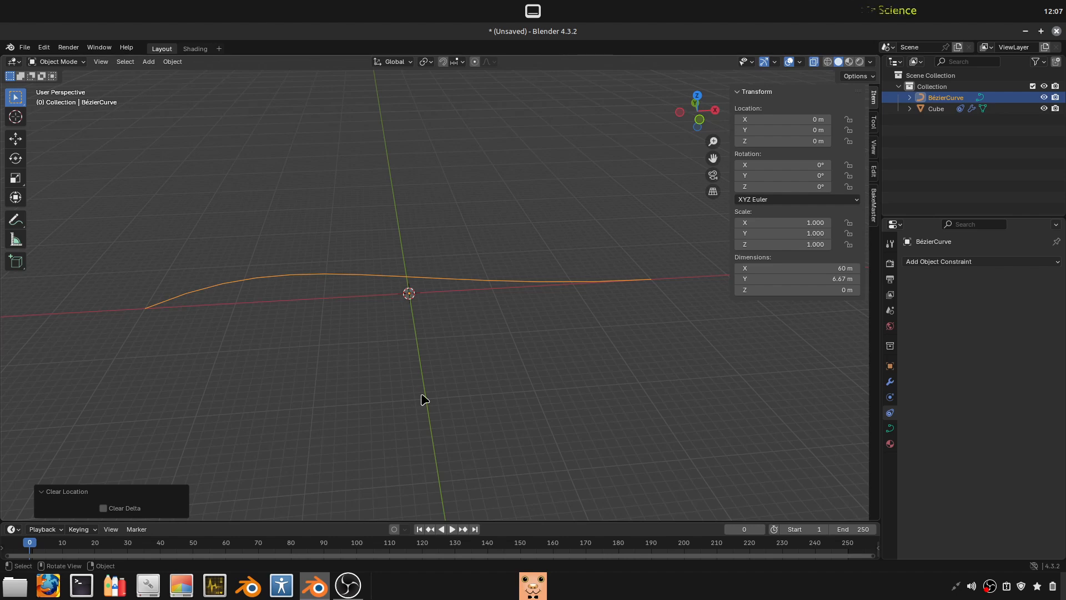
{"action": "left_click", "coordinate": [542, 314]}
{"action": "left_click", "coordinate": [553, 288]}
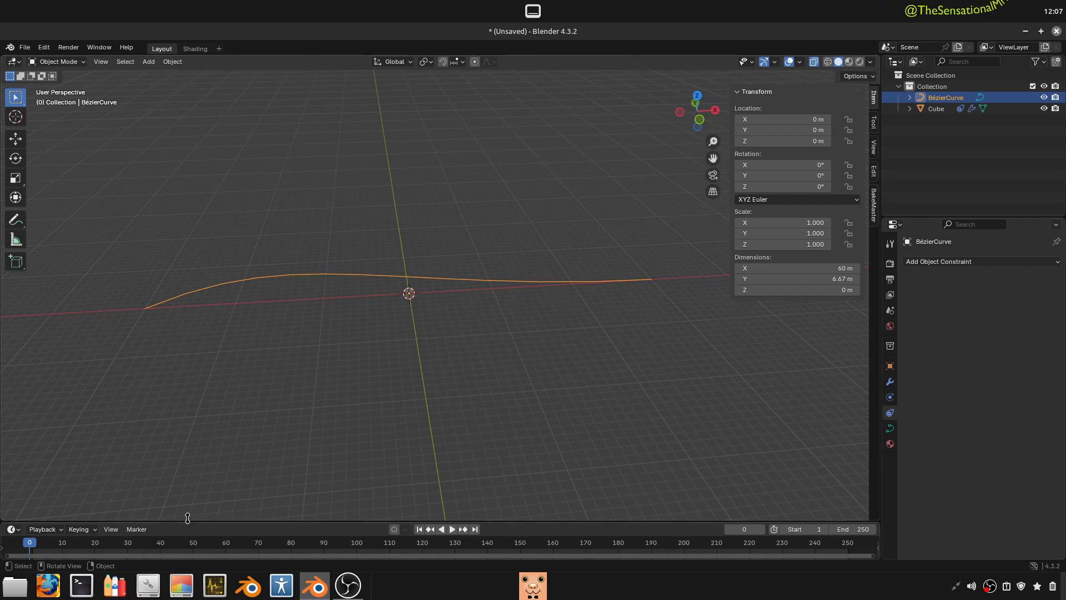
{"action": "key", "text": "ctrl+a"}
{"action": "left_click", "coordinate": [342, 386]}
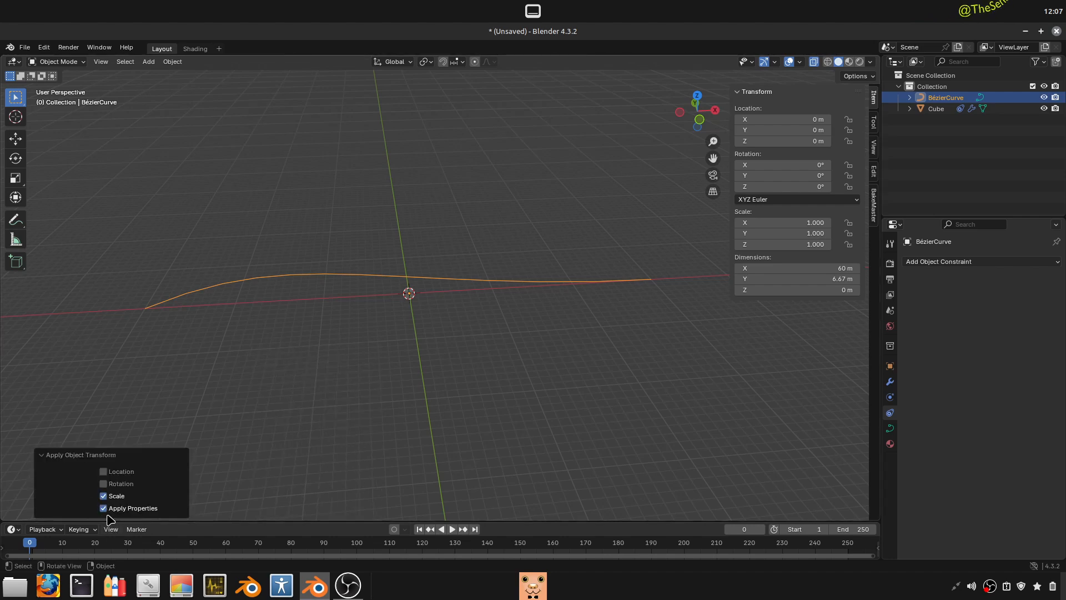